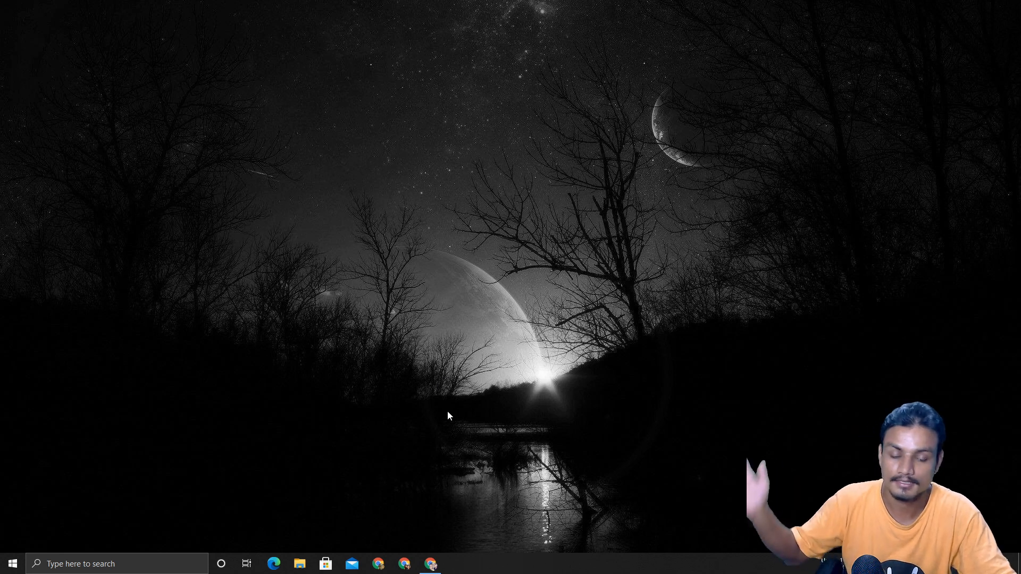
# Switch to Chrome and review the Win Toolkit 1.7.0.15 download page on MajorGeeks
pyautogui.click(430, 563)
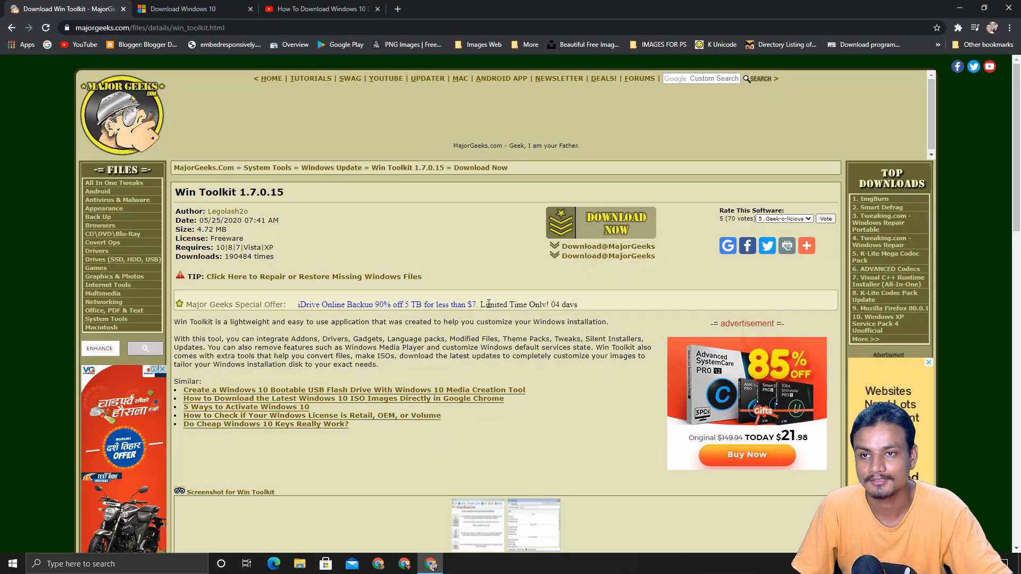
pyautogui.moveTo(284, 195); pyautogui.dragTo(189, 196)
pyautogui.click(287, 195)
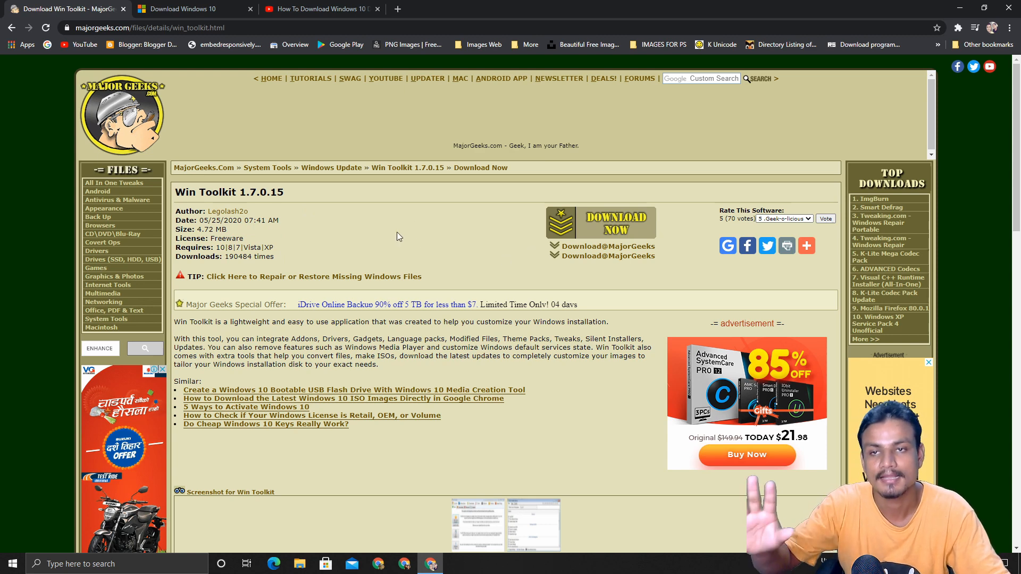
# Review the May 2020 Update and installation media sections on Microsoft's Download Windows 10 page
pyautogui.click(184, 7)
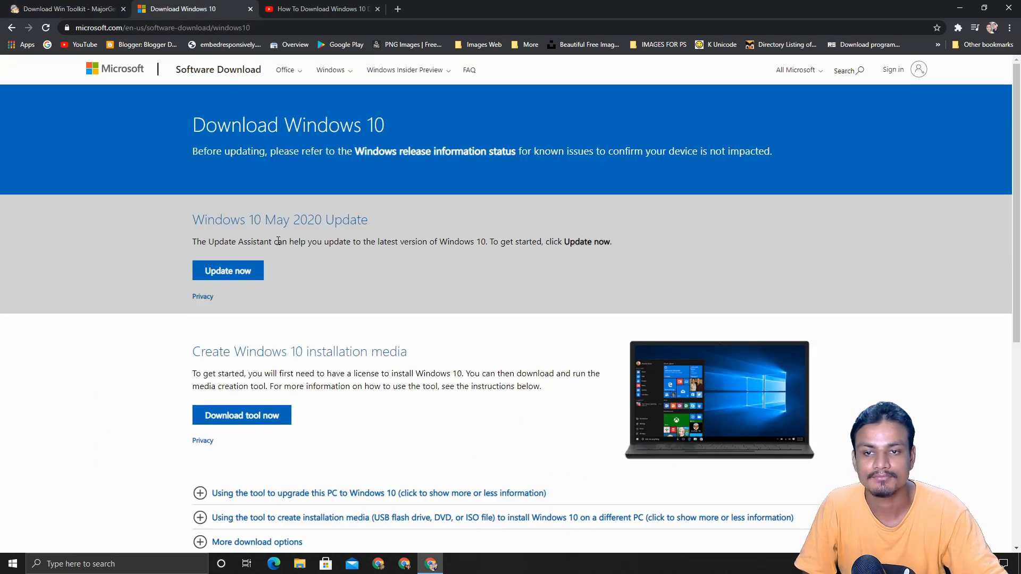
pyautogui.moveTo(196, 219); pyautogui.dragTo(380, 223)
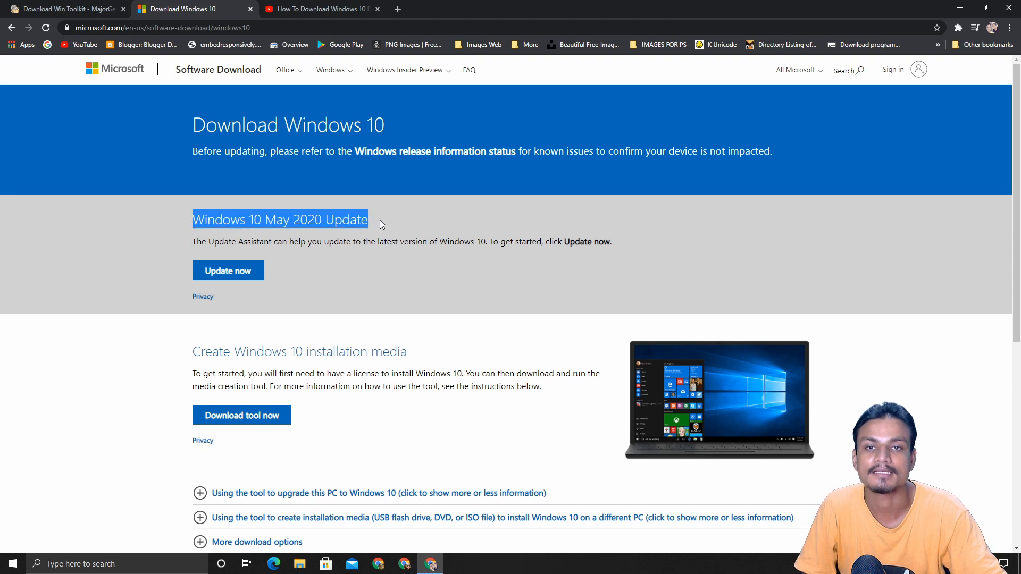
pyautogui.click(386, 249)
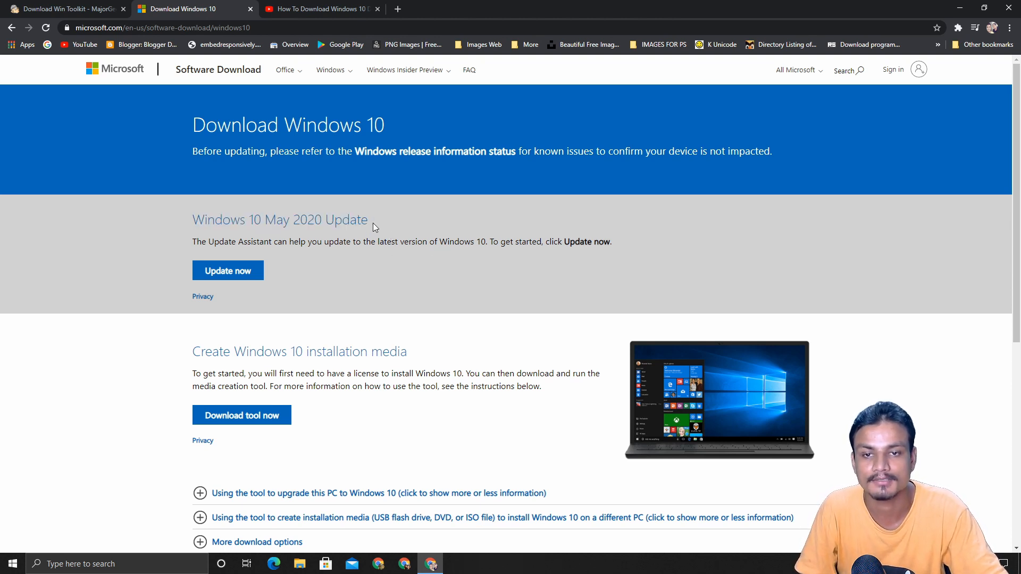
pyautogui.moveTo(368, 222); pyautogui.dragTo(195, 225)
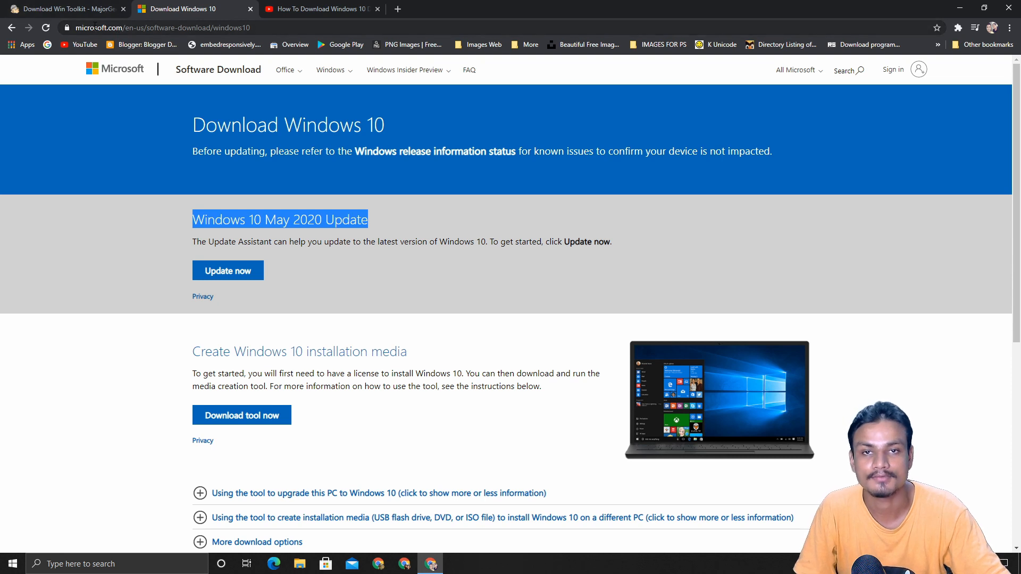
pyautogui.scroll(-1, 381, 311)
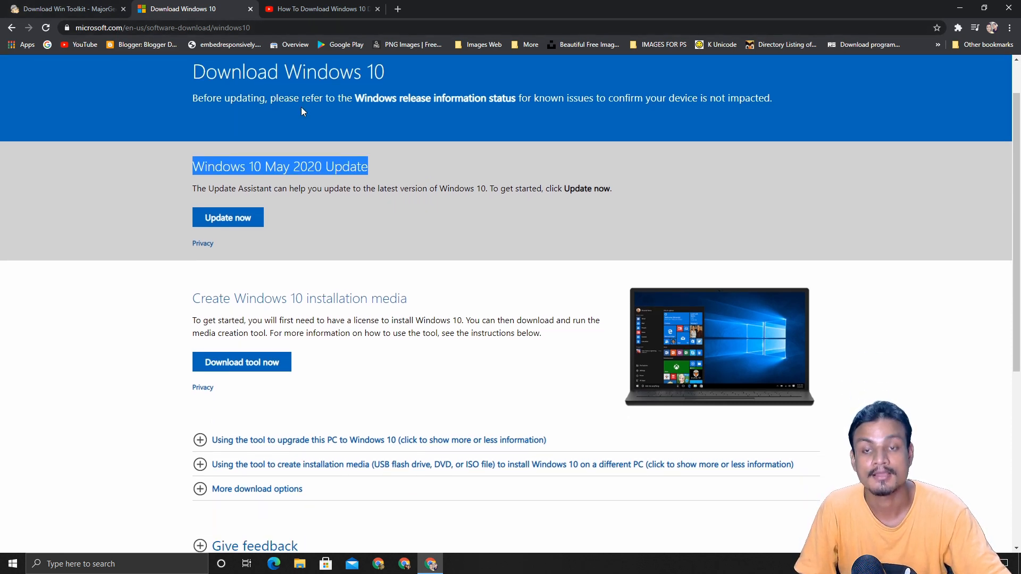
pyautogui.click(424, 180)
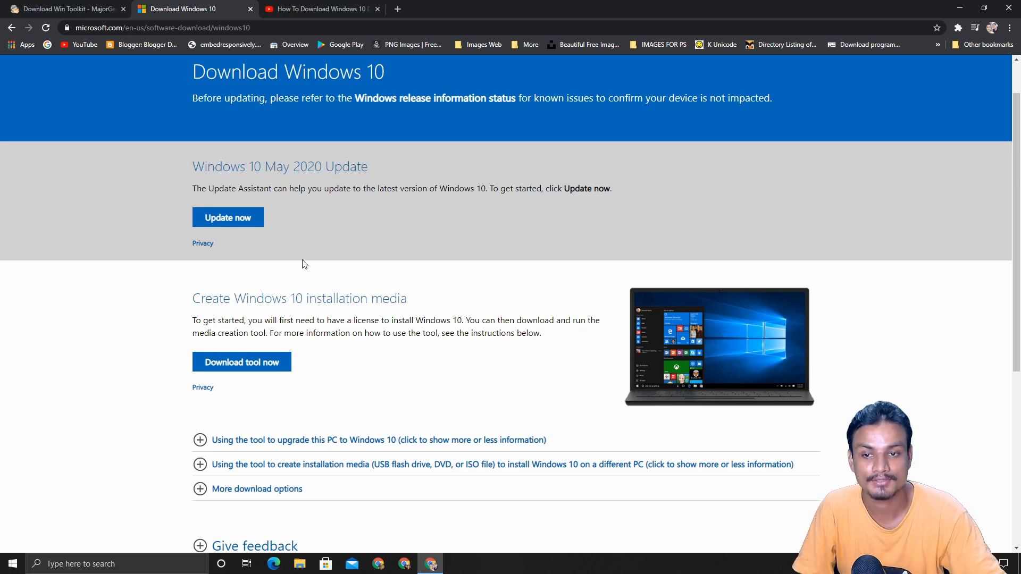
pyautogui.moveTo(189, 298); pyautogui.dragTo(430, 297)
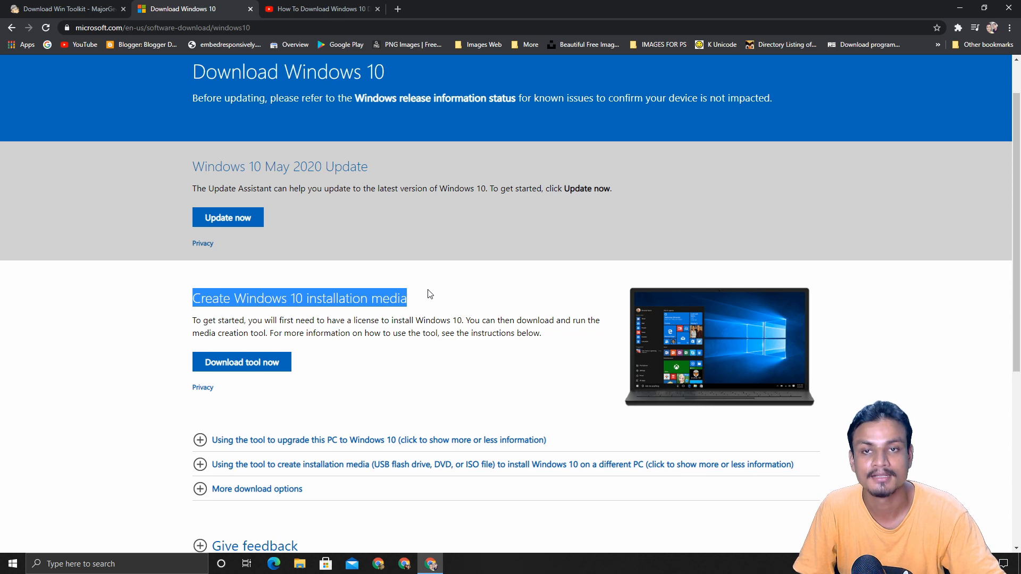
# View the YouTube page of the video on downloading Windows 10 directly from the official site
pyautogui.click(319, 9)
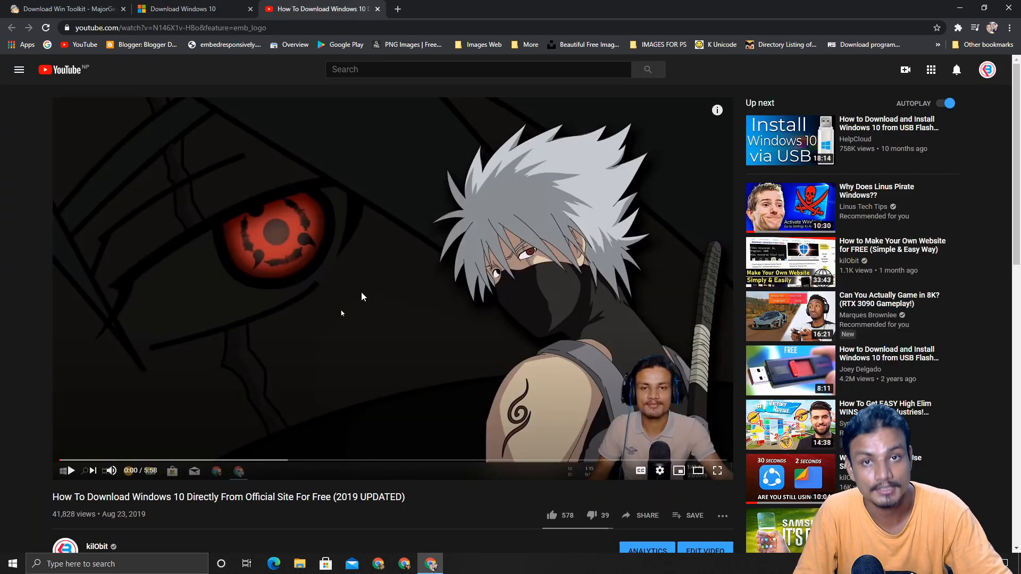
pyautogui.scroll(-2, 360, 291)
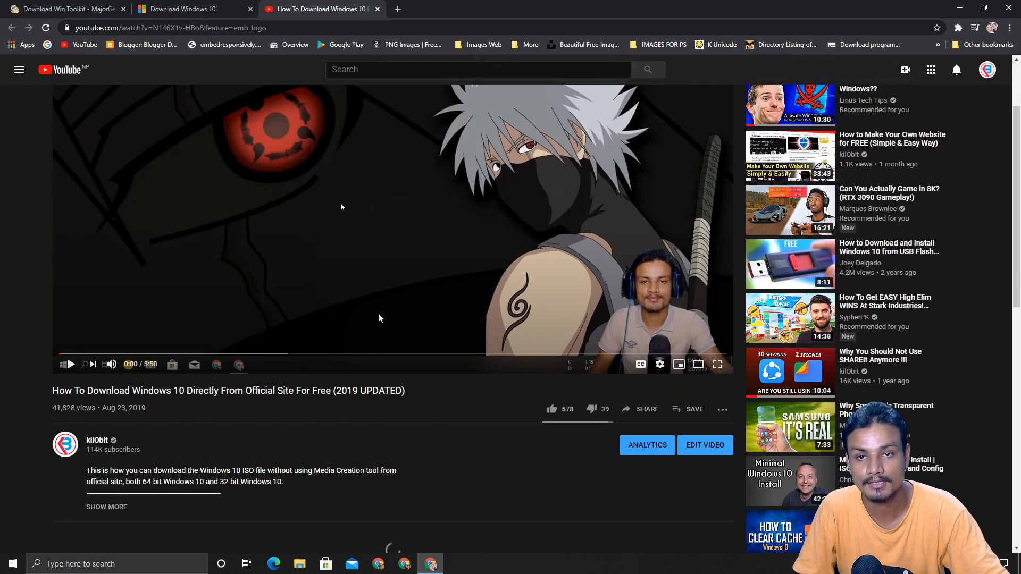
pyautogui.scroll(2, 367, 293)
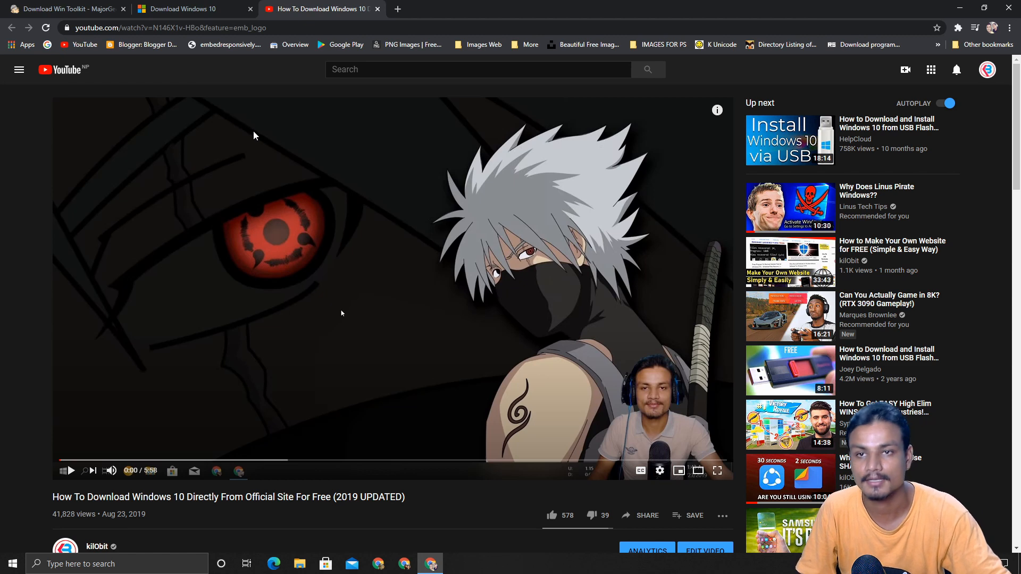
# Revisit the Download Windows 10 and Win Toolkit pages, and close the browser
pyautogui.click(181, 9)
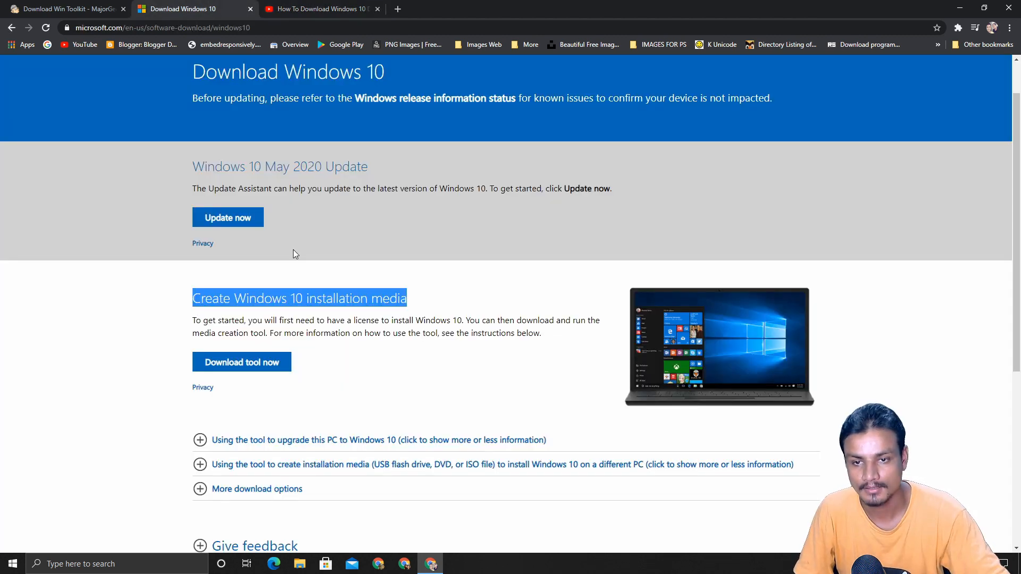
pyautogui.click(53, 6)
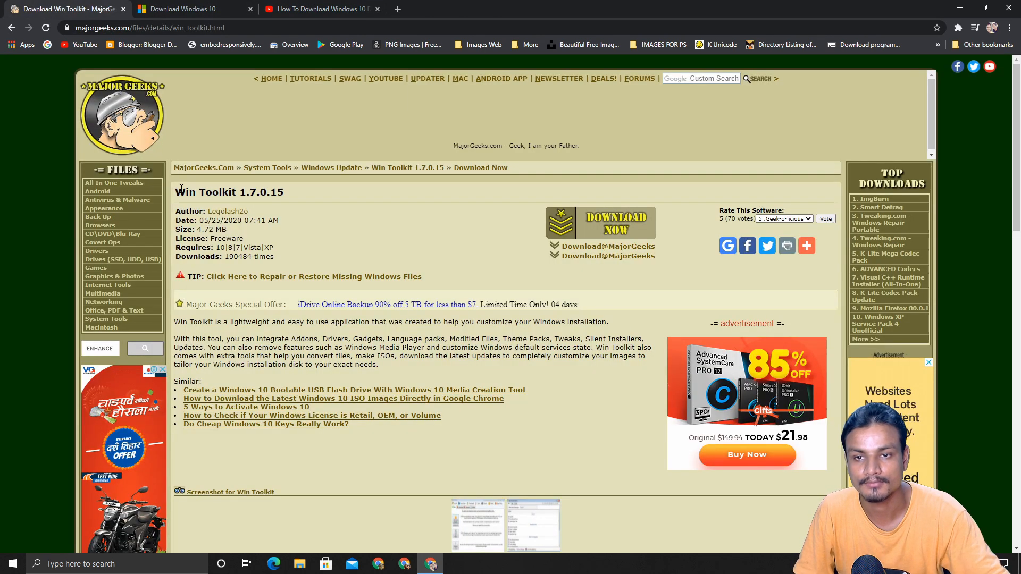
pyautogui.moveTo(178, 190); pyautogui.dragTo(330, 191)
pyautogui.click(364, 195)
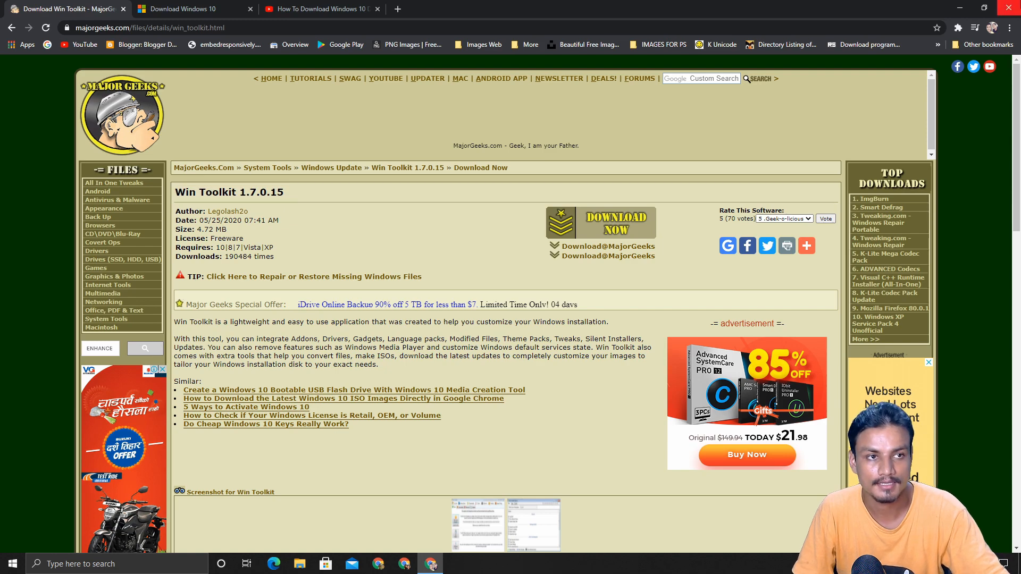
pyautogui.click(1009, 8)
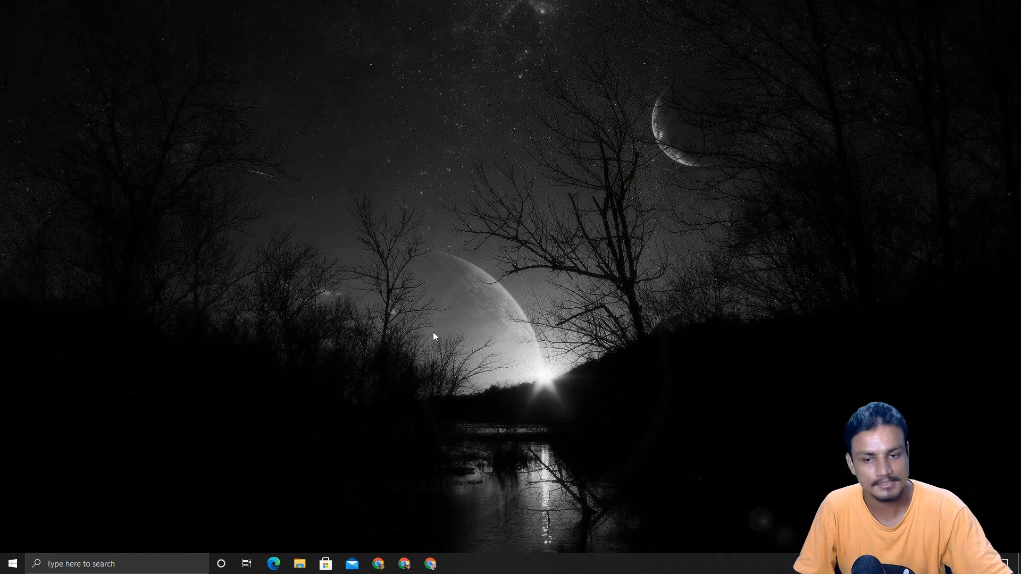
# Open the Downloads folder in File Explorer and delete the existing WinToolkit_1.7.0.15 folder
pyautogui.press('super+e')
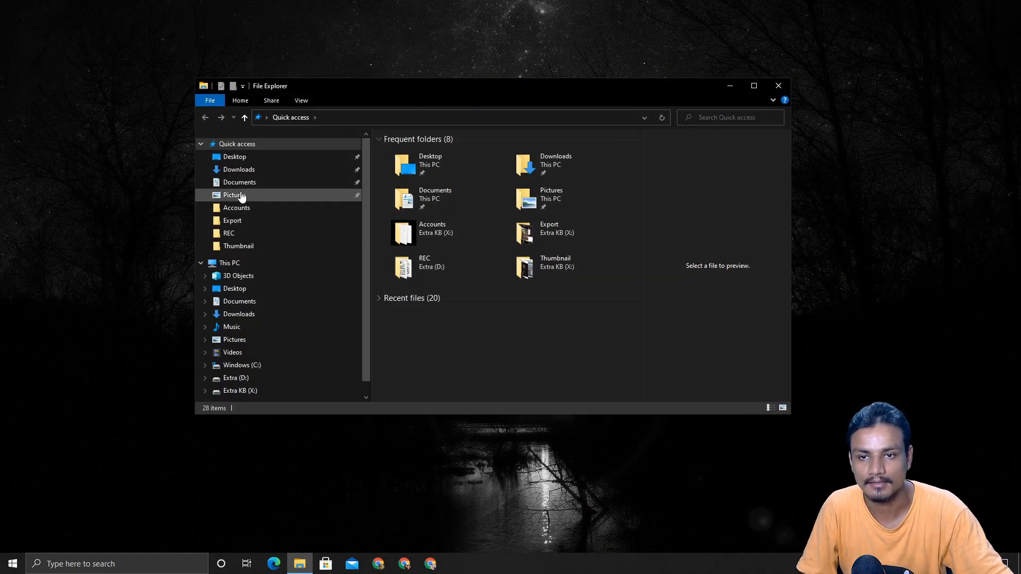
pyautogui.click(259, 173)
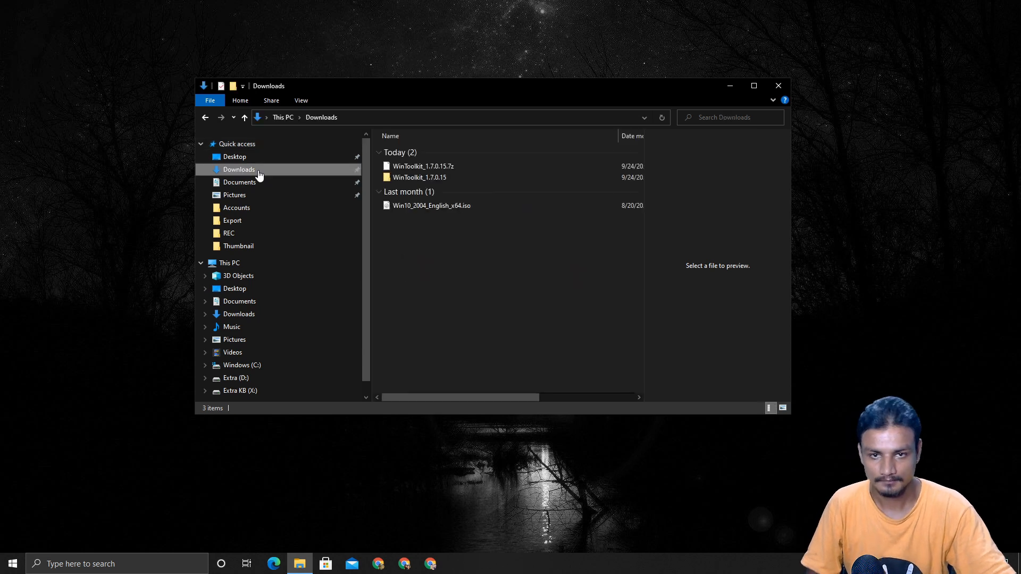
pyautogui.click(453, 177)
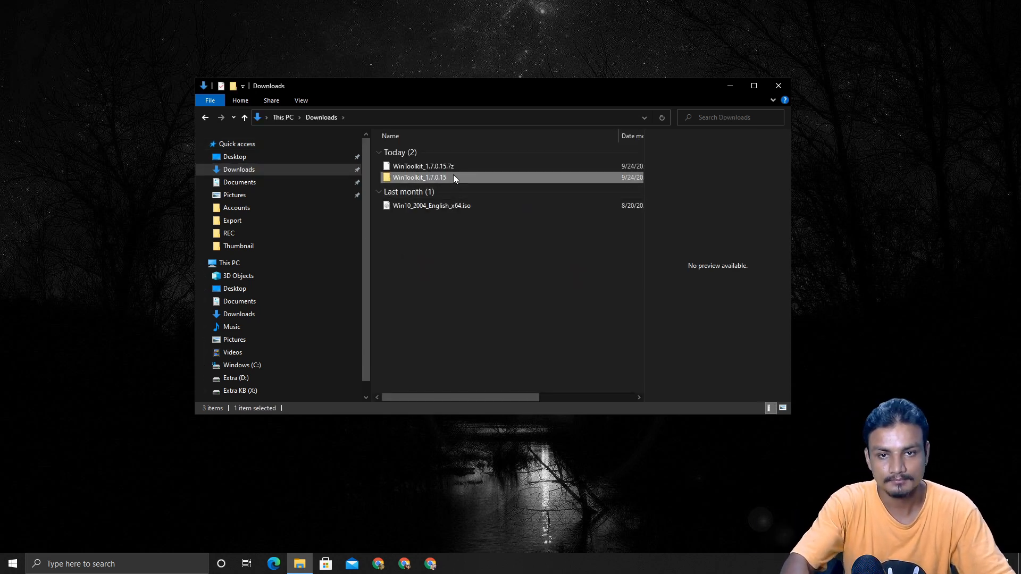
pyautogui.press('Delete')
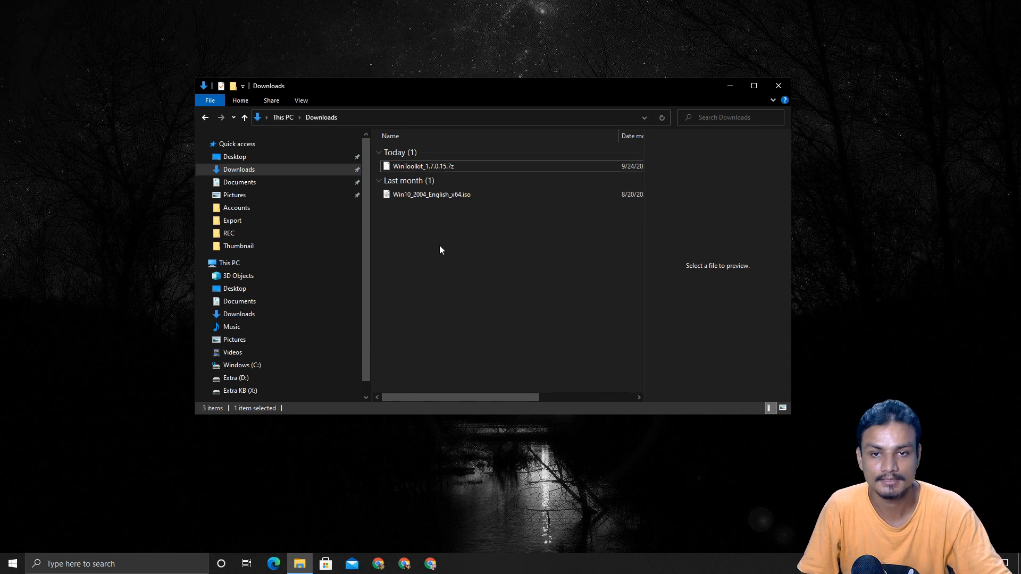
# Extract WinToolkit_1.7.0.15.7z with 7-Zip into a WinToolkit_1.7.0.15 folder in Downloads
pyautogui.click(416, 167)
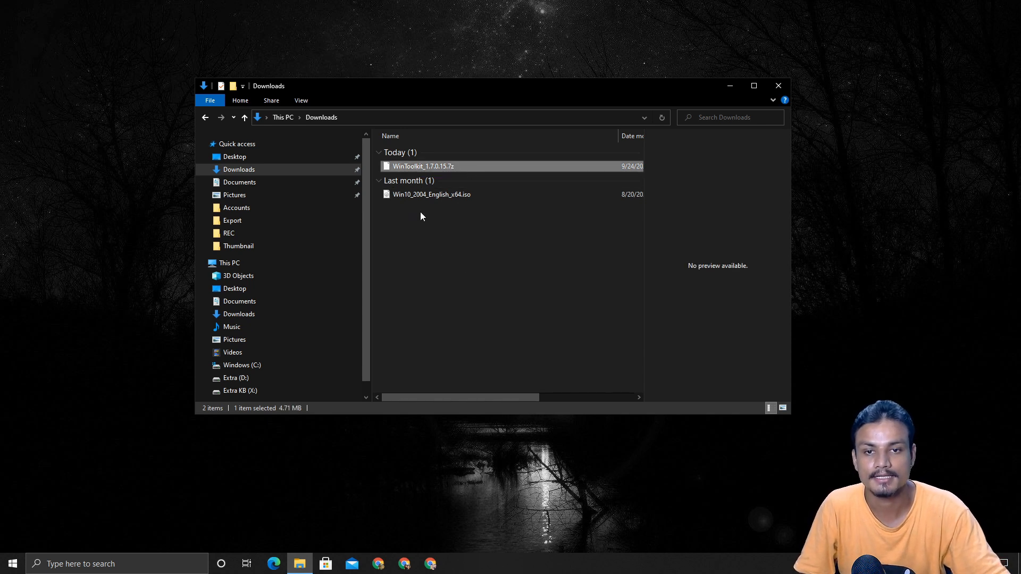
pyautogui.click(433, 197)
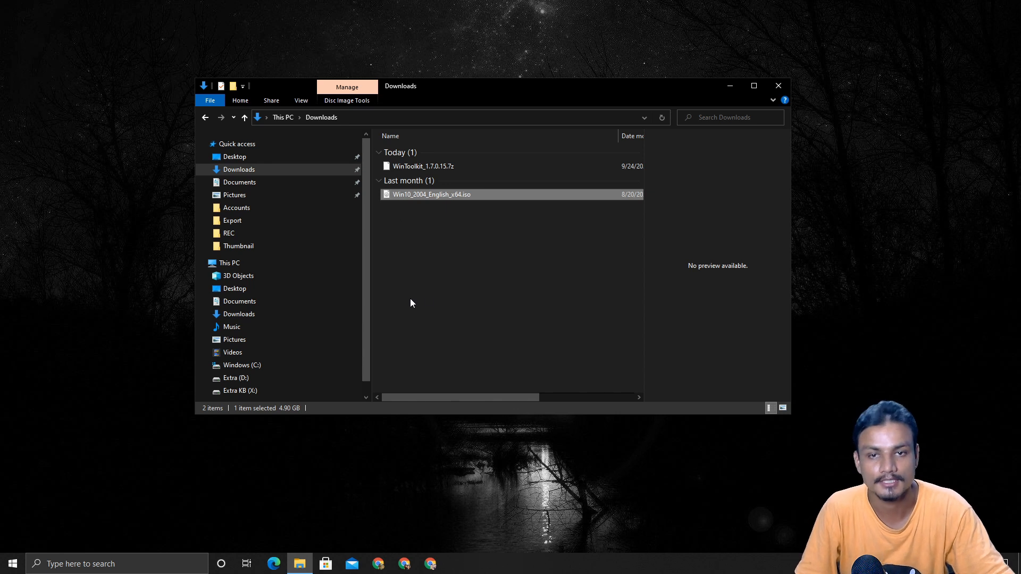
pyautogui.rightClick(423, 165)
pyautogui.moveTo(546, 184)
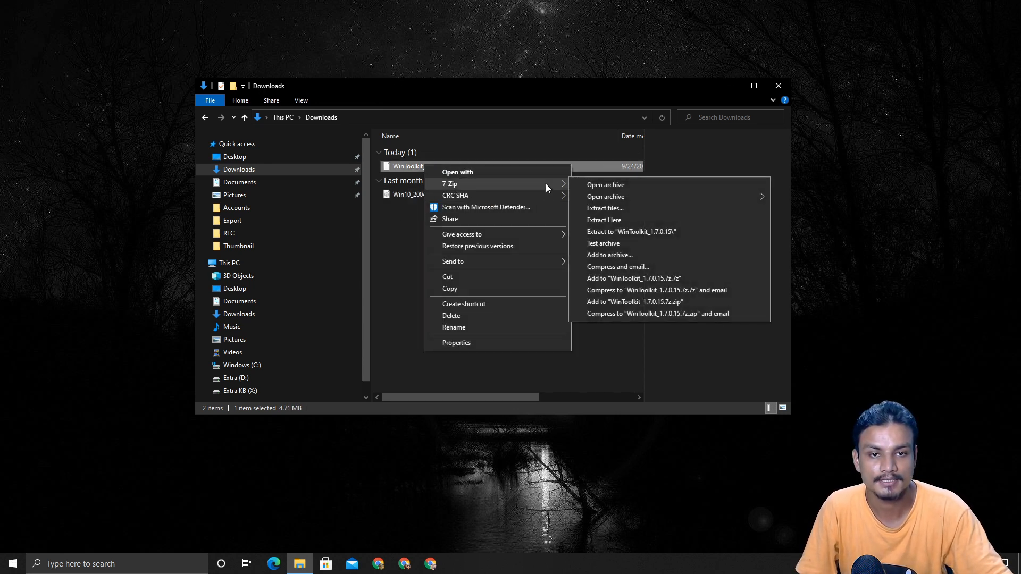
pyautogui.click(637, 232)
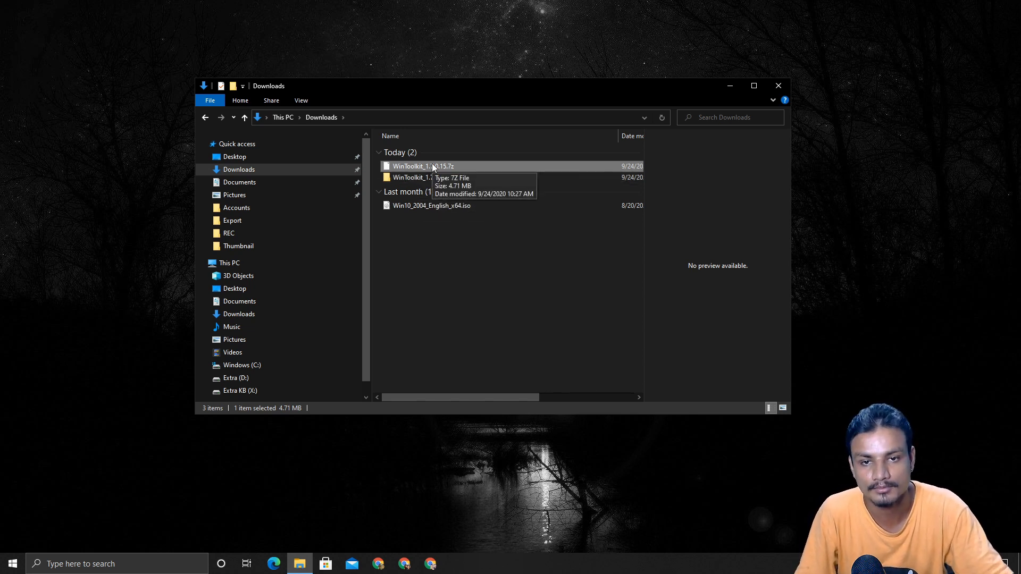
# Extract Win10_2004_English_x64.iso with 7-Zip into a Win10_2004_English_x64 folder in Downloads
pyautogui.click(435, 206)
pyautogui.rightClick(435, 206)
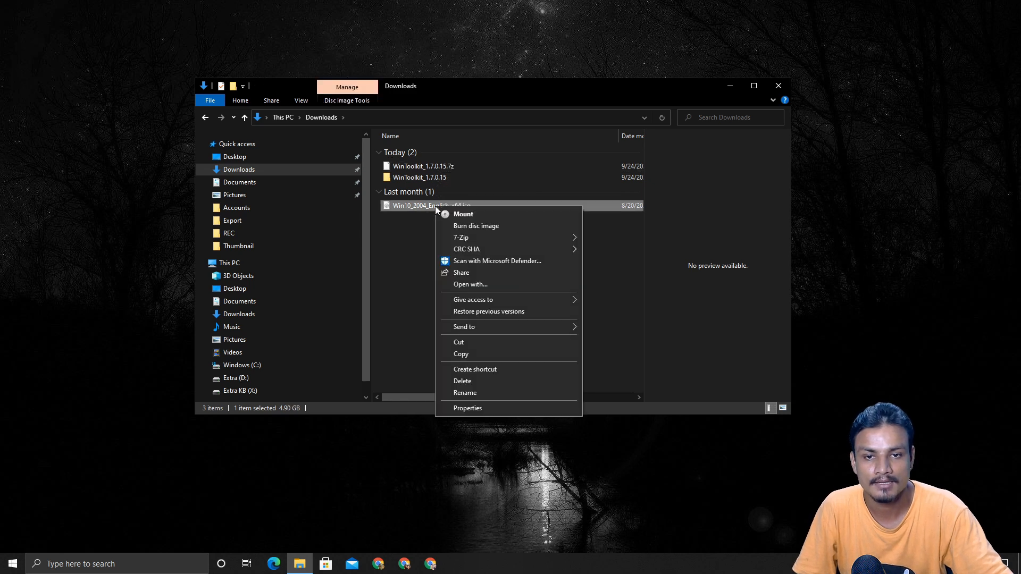
pyautogui.moveTo(561, 239)
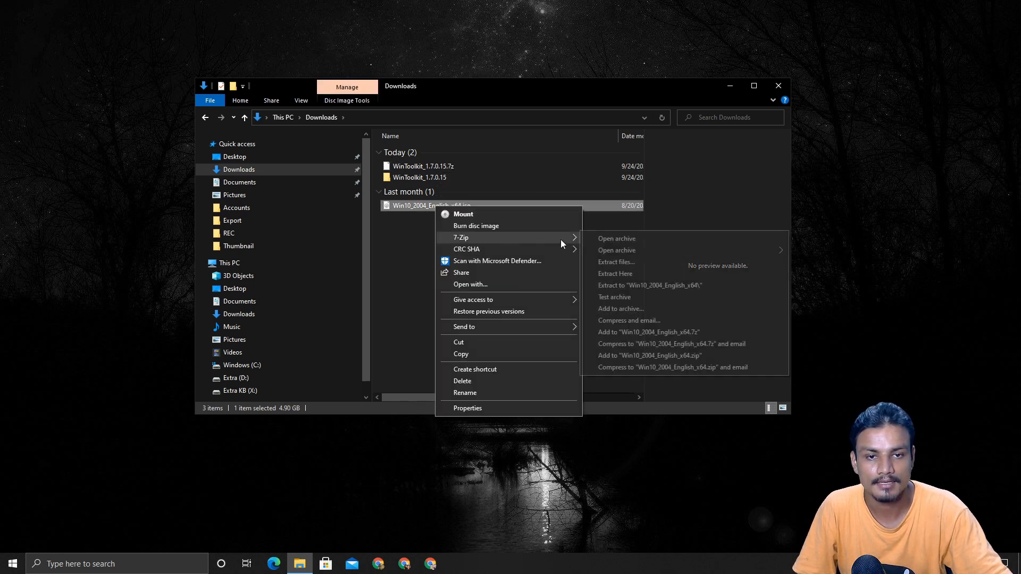
pyautogui.click(643, 285)
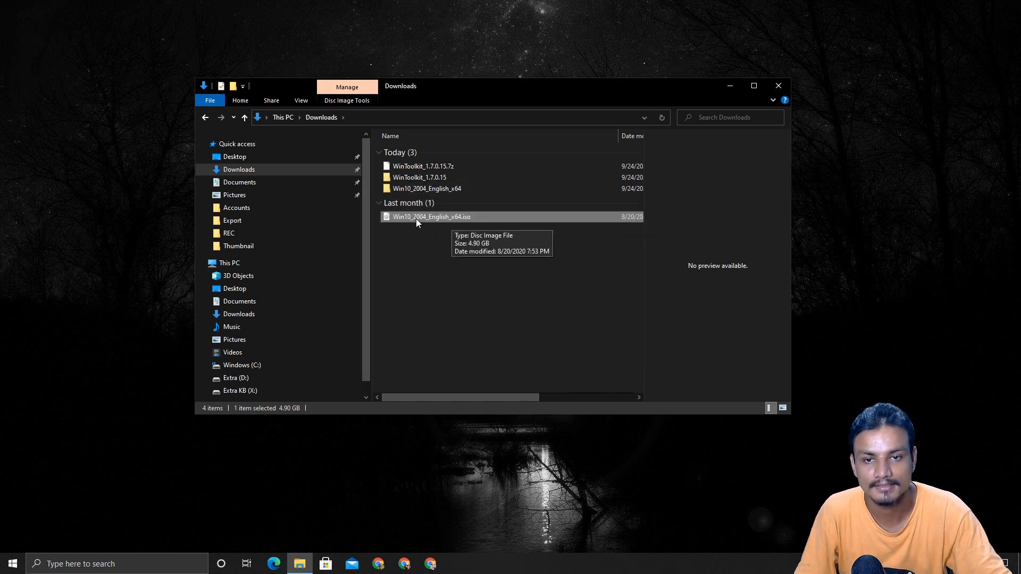
# Move the extracted Win10_2004_English_x64 folder into the WinToolkit_1.7.0.15 folder and open that folder
pyautogui.click(443, 190)
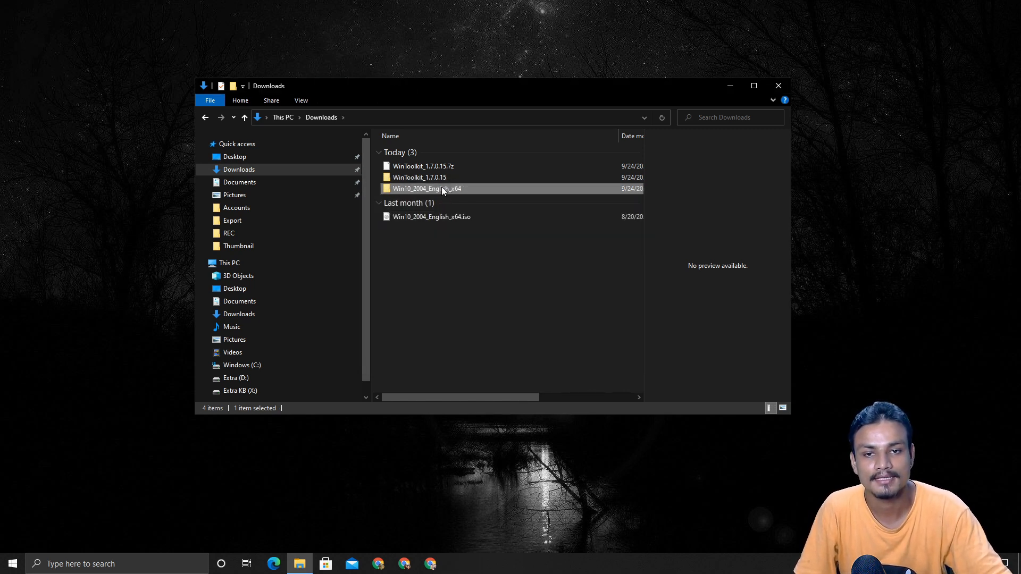
pyautogui.moveTo(446, 189); pyautogui.dragTo(470, 175)
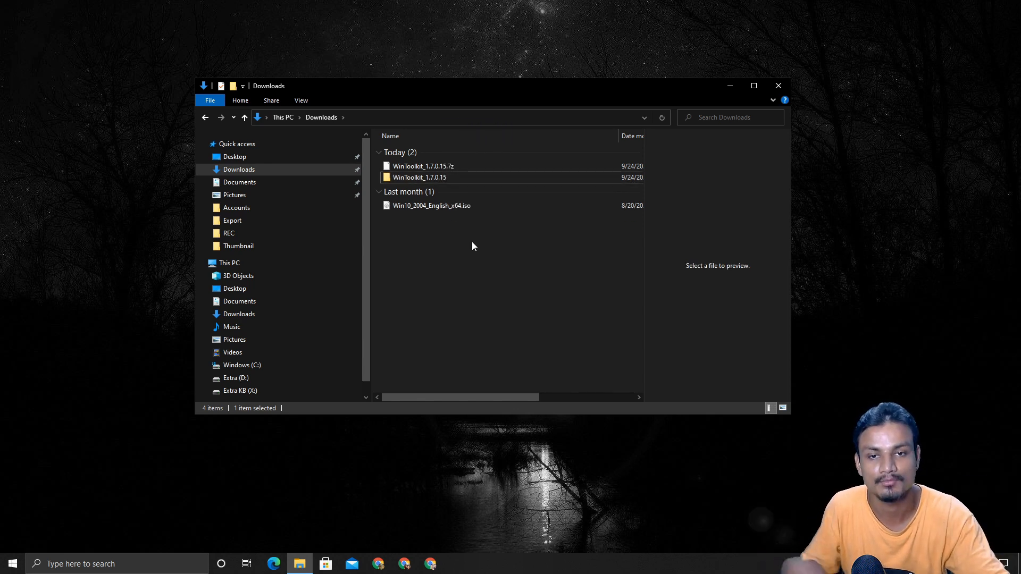
pyautogui.doubleClick(444, 176)
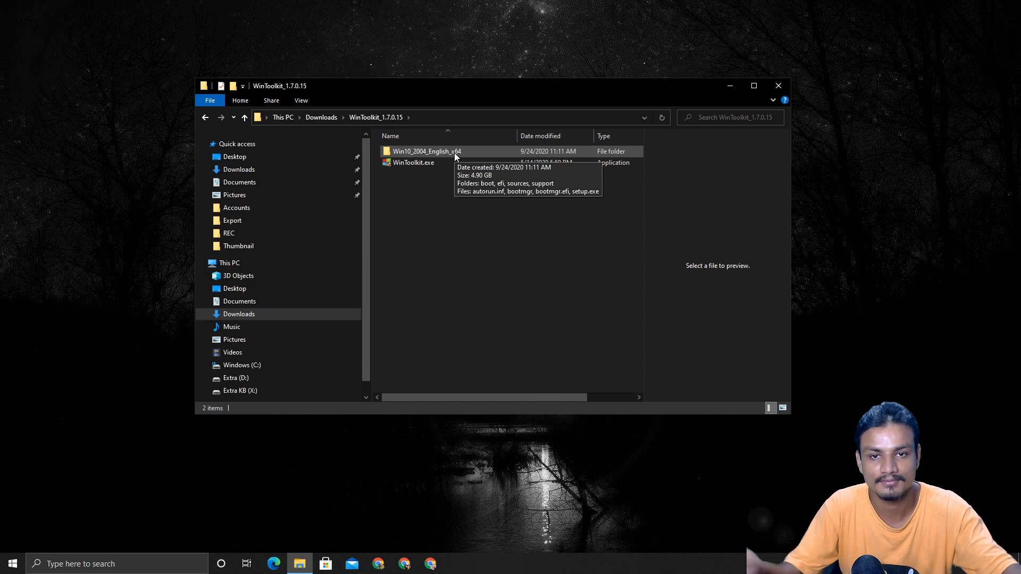
# Look in the sources folder of Win10_2004_English_x64 for the install.wim file and select it
pyautogui.doubleClick(454, 152)
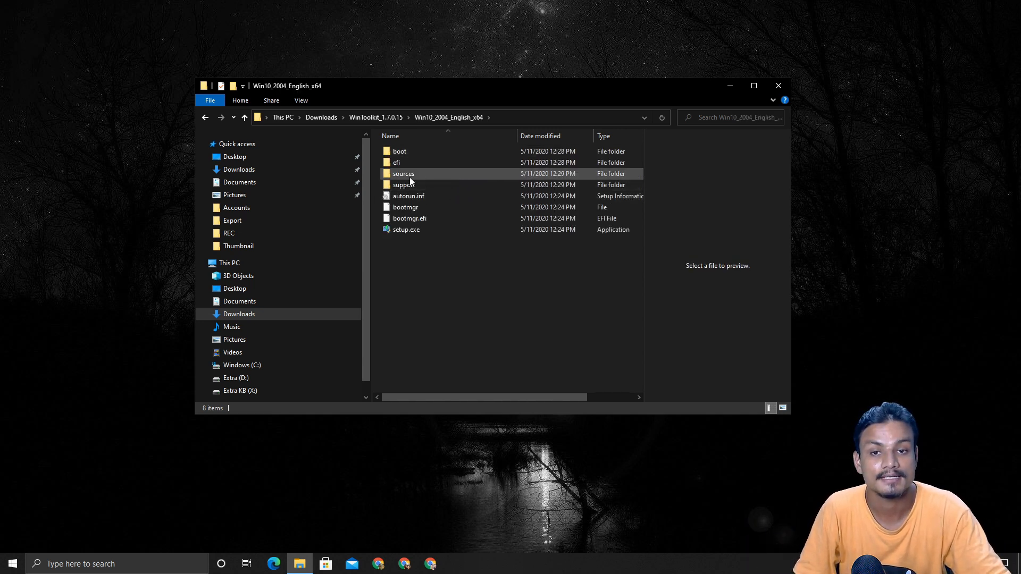
pyautogui.doubleClick(442, 176)
pyautogui.scroll(-1, 468, 223)
pyautogui.scroll(-2, 479, 265)
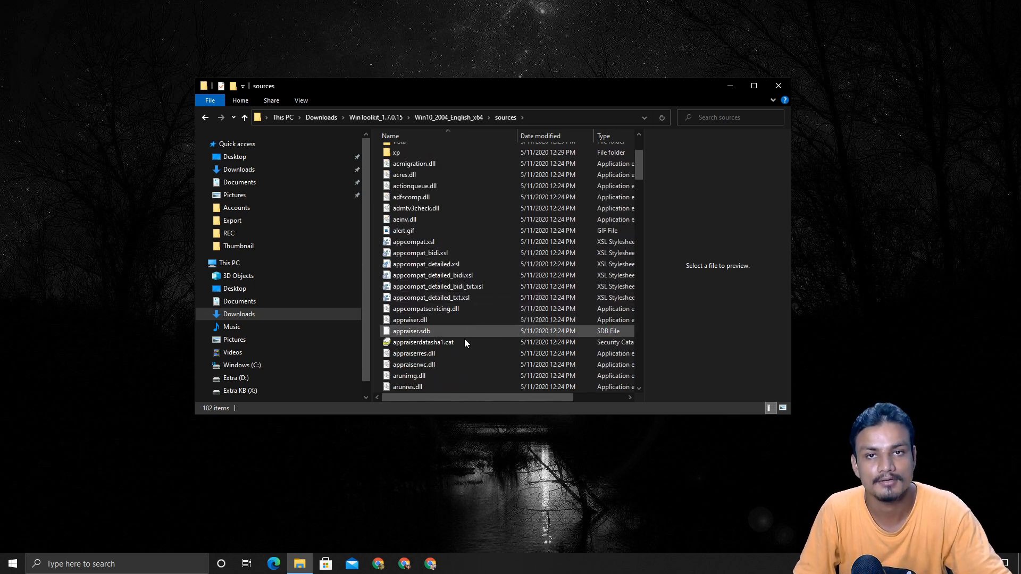
pyautogui.scroll(-5, 458, 327)
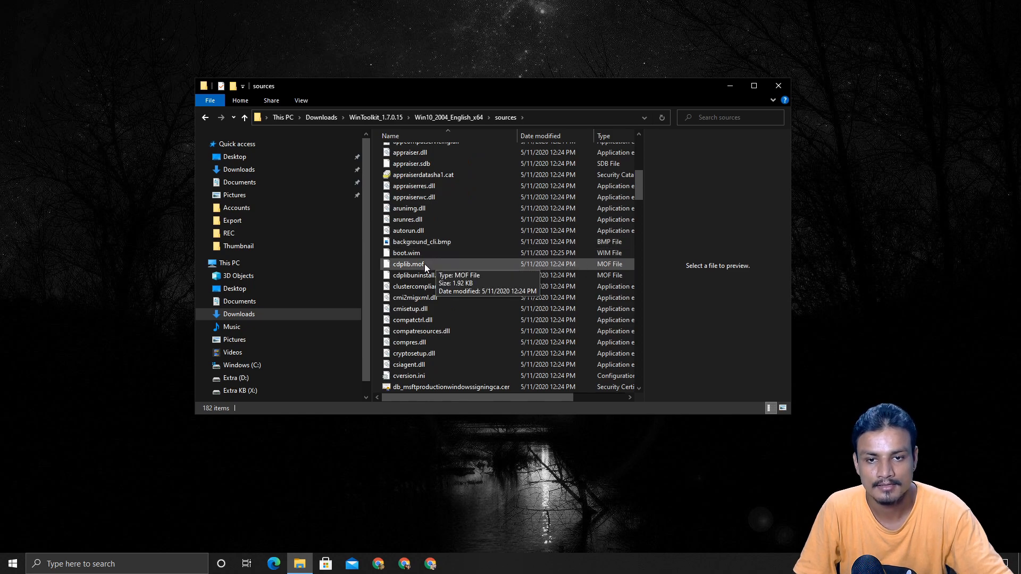
pyautogui.scroll(-2, 429, 340)
pyautogui.scroll(-6, 429, 336)
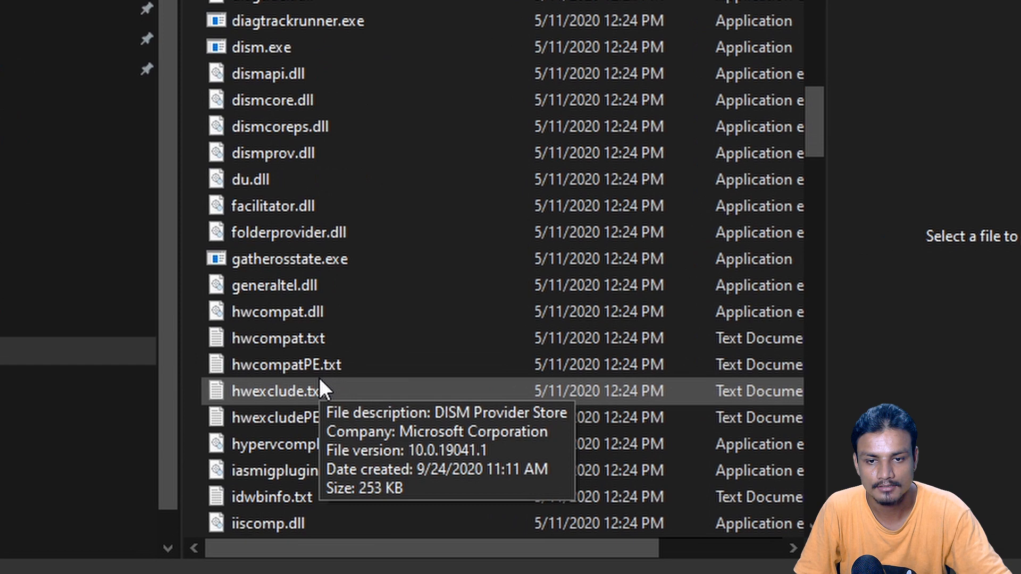
pyautogui.scroll(-1, 319, 379)
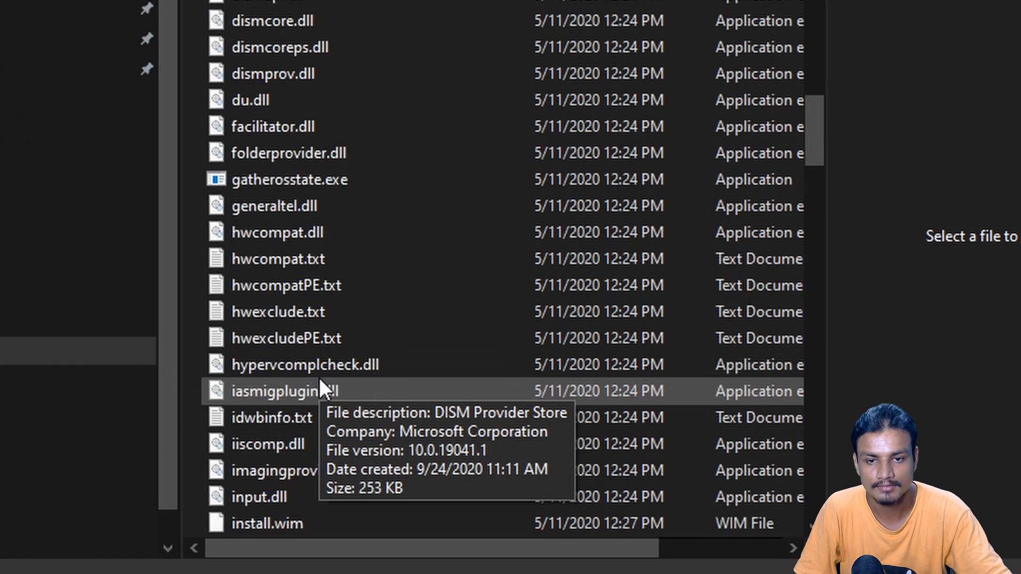
pyautogui.scroll(-1, 324, 404)
pyautogui.scroll(-1, 328, 412)
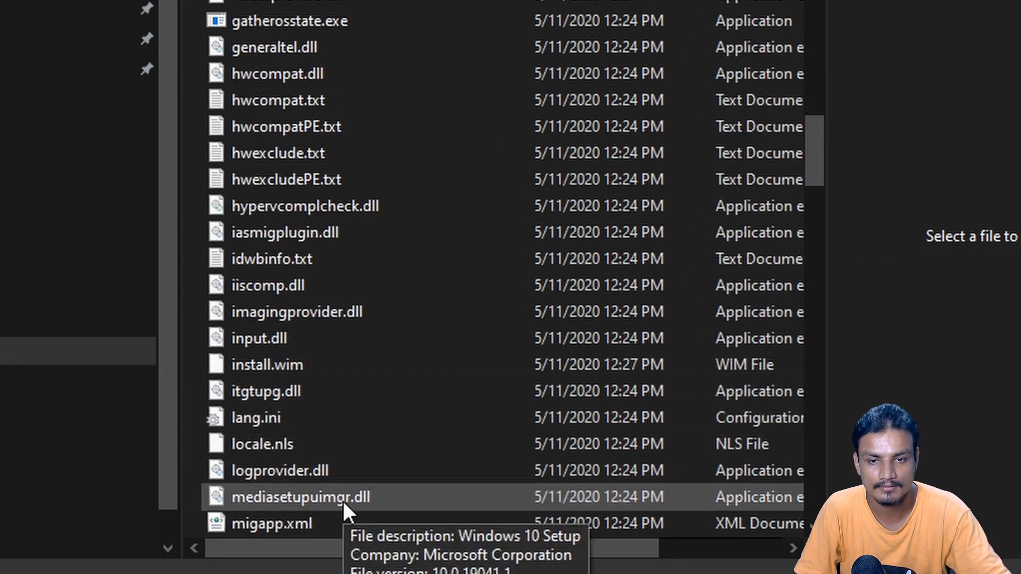
pyautogui.click(329, 362)
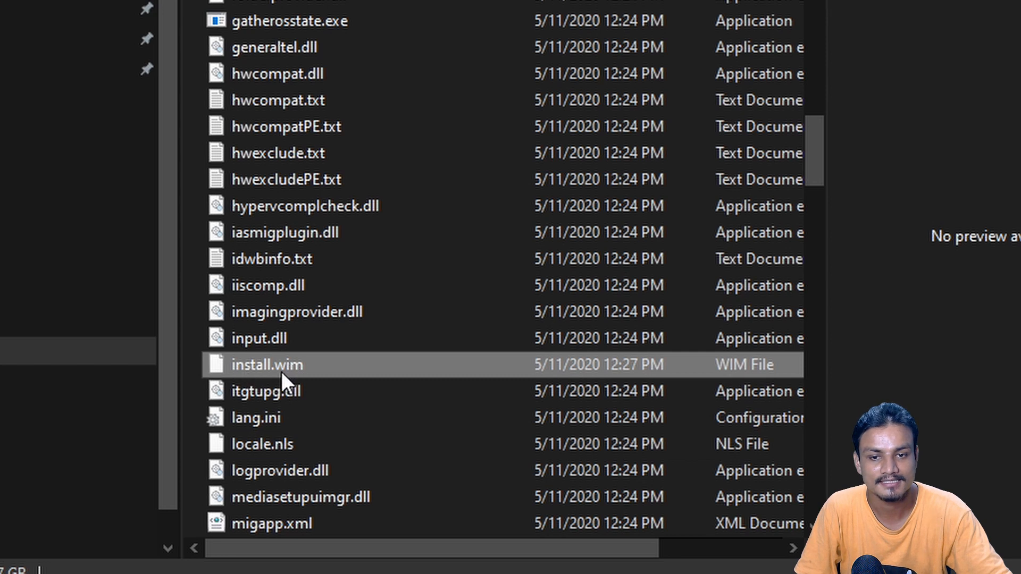
pyautogui.moveTo(284, 371)
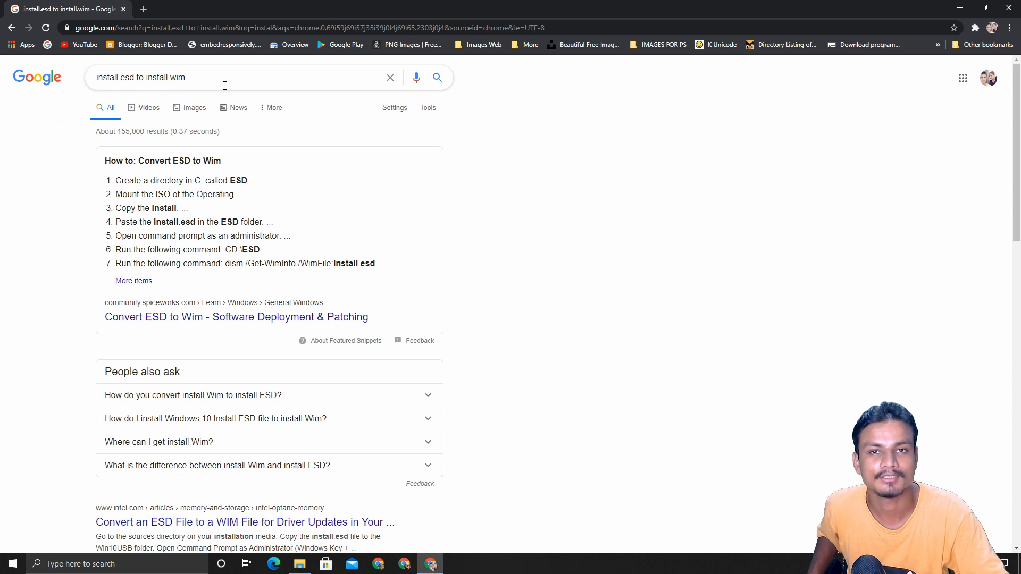
# Switch to Chrome and read the Spiceworks guide on converting install.esd to install.wim
pyautogui.click(191, 318)
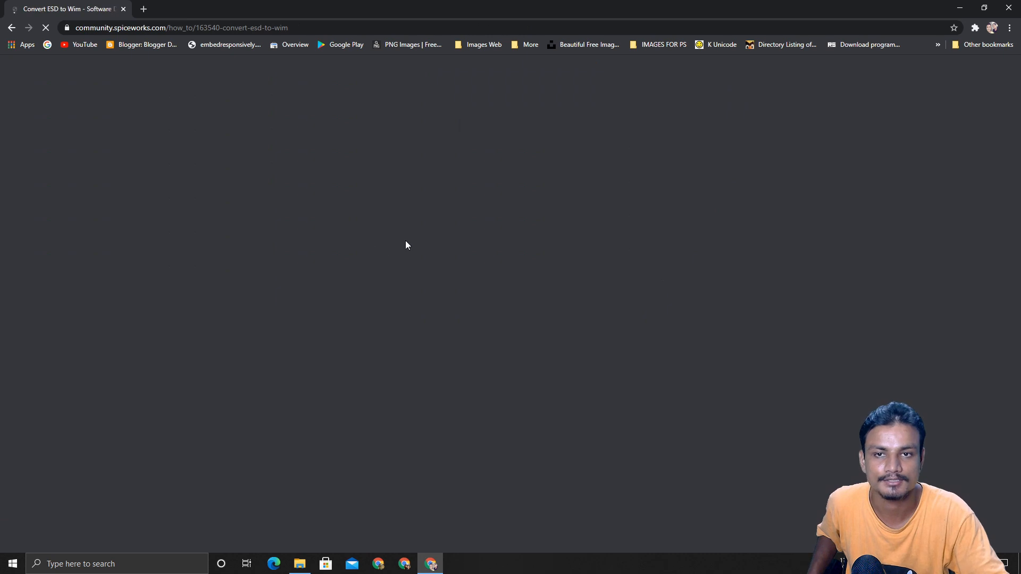
pyautogui.scroll(-10, 445, 255)
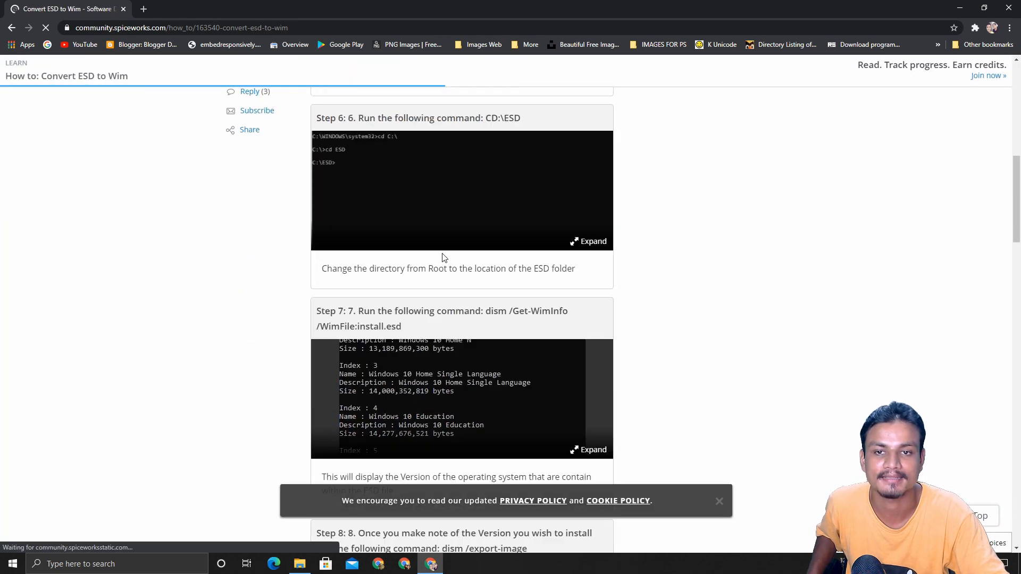
pyautogui.scroll(4, 445, 257)
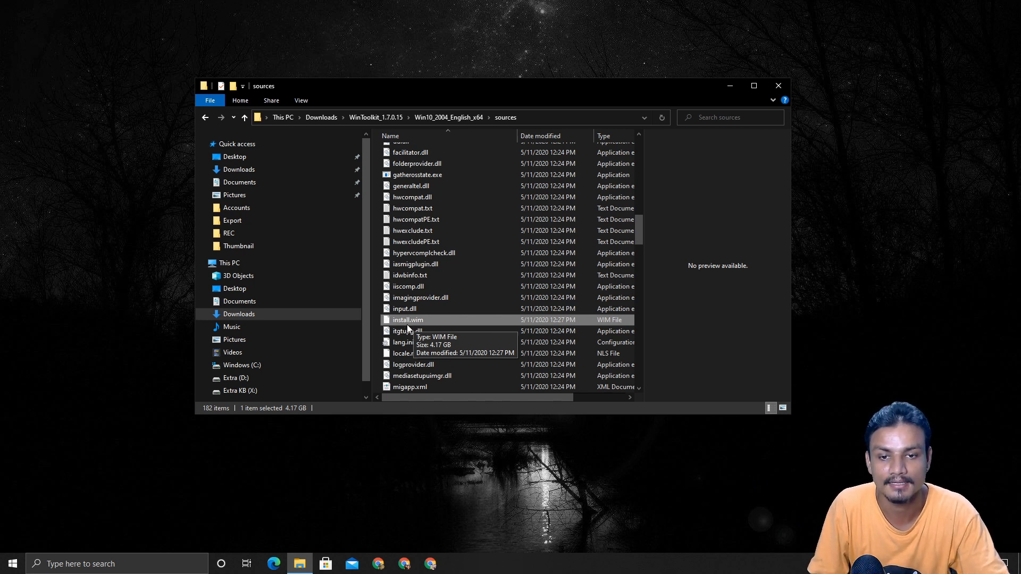
# Return to the WinToolkit_1.7.0.15 folder in File Explorer, run WinToolkit.exe as administrator and dismiss its startup notices
pyautogui.click(204, 118)
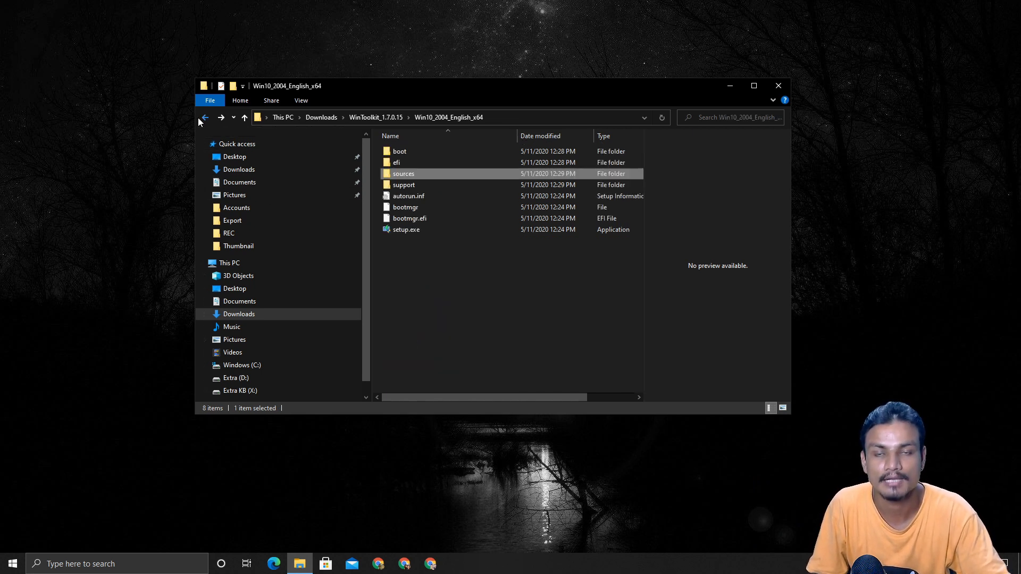
pyautogui.click(206, 117)
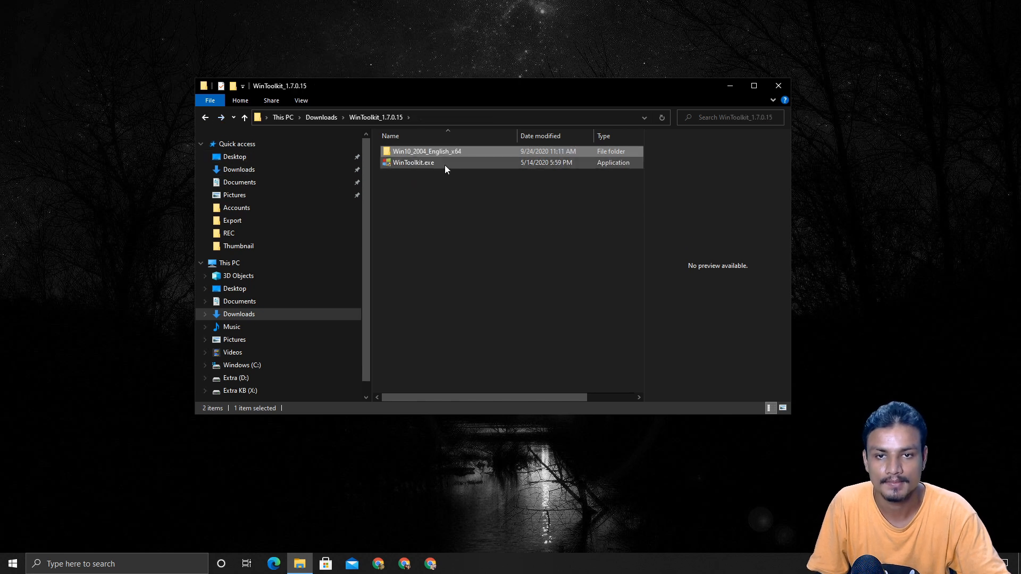
pyautogui.click(443, 164)
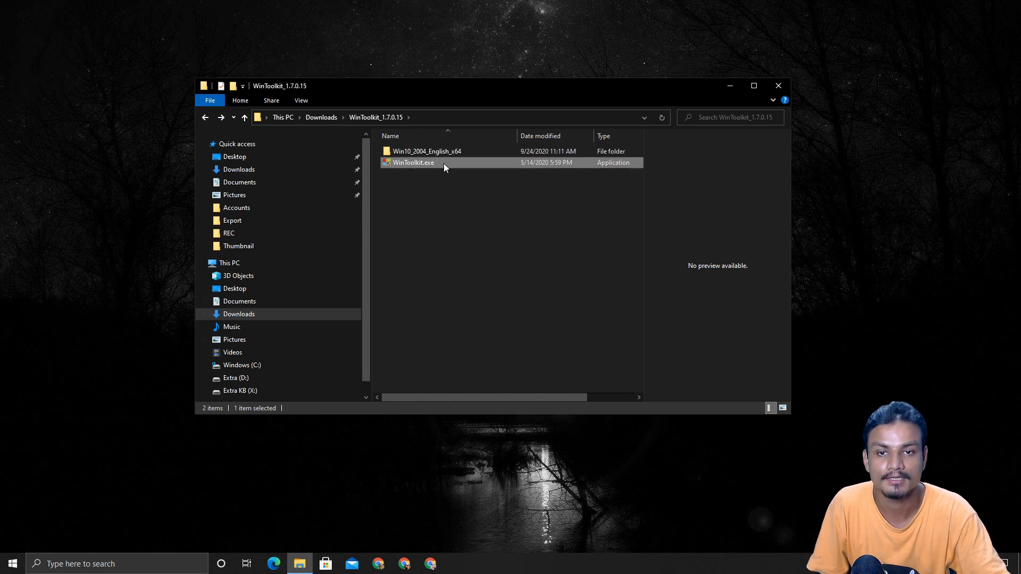
pyautogui.rightClick(410, 164)
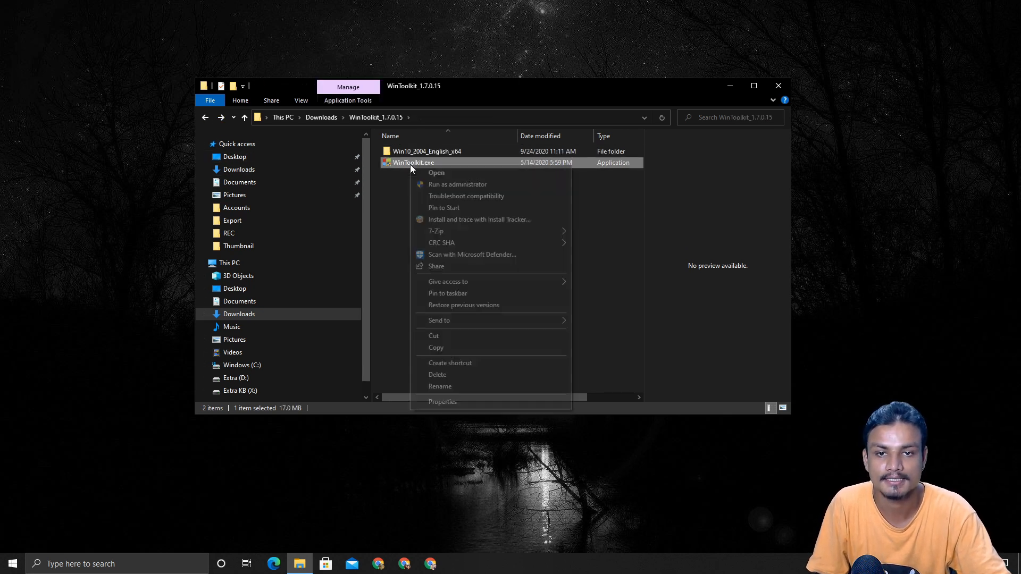
pyautogui.click(448, 184)
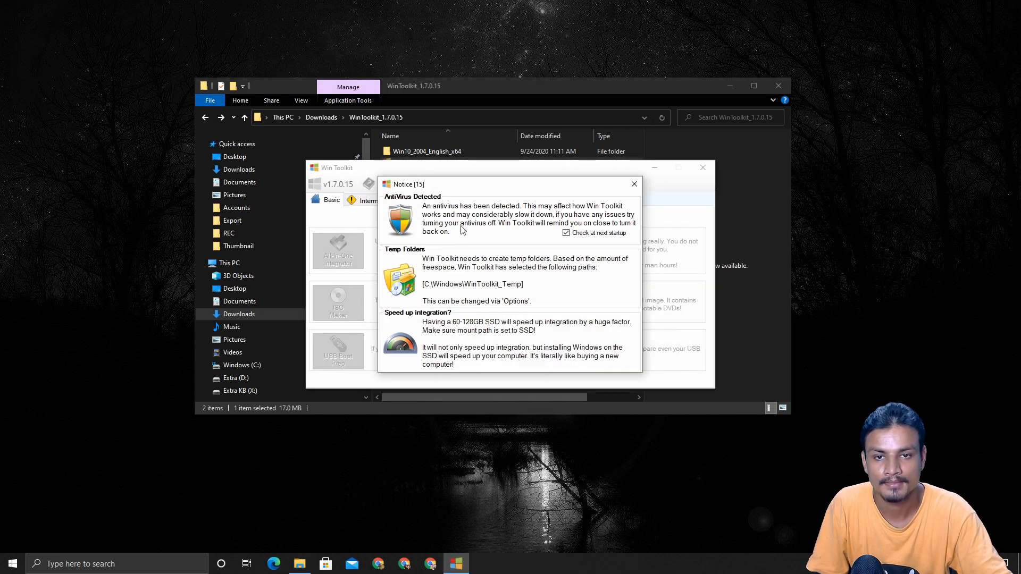
pyautogui.click(636, 185)
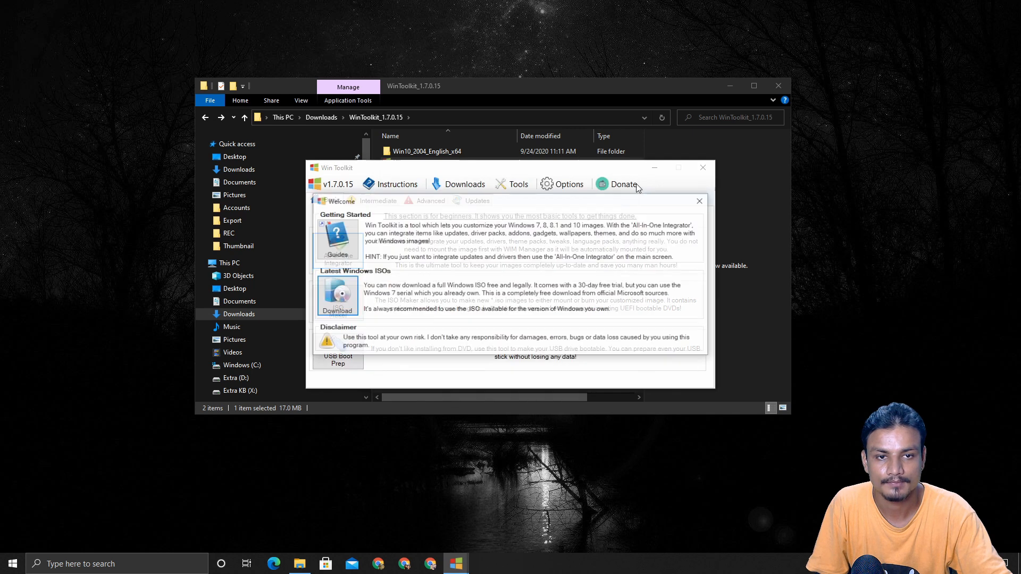
pyautogui.click(702, 201)
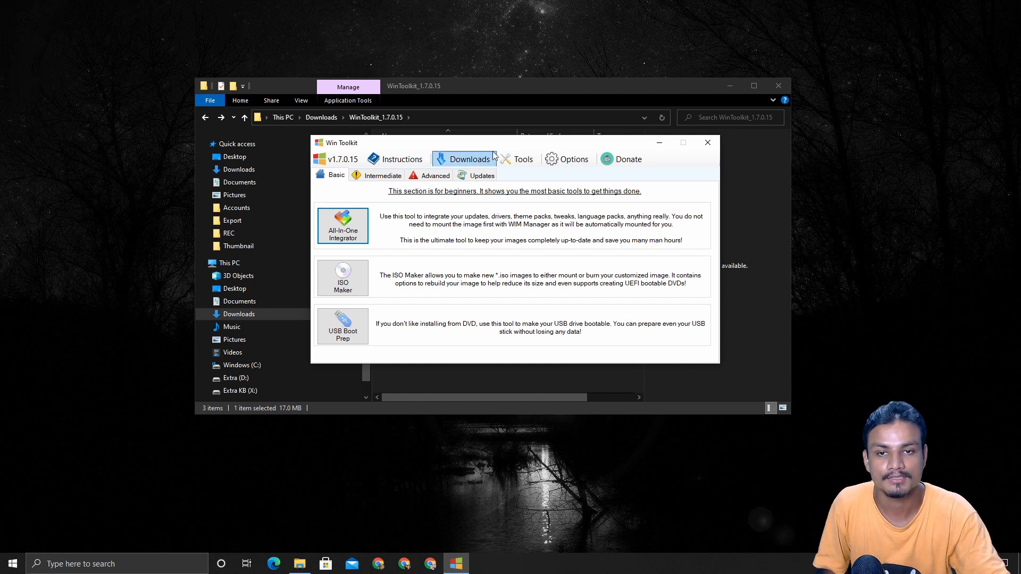
# Open the advanced Component Removal tool and switch from it to the WIM Manager
pyautogui.moveTo(511, 145); pyautogui.dragTo(514, 139)
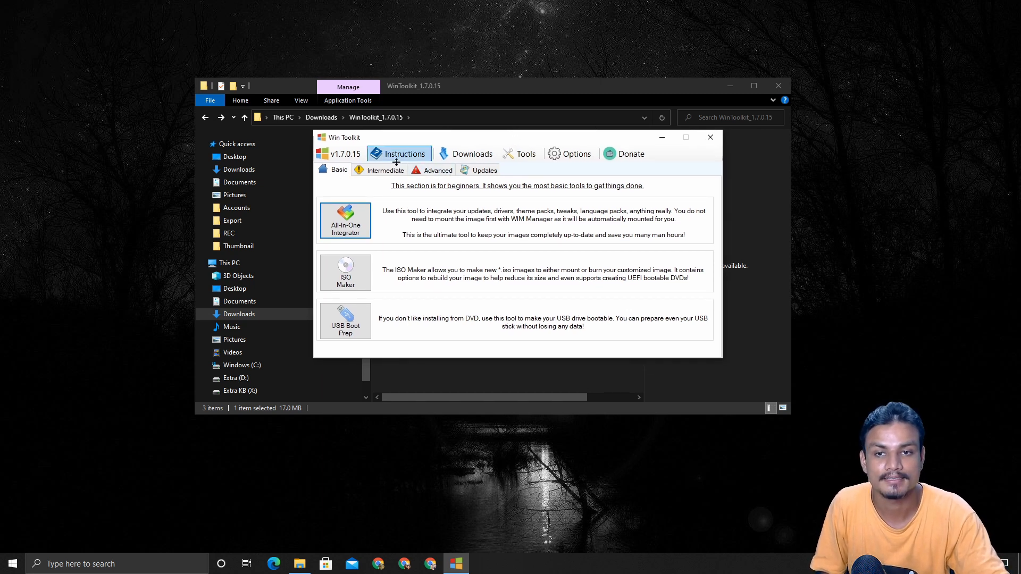
pyautogui.click(437, 175)
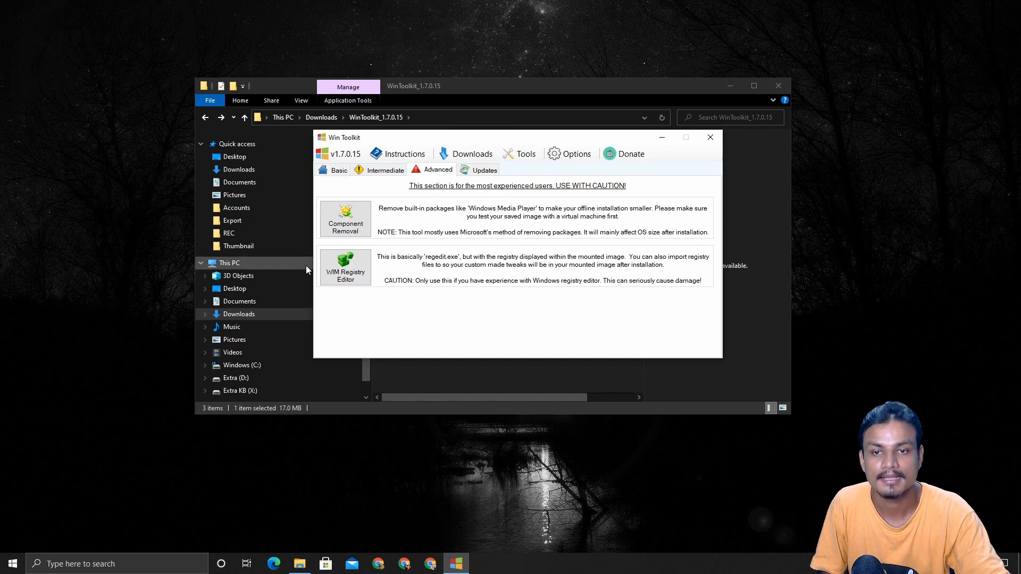
pyautogui.click(355, 226)
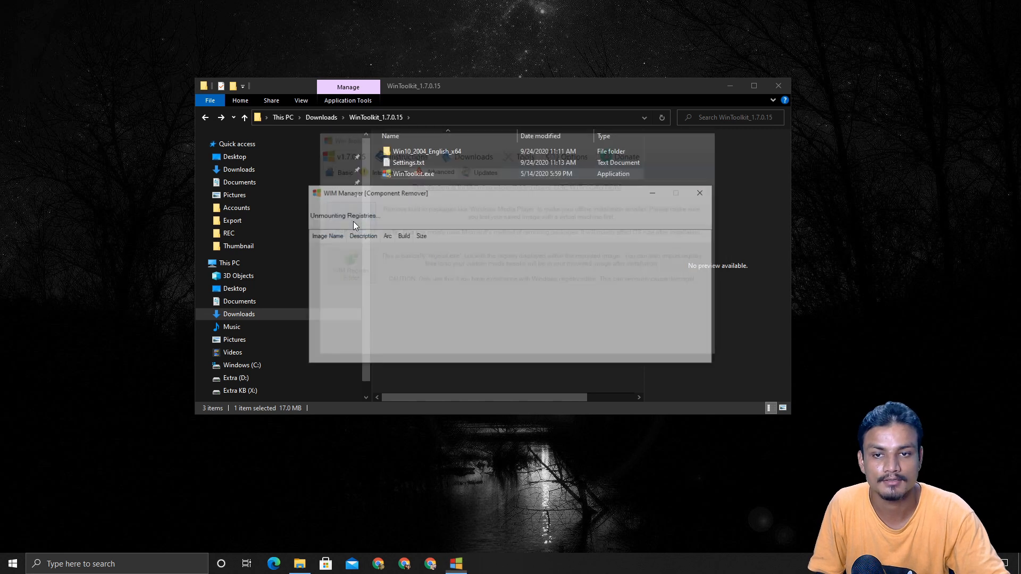
pyautogui.click(353, 214)
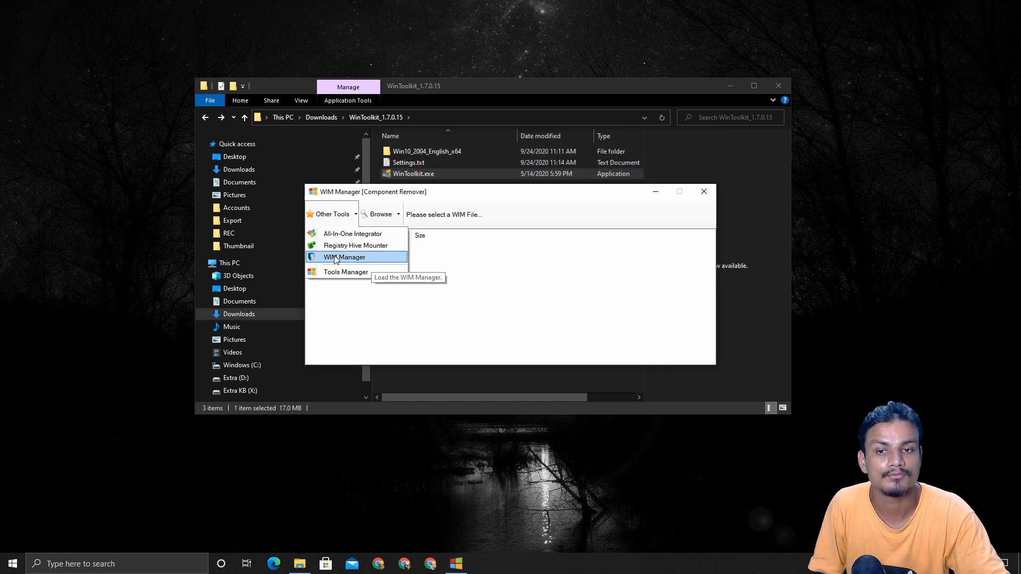
pyautogui.click(357, 258)
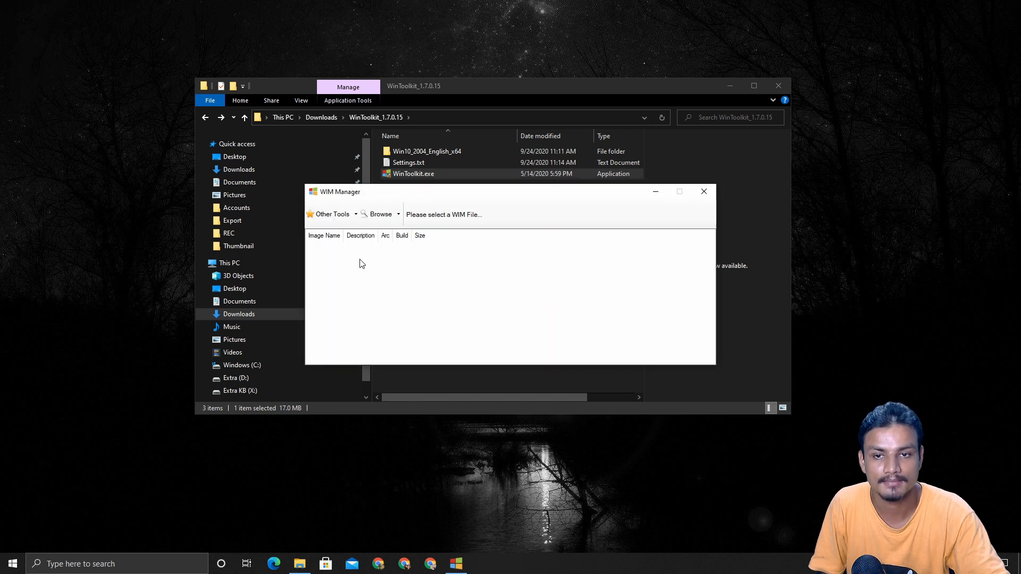
# Load install.wim from the sources folder of Win10_2004_English_x64, inside Downloads\WinToolkit_1.7.0.15, as the WIM file
pyautogui.click(378, 215)
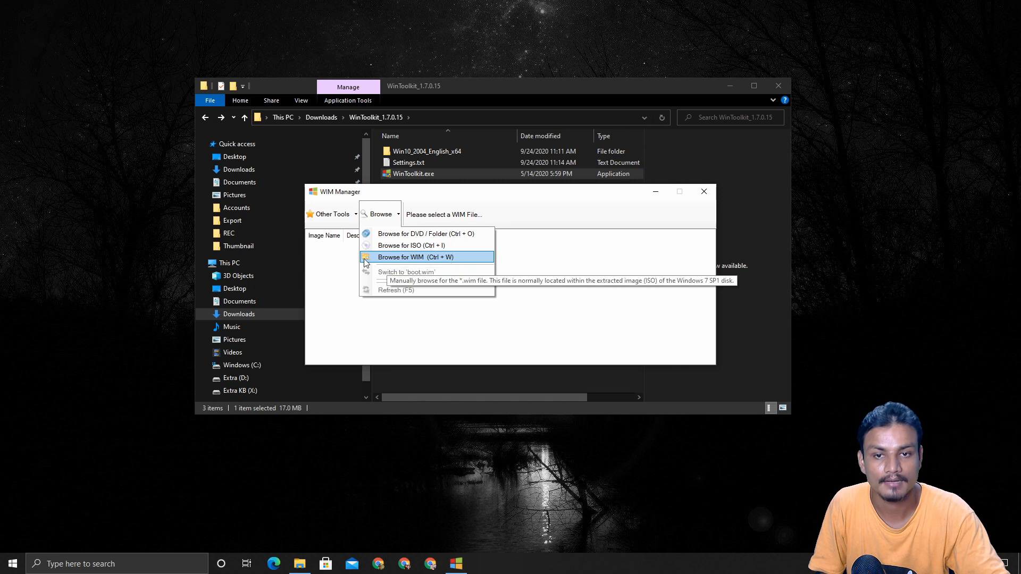
pyautogui.click(419, 262)
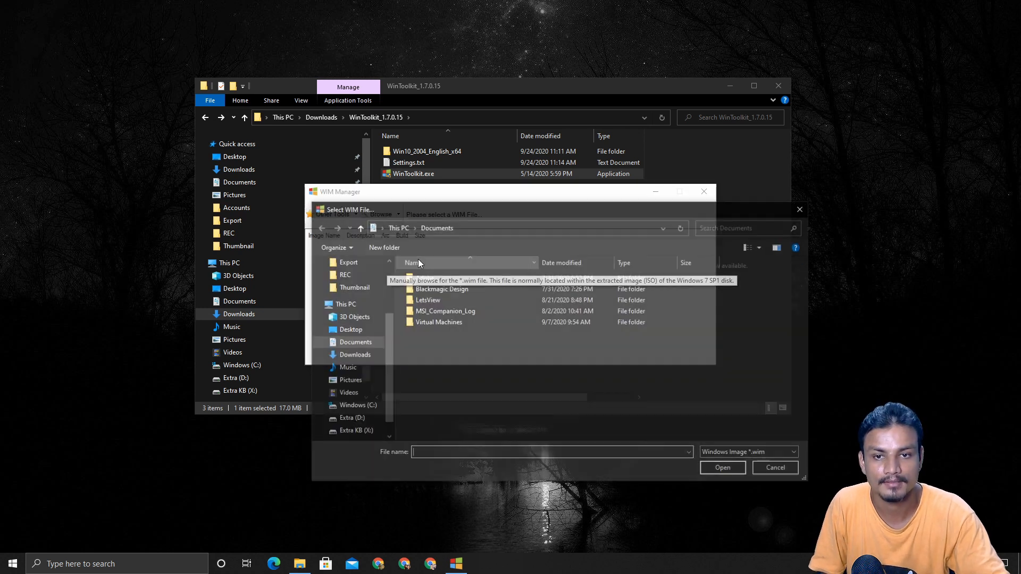
pyautogui.click(366, 359)
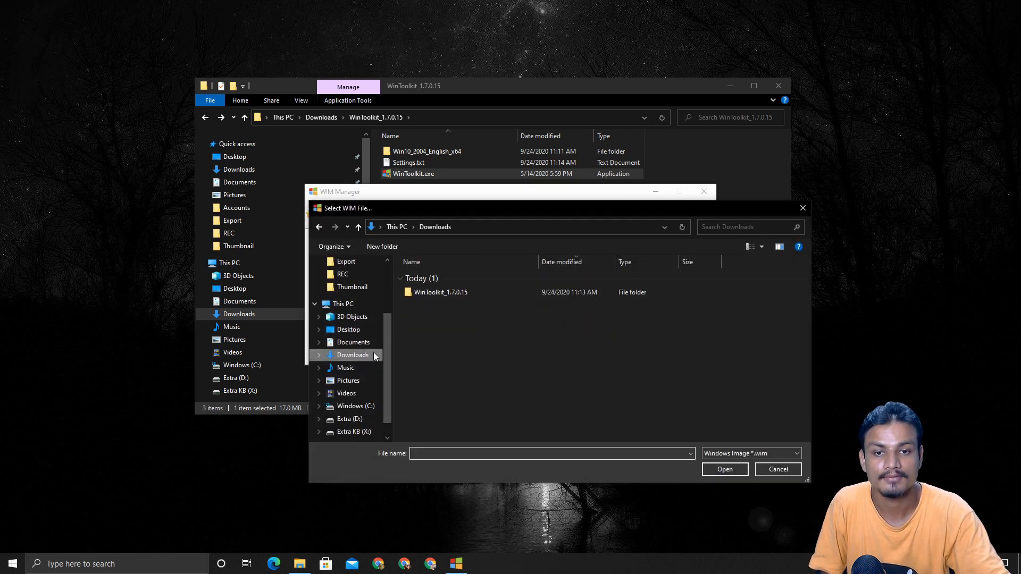
pyautogui.doubleClick(480, 293)
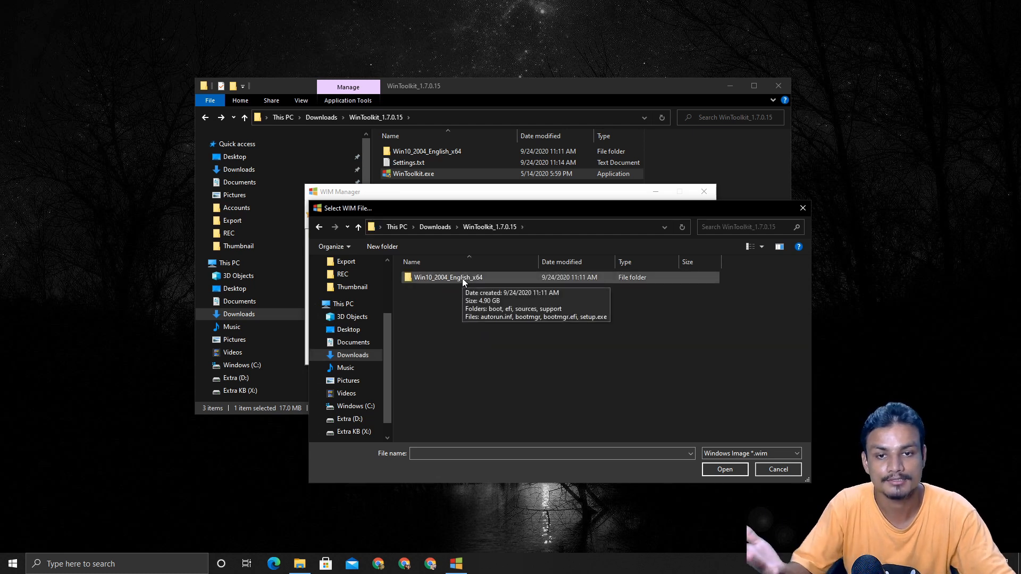
pyautogui.doubleClick(462, 278)
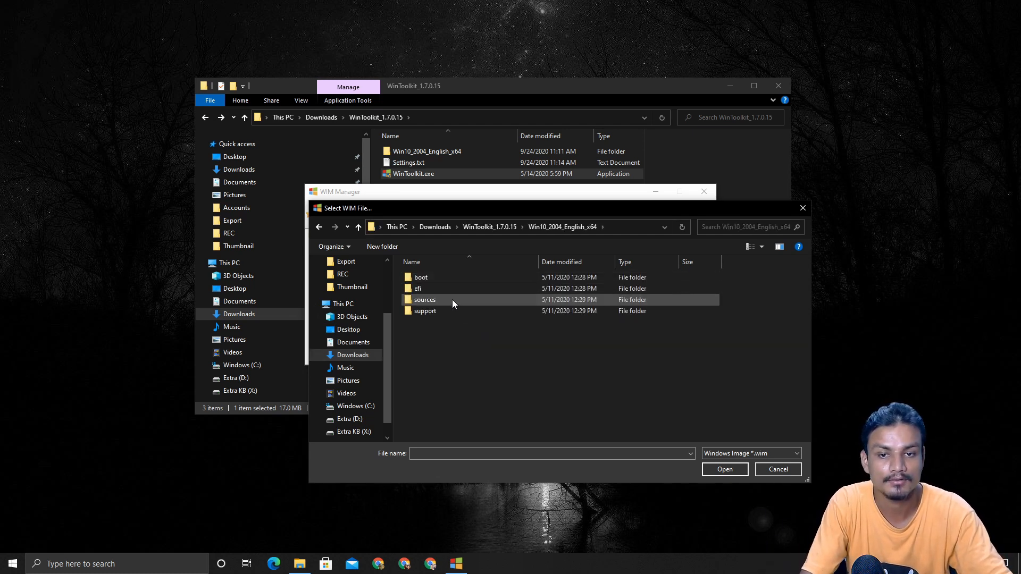
pyautogui.doubleClick(452, 300)
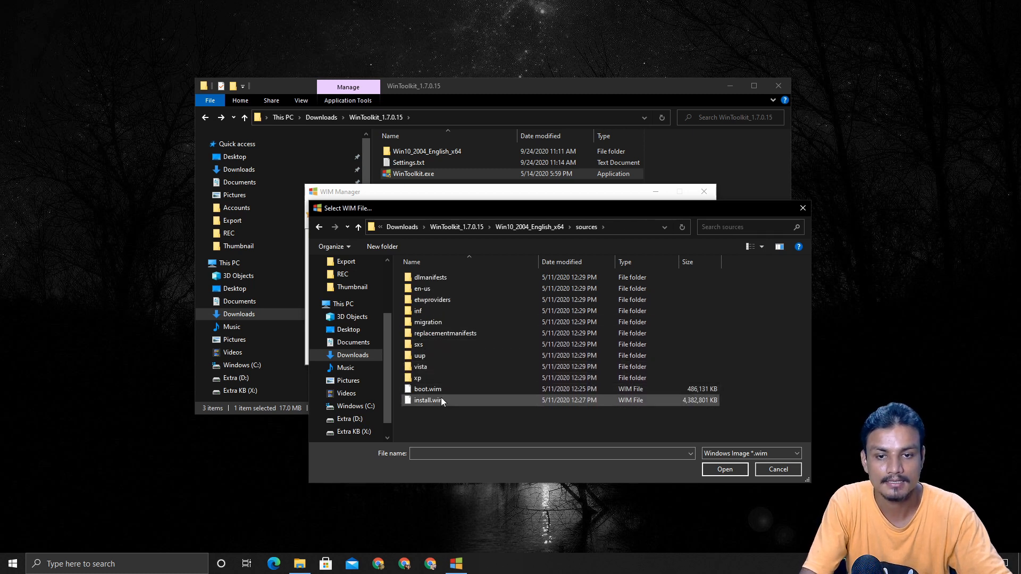
pyautogui.click(442, 402)
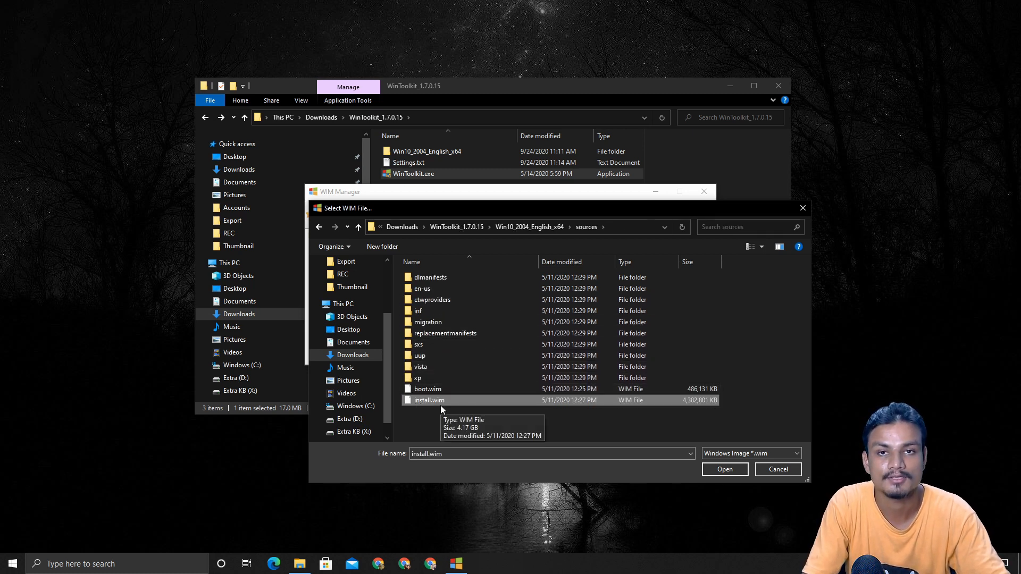
pyautogui.click(725, 469)
# Review the Windows editions contained in install.wim and select the Windows 10 Pro image
pyautogui.click(338, 268)
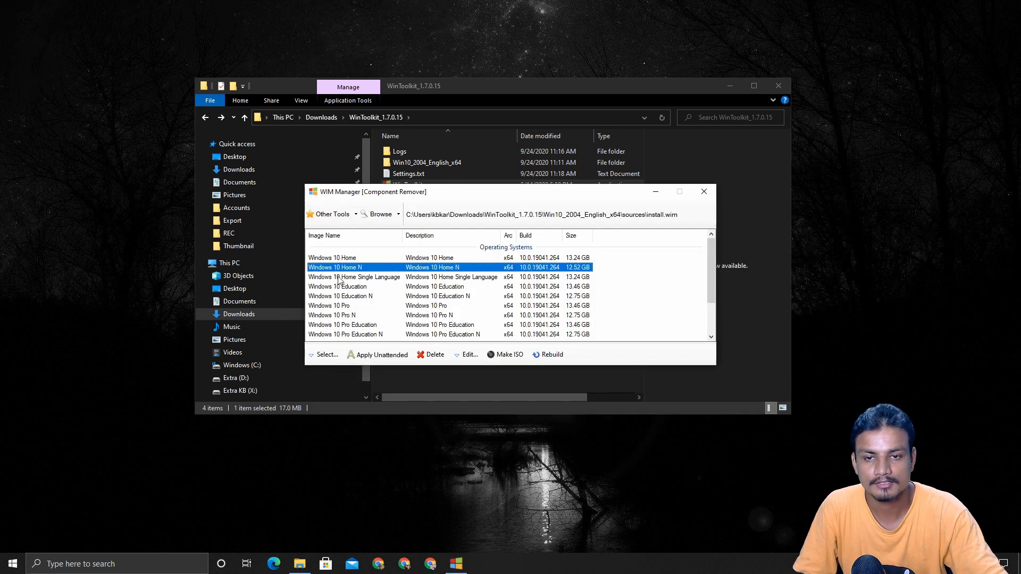
pyautogui.click(343, 259)
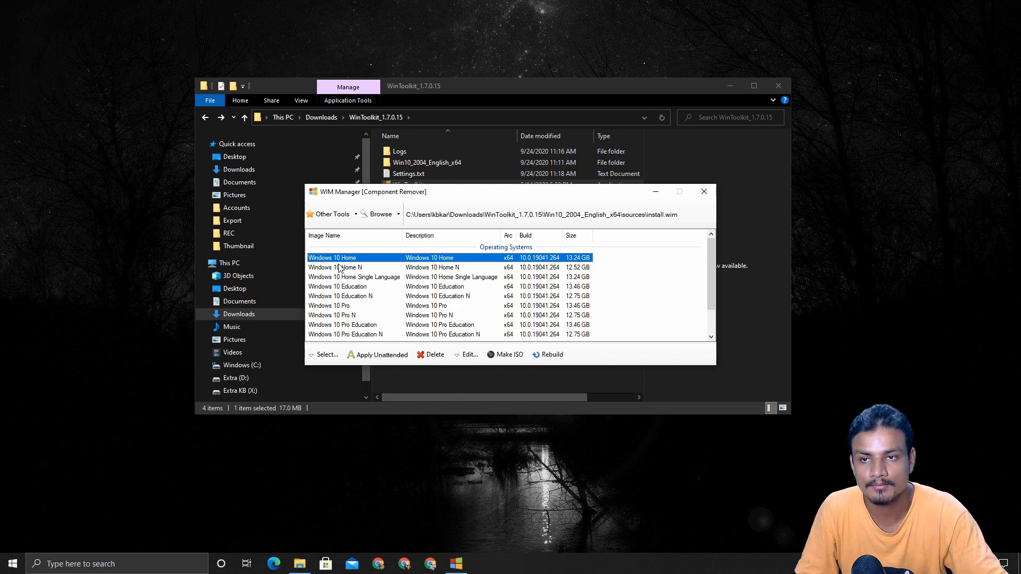
pyautogui.scroll(-1, 359, 306)
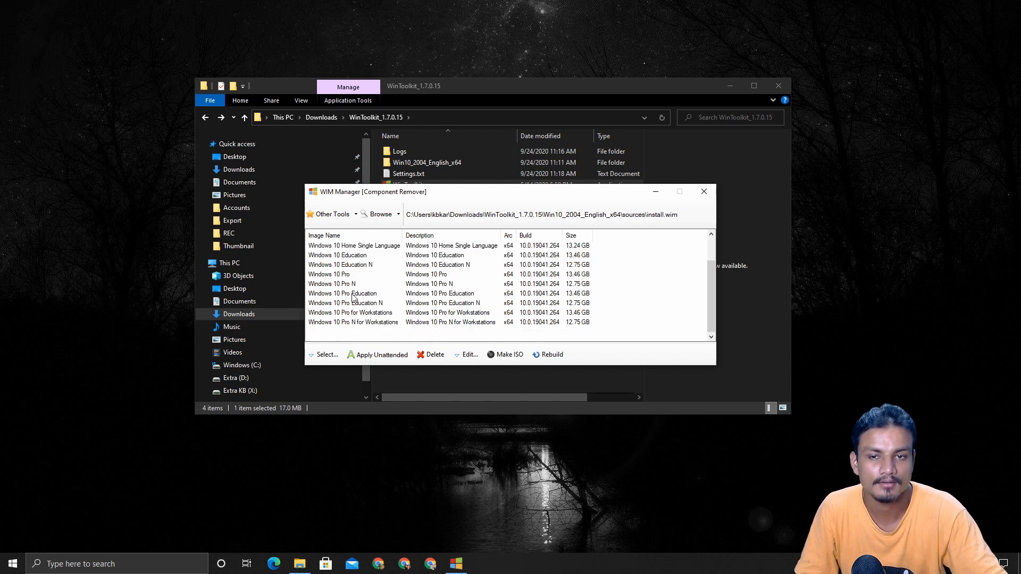
pyautogui.scroll(1, 351, 298)
pyautogui.click(351, 257)
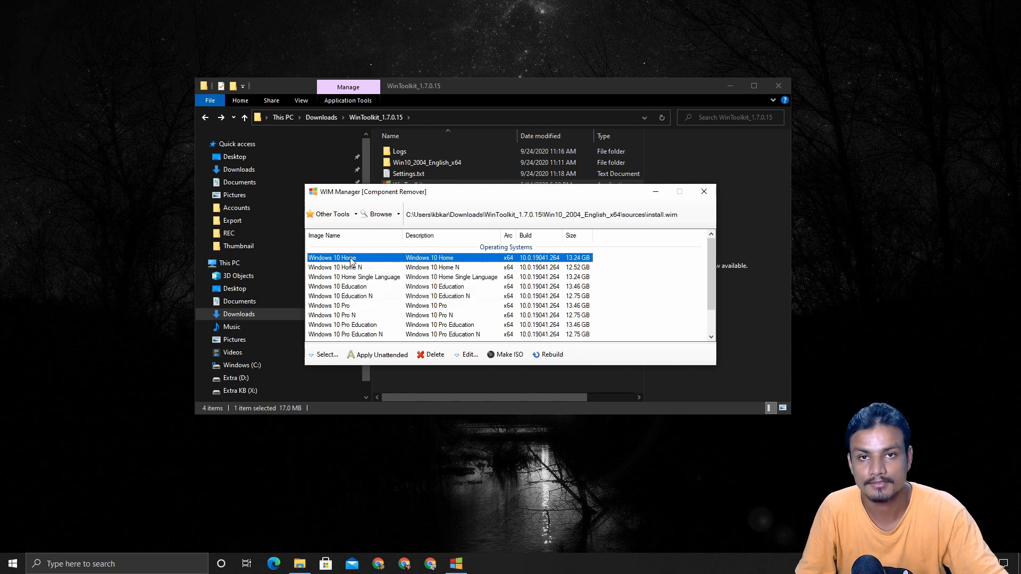
pyautogui.click(341, 307)
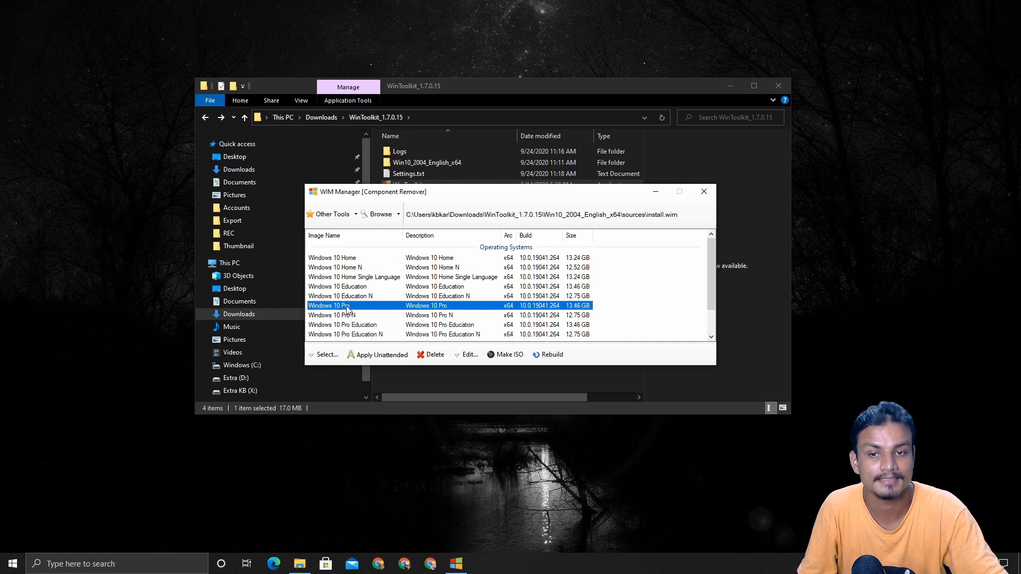
# Select the Windows 10 Home image from install.wim and load it into the Component Remover
pyautogui.click(347, 260)
pyautogui.click(325, 355)
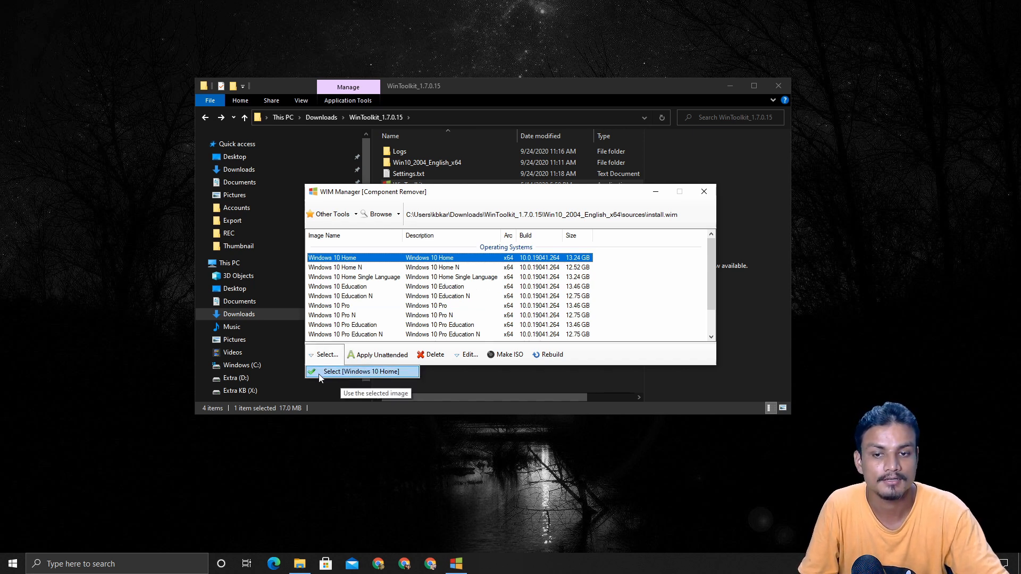
pyautogui.click(347, 373)
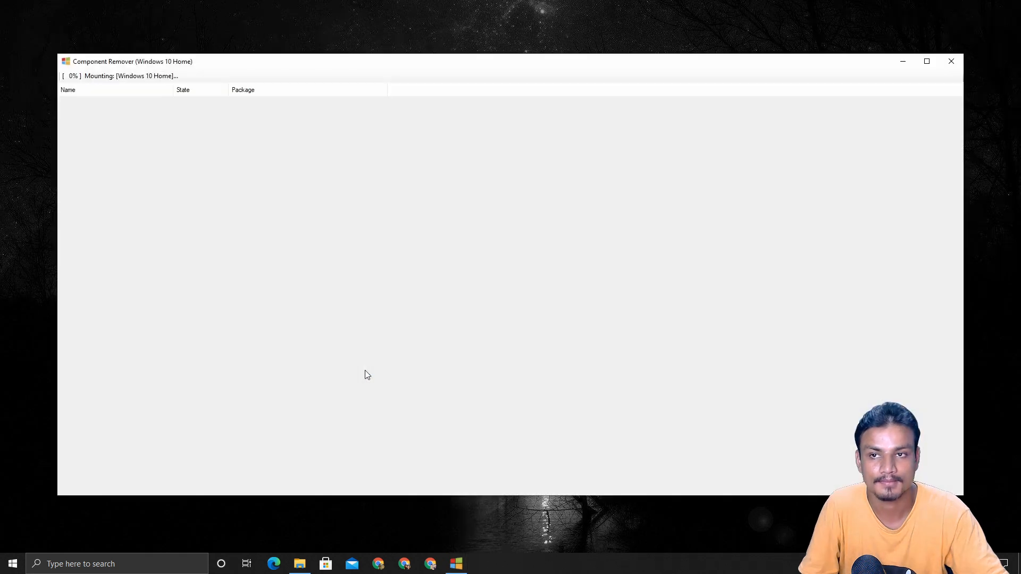
pyautogui.moveTo(490, 62); pyautogui.dragTo(471, 53)
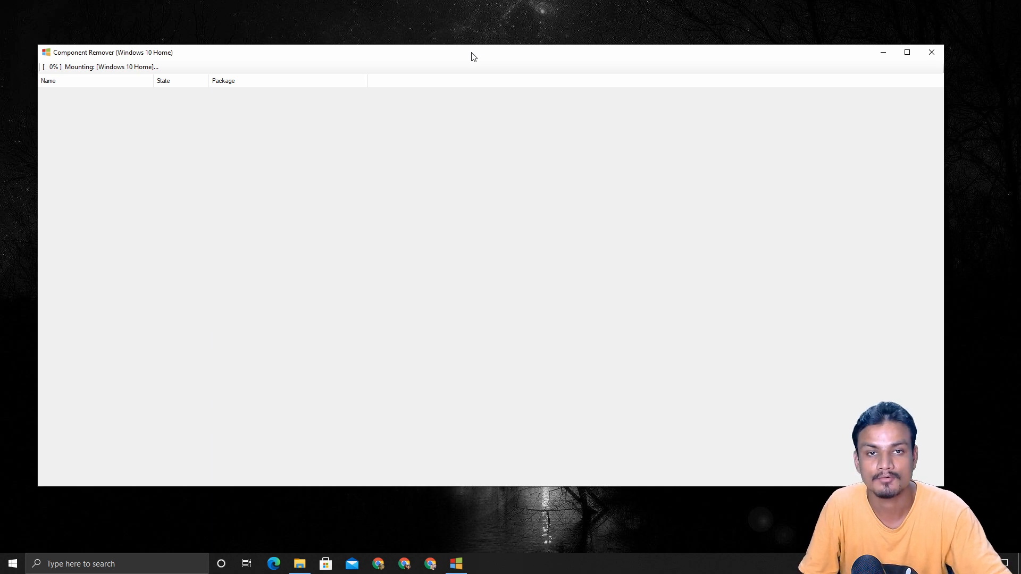
pyautogui.moveTo(473, 57); pyautogui.dragTo(481, 57)
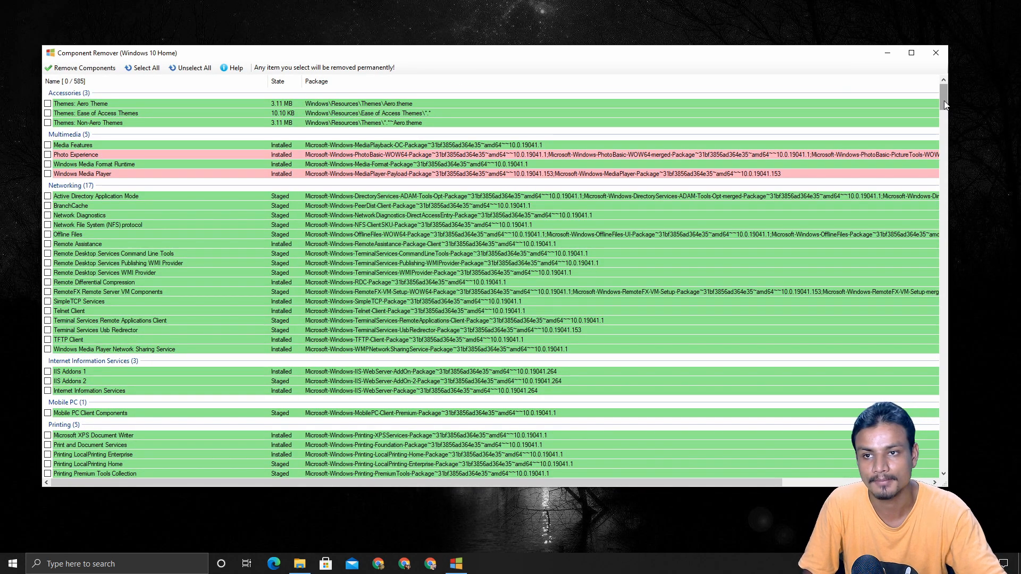
# Try marking Windows Media Player and Photo Experience for removal, and clear both marks again
pyautogui.moveTo(944, 104)
pyautogui.mouseDown()
pyautogui.moveTo(944, 133)
pyautogui.moveTo(945, 85)
pyautogui.mouseUp()
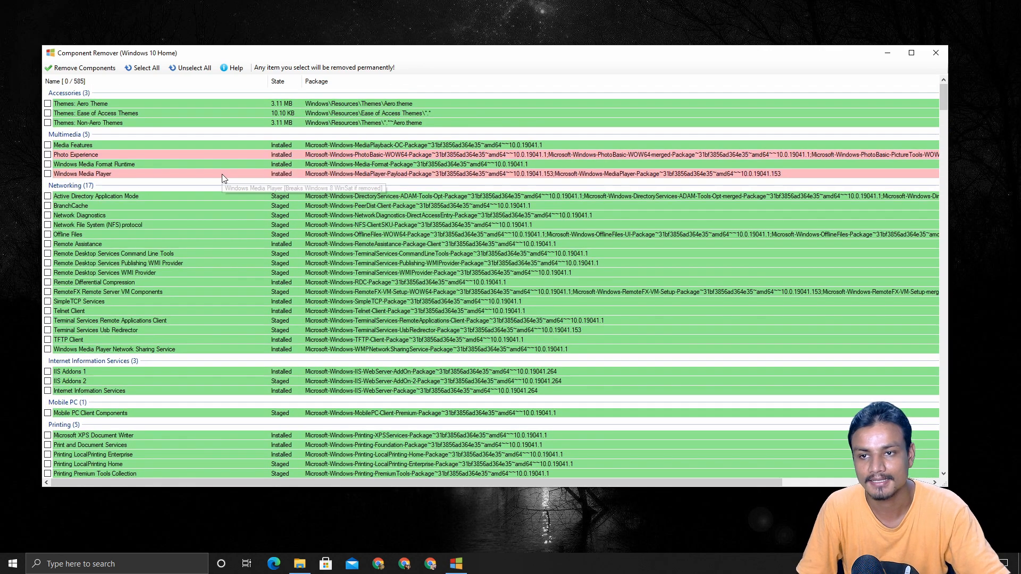
pyautogui.scroll(-5, 133, 254)
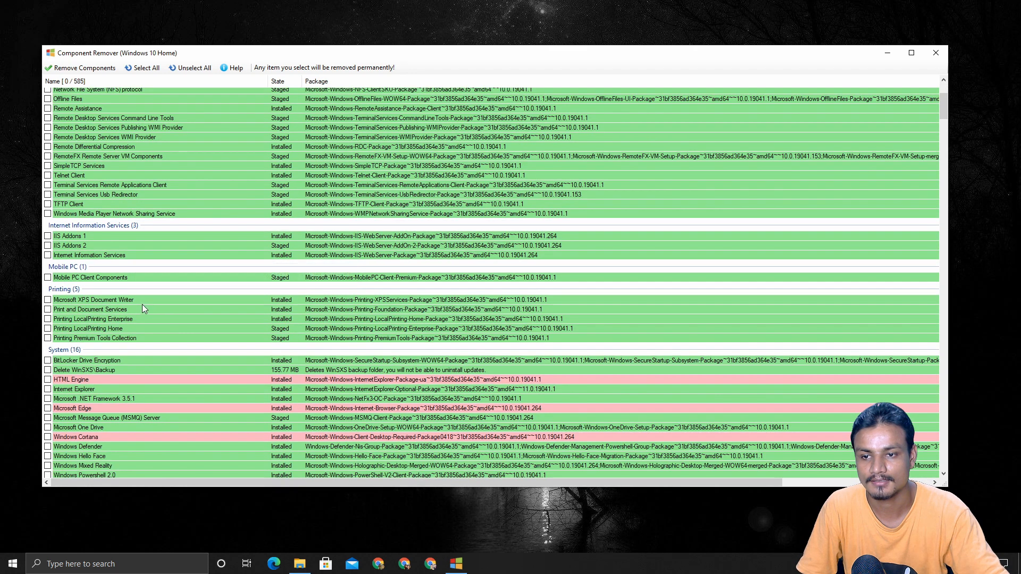
pyautogui.scroll(5, 142, 305)
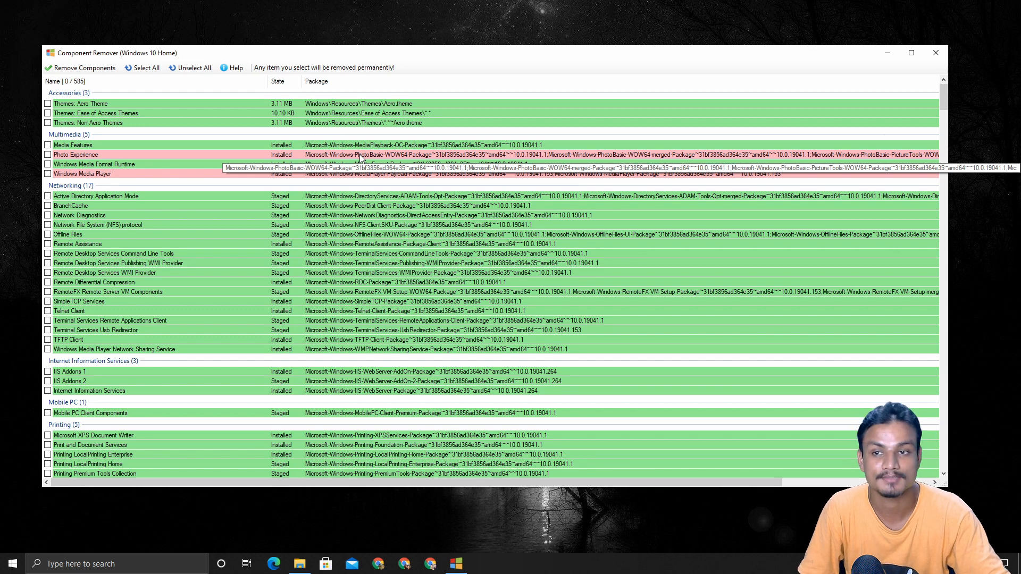
pyautogui.click(48, 174)
pyautogui.click(48, 155)
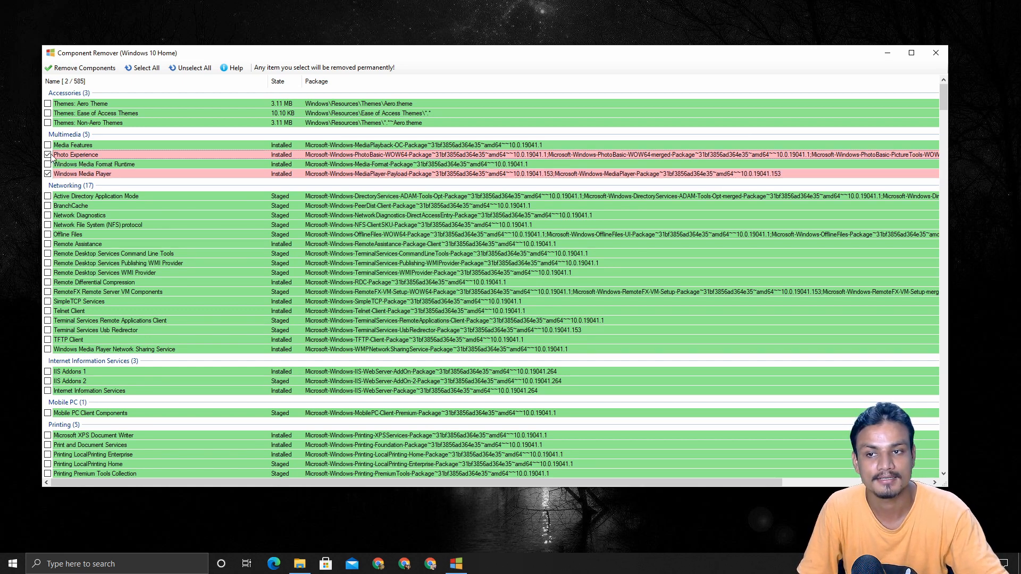
pyautogui.click(47, 174)
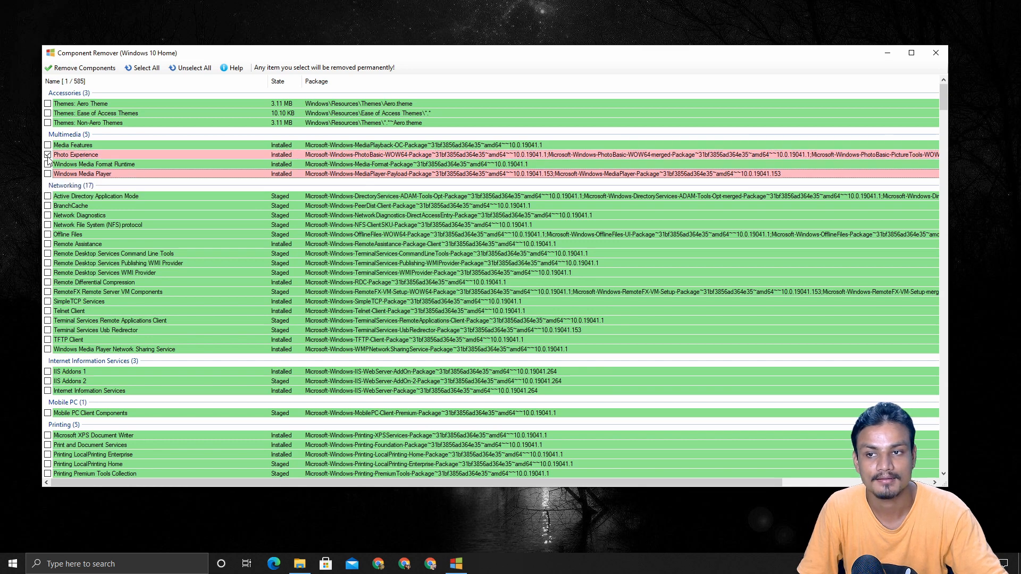
pyautogui.click(48, 154)
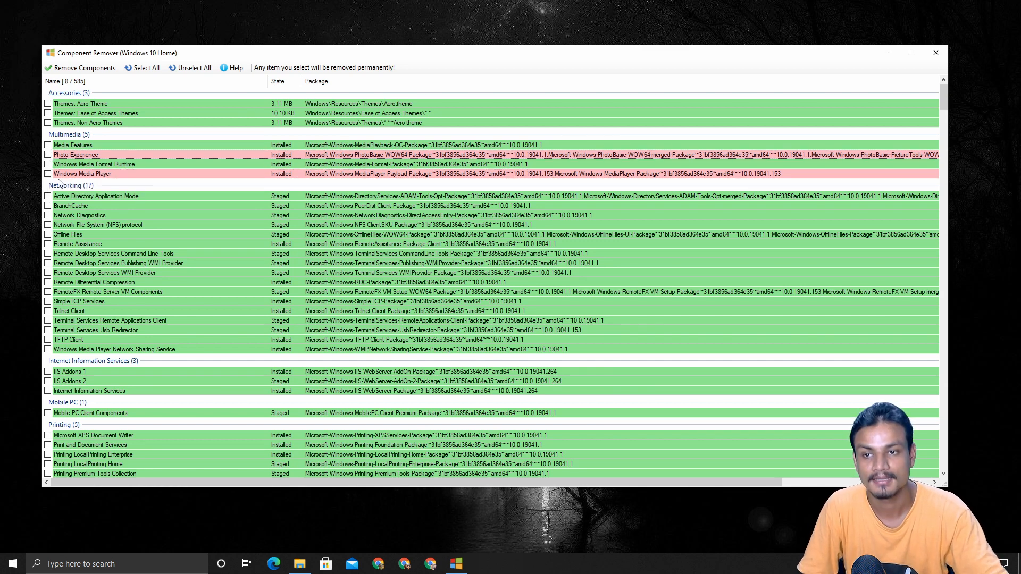
# Examine the removable components by category, from Accessories and Multimedia through Networking, Printing and System
pyautogui.click(48, 196)
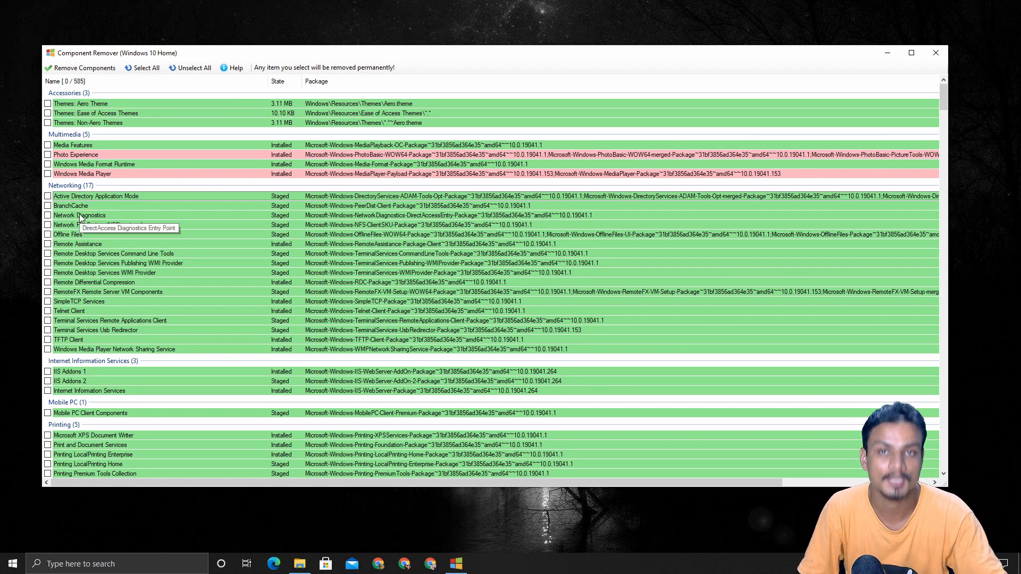
pyautogui.scroll(-4, 133, 265)
pyautogui.scroll(-3, 133, 349)
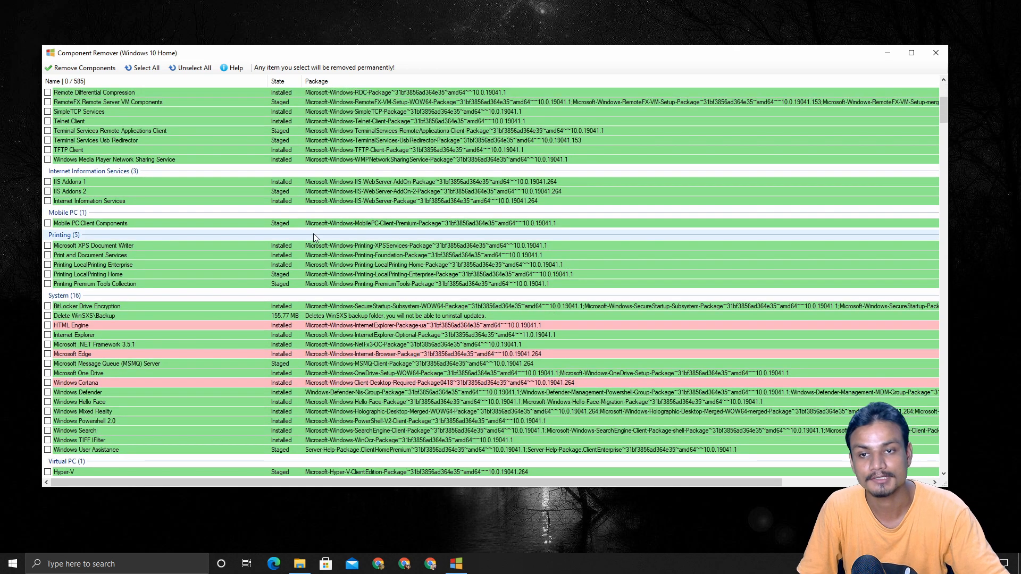
pyautogui.scroll(5, 261, 272)
pyautogui.scroll(2, 261, 274)
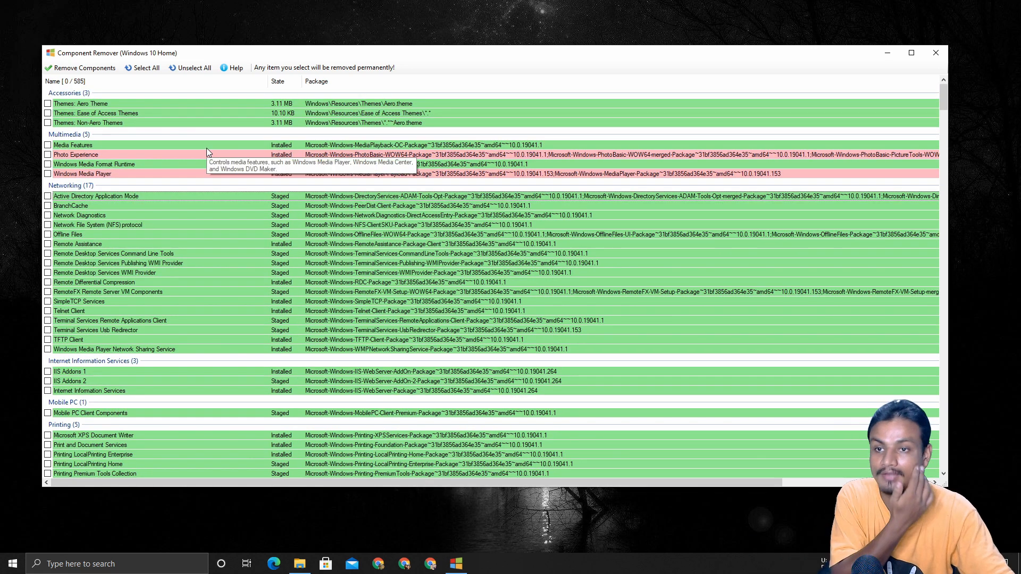
pyautogui.press('super')
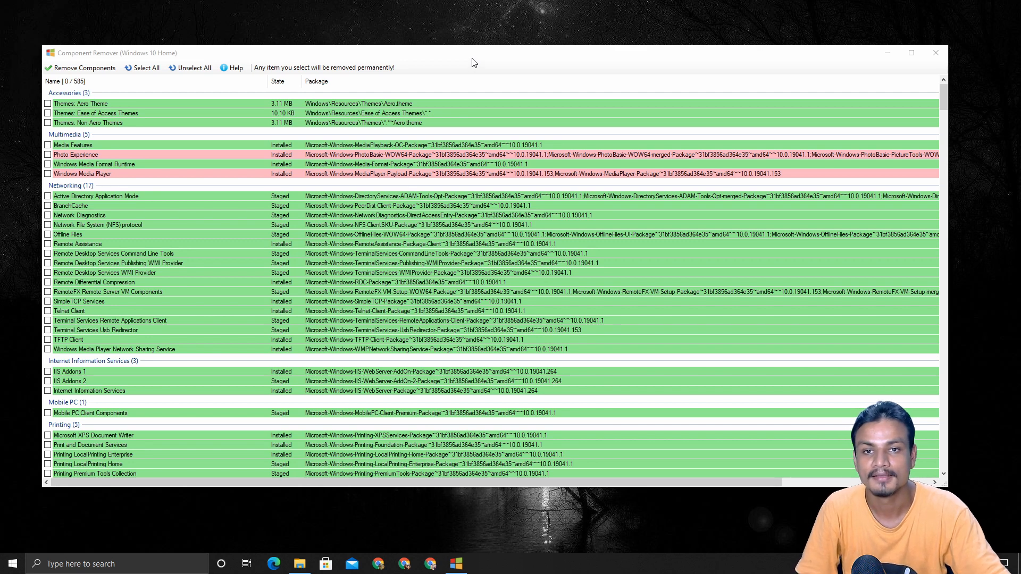
pyautogui.moveTo(470, 59); pyautogui.dragTo(498, 54)
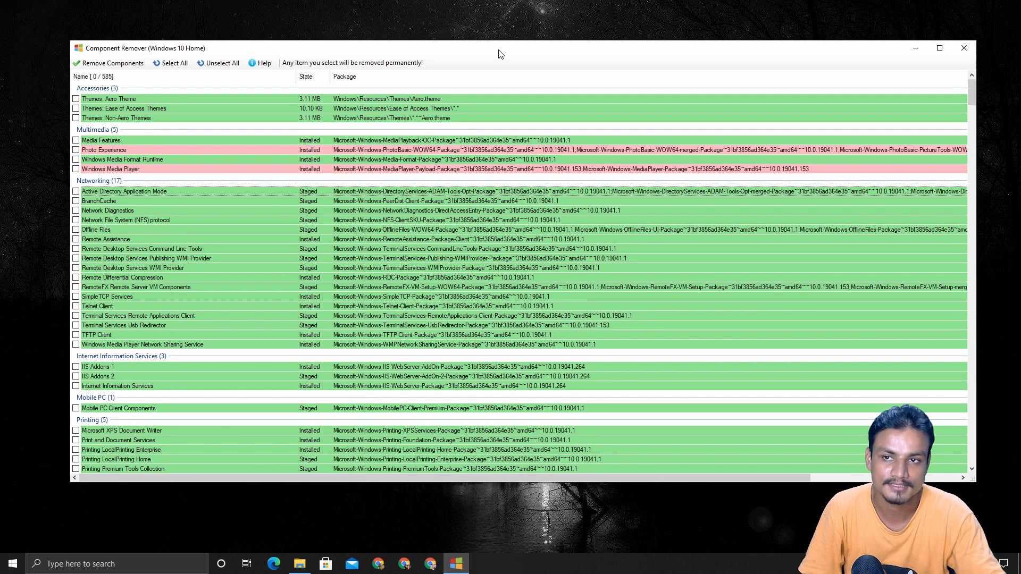
# Try selecting all components for removal, accept the Media Features dependency warning, and clear the whole selection
pyautogui.click(174, 62)
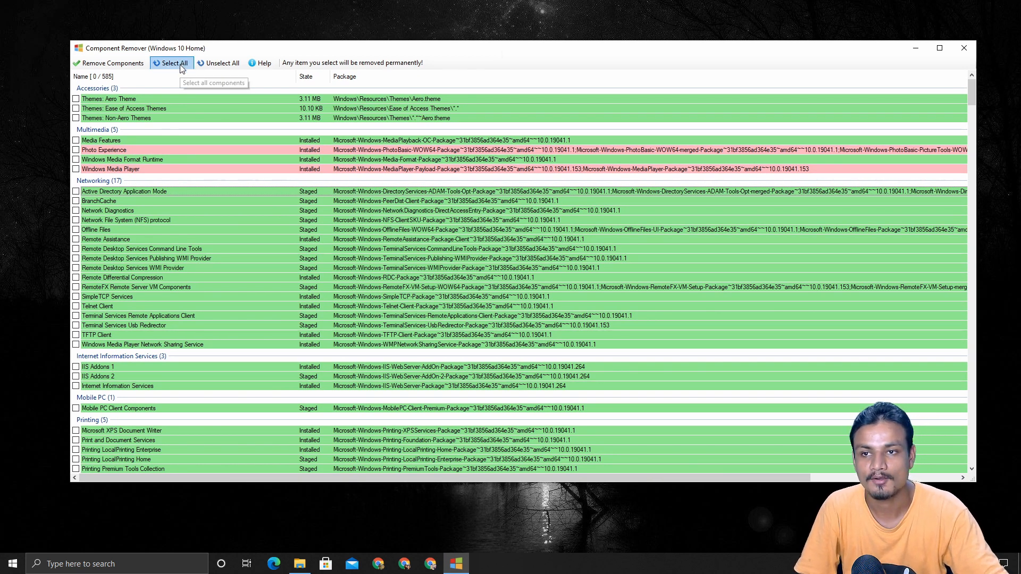
pyautogui.click(552, 338)
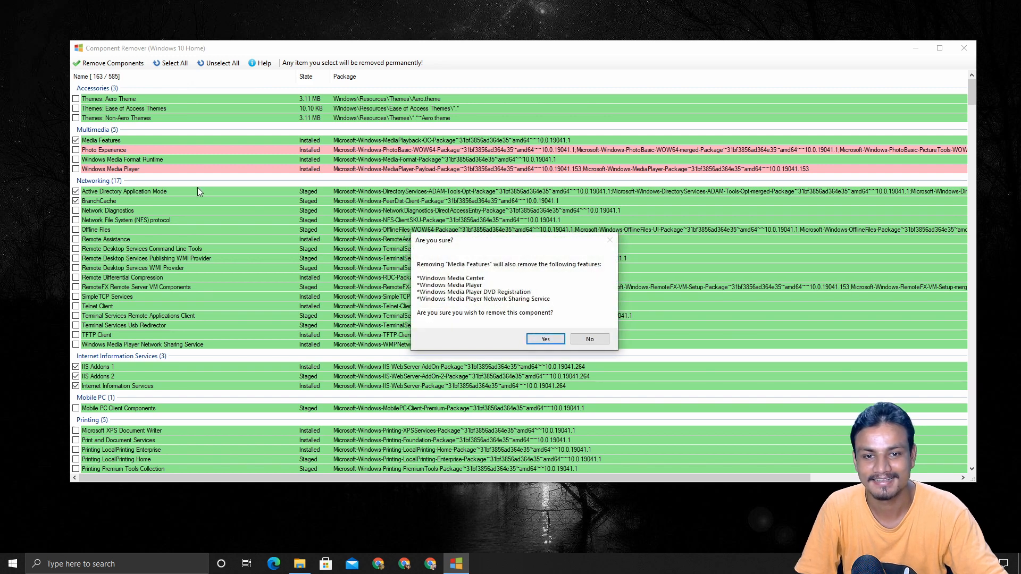
pyautogui.click(532, 335)
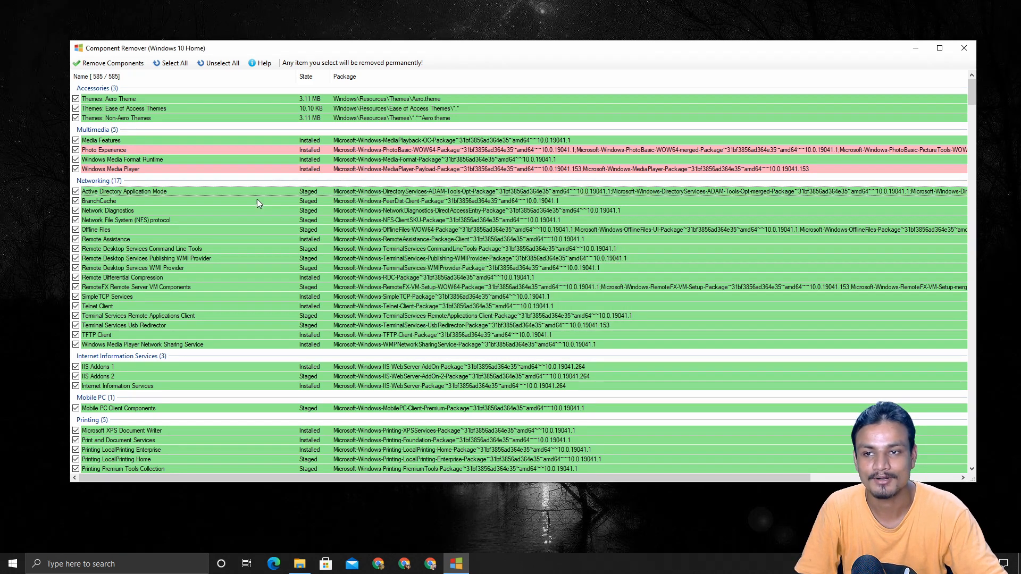
pyautogui.scroll(-20, 274, 250)
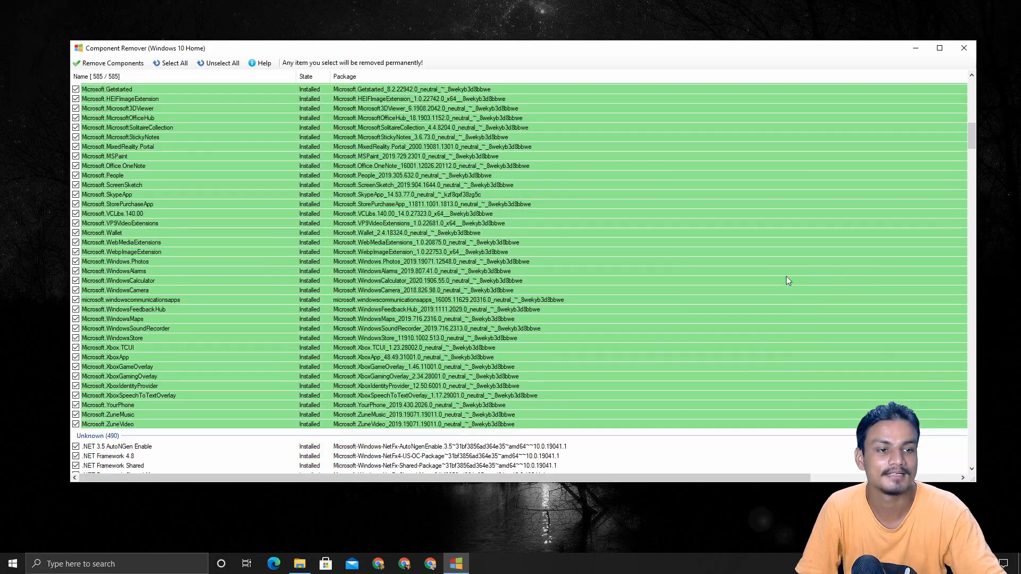
pyautogui.moveTo(972, 138); pyautogui.dragTo(971, 88)
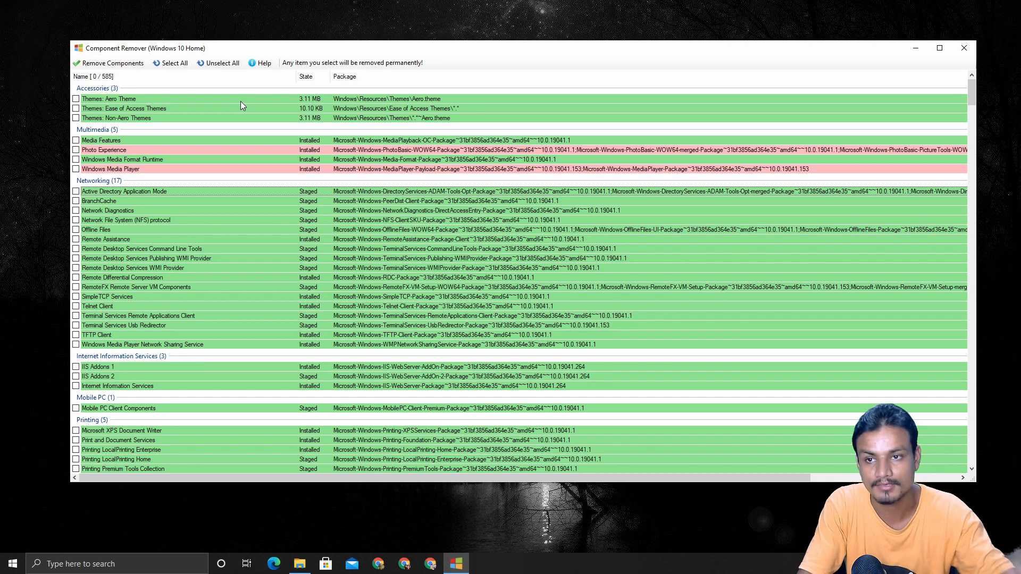
# Try marking Media Features with its dependent features for removal, and clear the Windows Media Player and Media Features marks
pyautogui.click(76, 141)
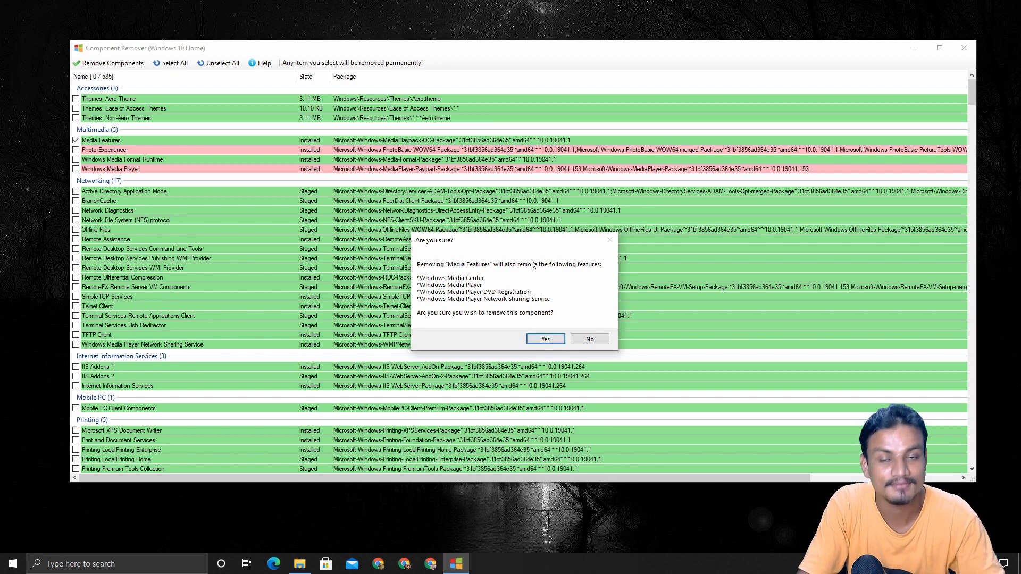
pyautogui.moveTo(500, 247); pyautogui.dragTo(469, 184)
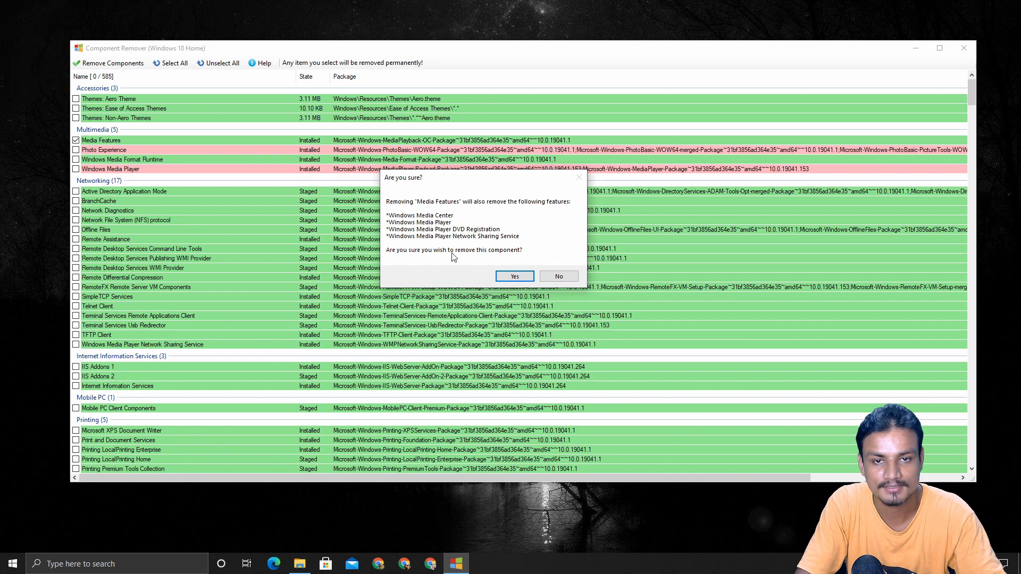
pyautogui.click(541, 57)
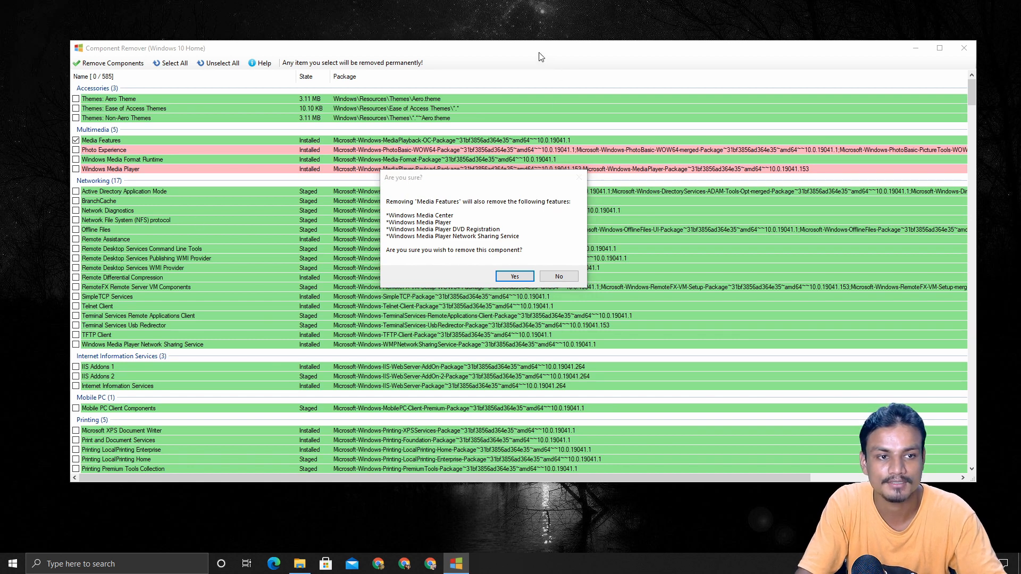
pyautogui.click(514, 277)
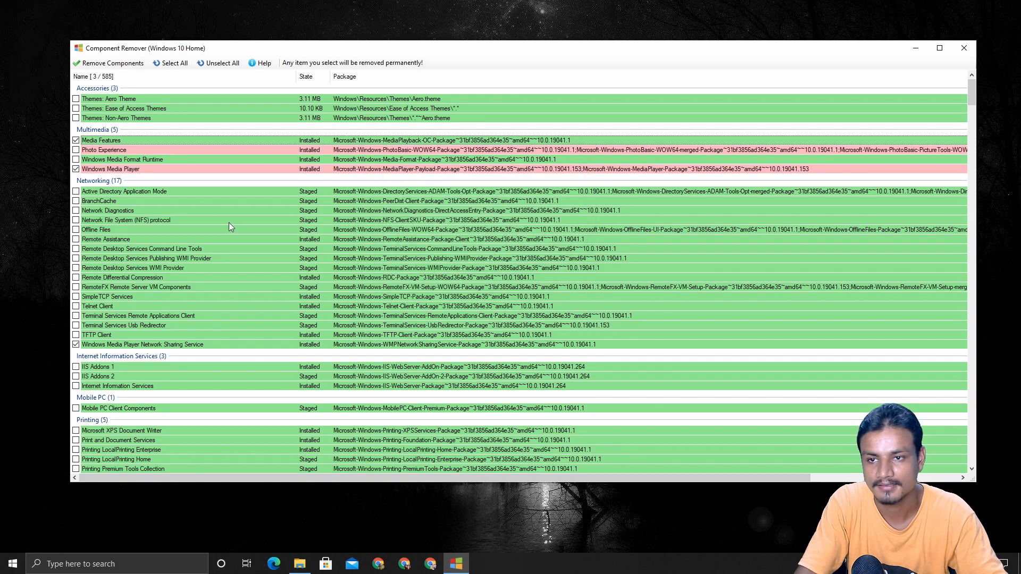
pyautogui.click(76, 169)
pyautogui.click(76, 141)
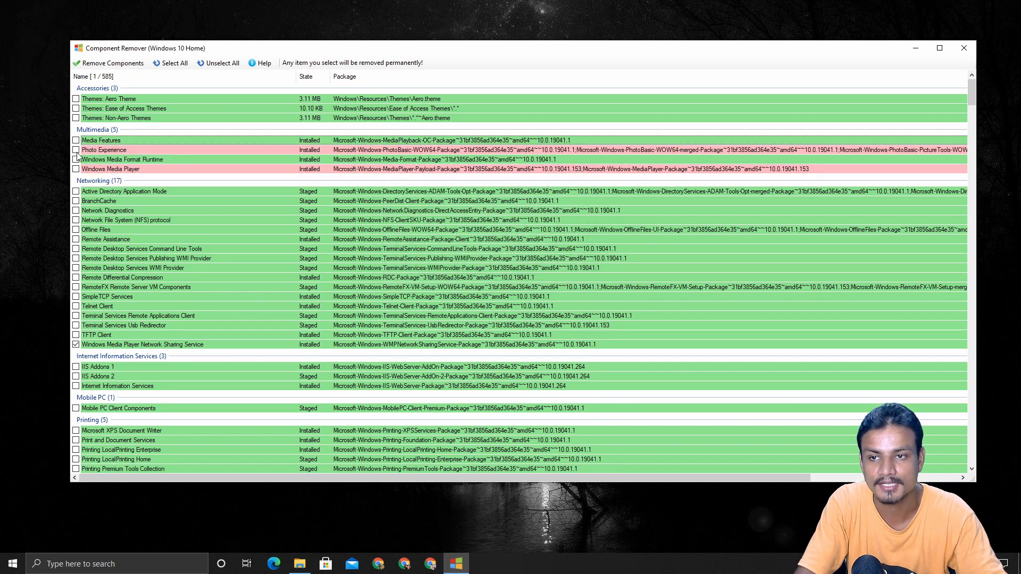
# Mark Photo Experience, Windows Media Format Runtime, Windows Media Player, Media Features with its dependent features, and Themes: Ease of Access Themes for removal
pyautogui.click(76, 150)
pyautogui.click(76, 159)
pyautogui.click(77, 169)
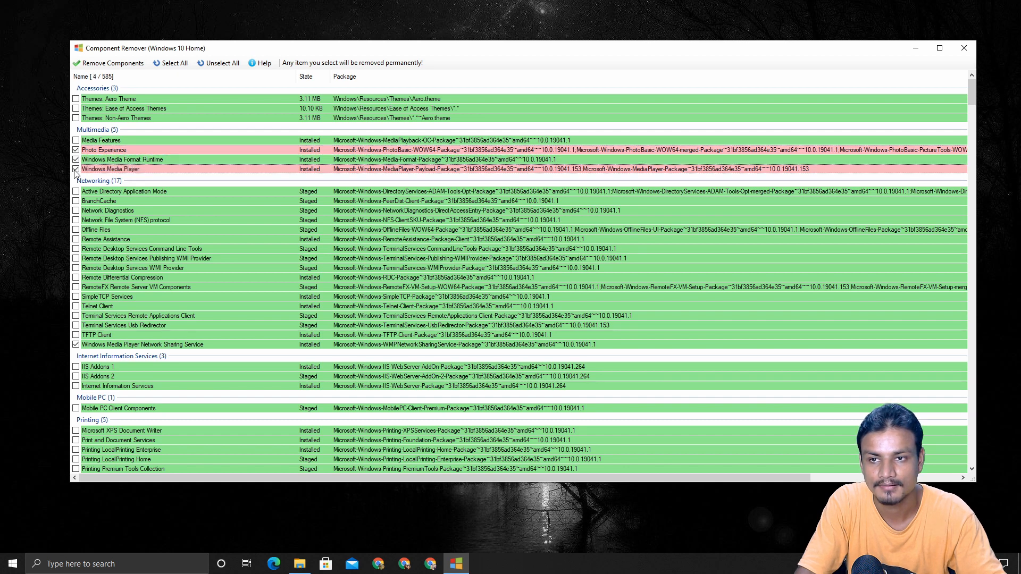
pyautogui.click(80, 141)
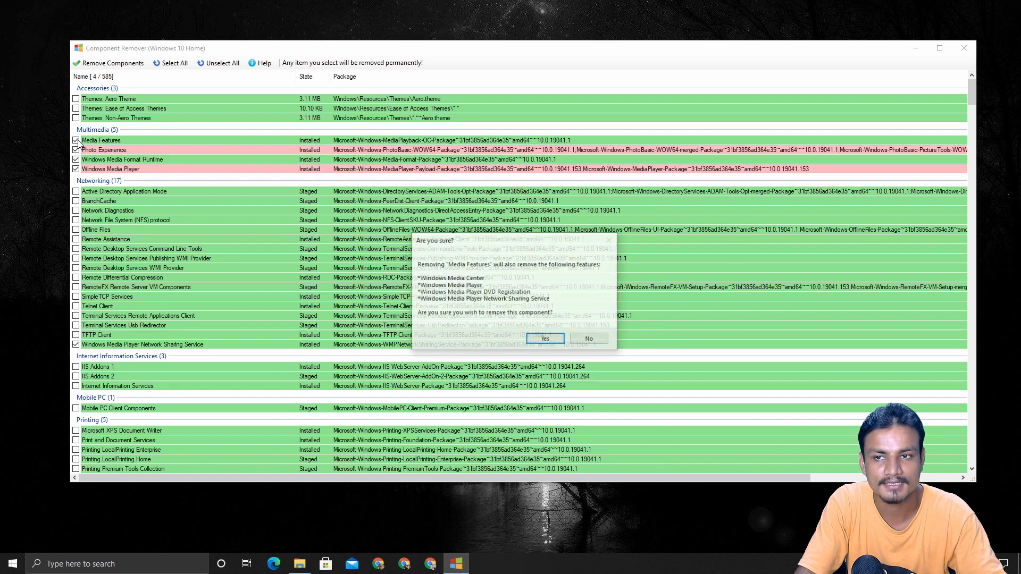
pyautogui.click(554, 339)
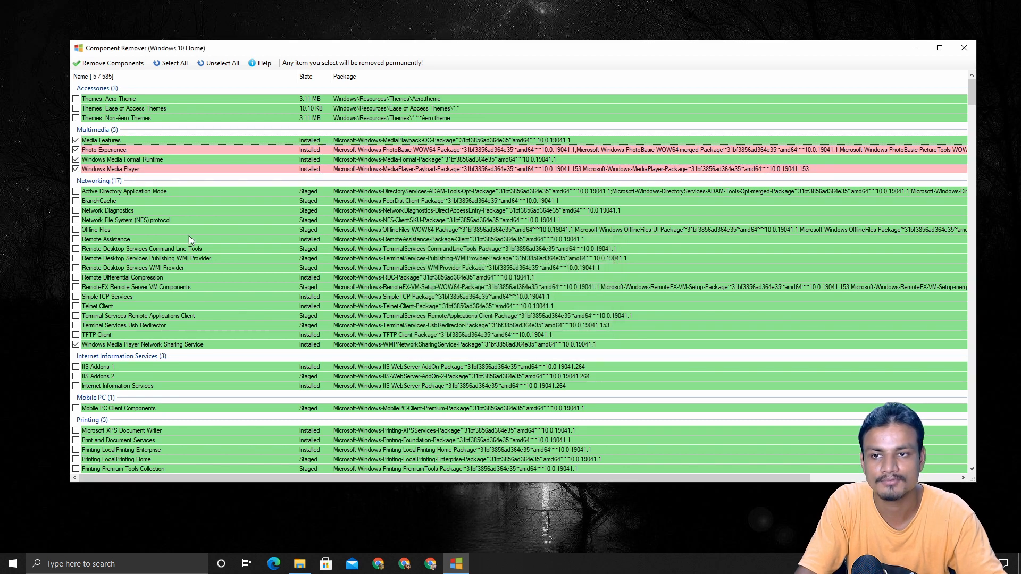
pyautogui.click(76, 109)
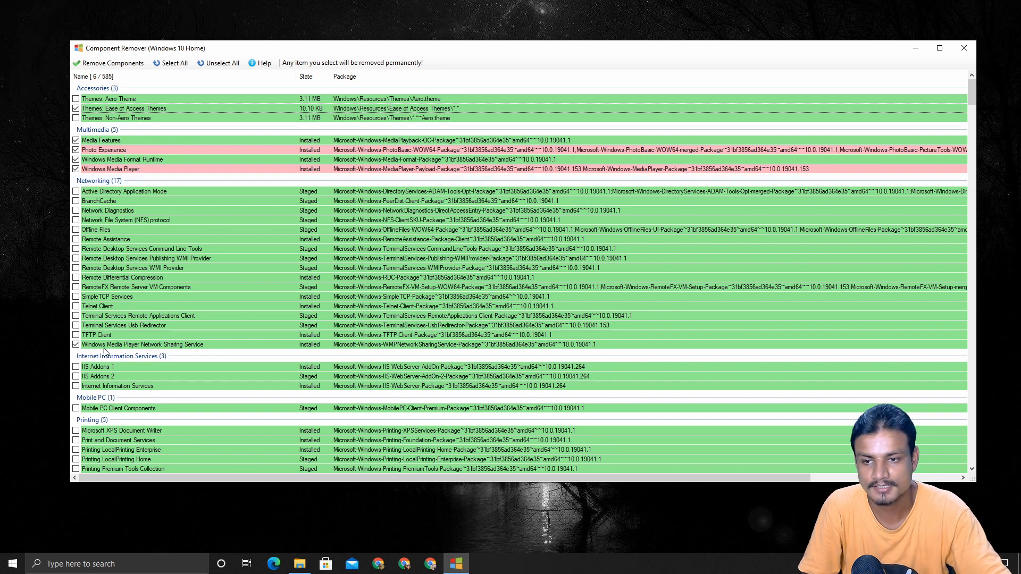
# Mark all five Printing components for removal, from Microsoft XPS Document Writer through Printing Premium Tools Collection
pyautogui.scroll(-2, 107, 356)
pyautogui.scroll(-1, 99, 324)
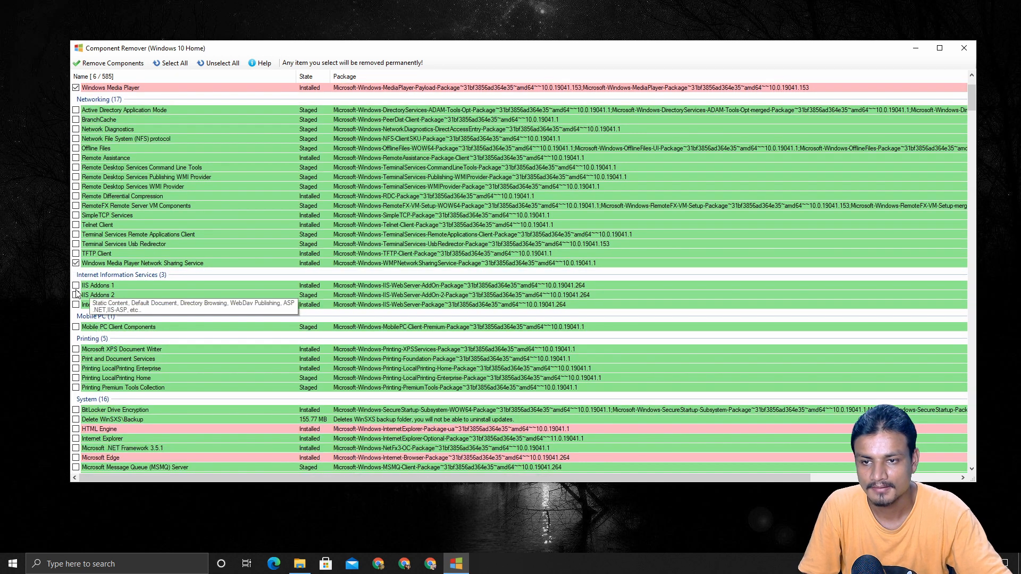
pyautogui.scroll(-1, 90, 293)
pyautogui.scroll(-2, 77, 308)
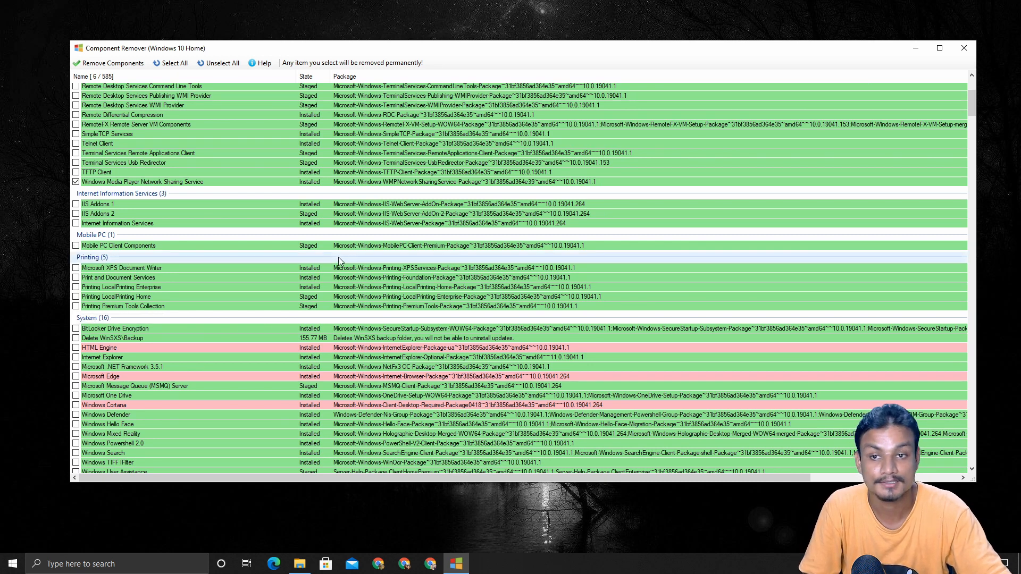
pyautogui.scroll(-2, 201, 255)
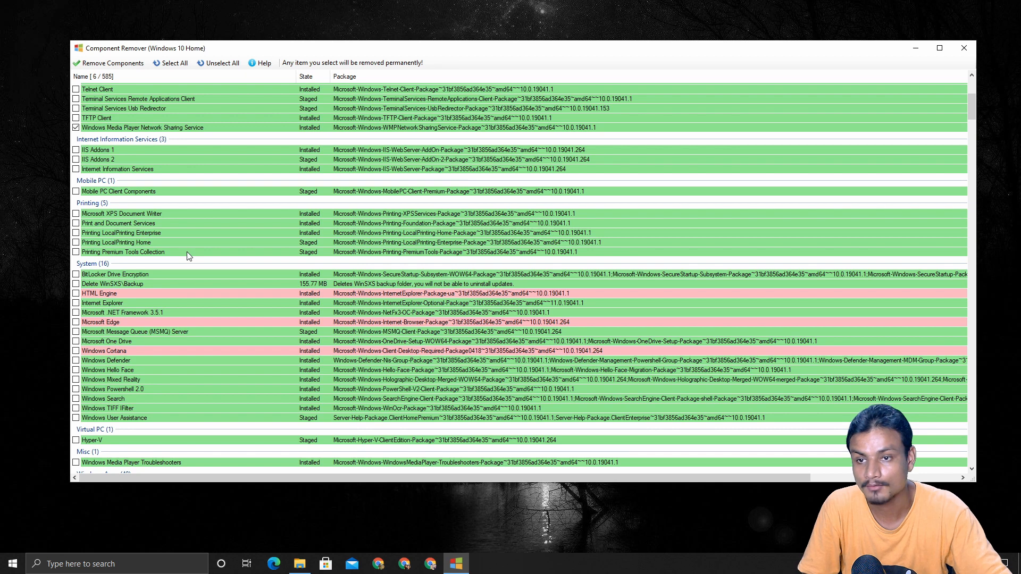
pyautogui.click(76, 214)
pyautogui.click(76, 224)
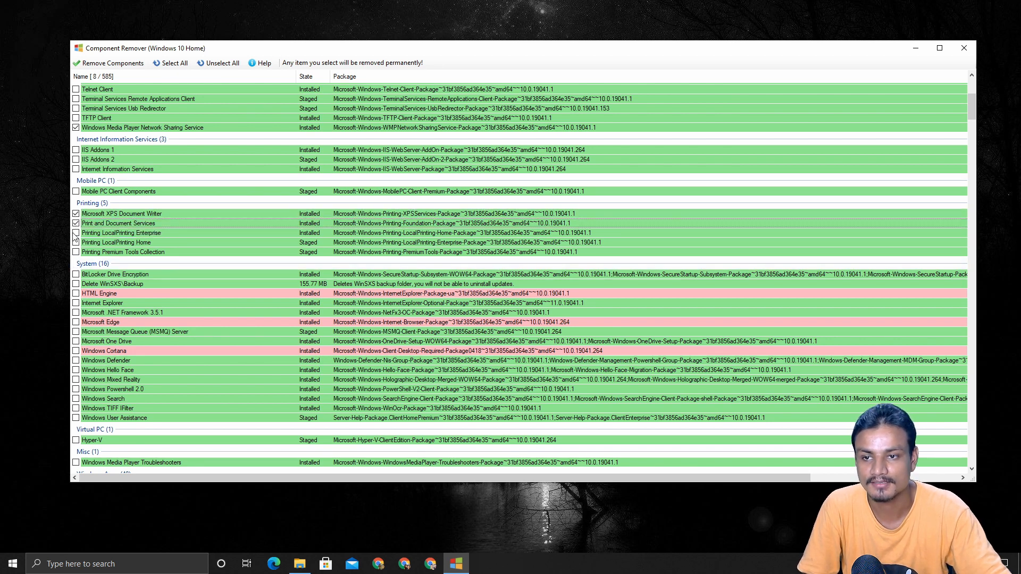
pyautogui.click(76, 234)
pyautogui.click(76, 243)
pyautogui.click(76, 252)
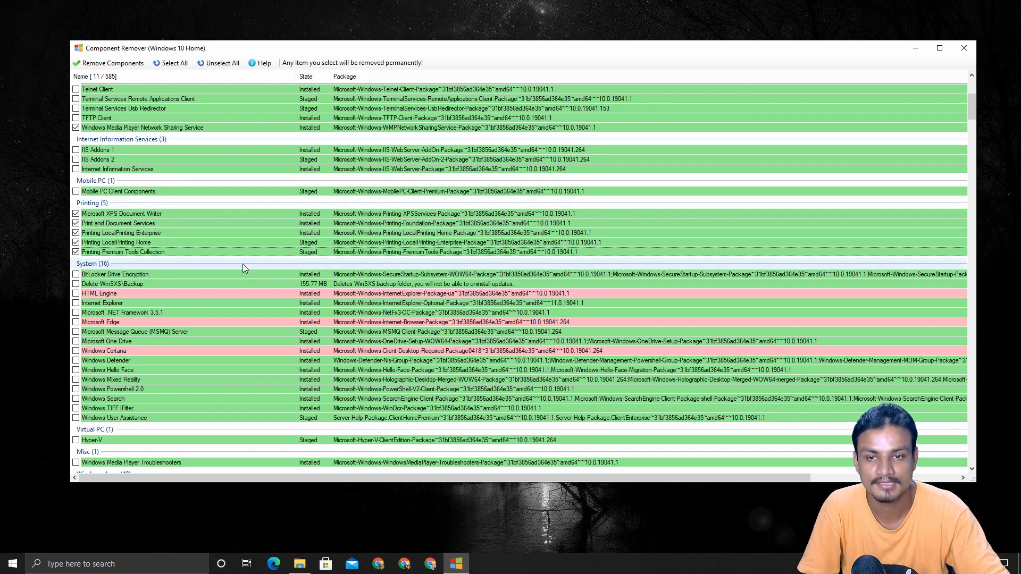
pyautogui.scroll(-3, 164, 244)
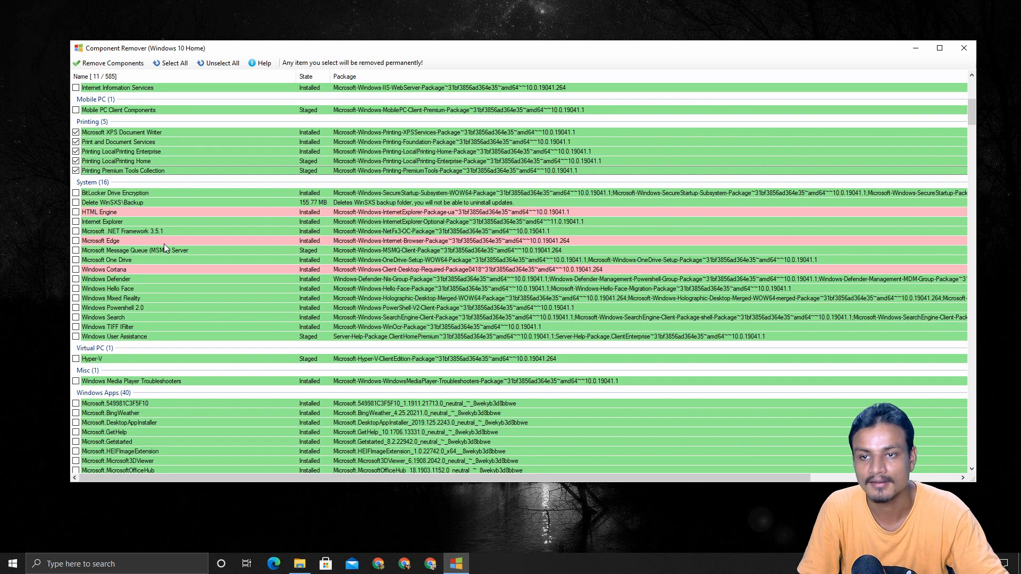
# Mark BitLocker Drive Encryption, Delete WinSXS\Backup and Internet Explorer for removal, leaving Microsoft .NET Framework 3.5.1 unmarked
pyautogui.click(75, 193)
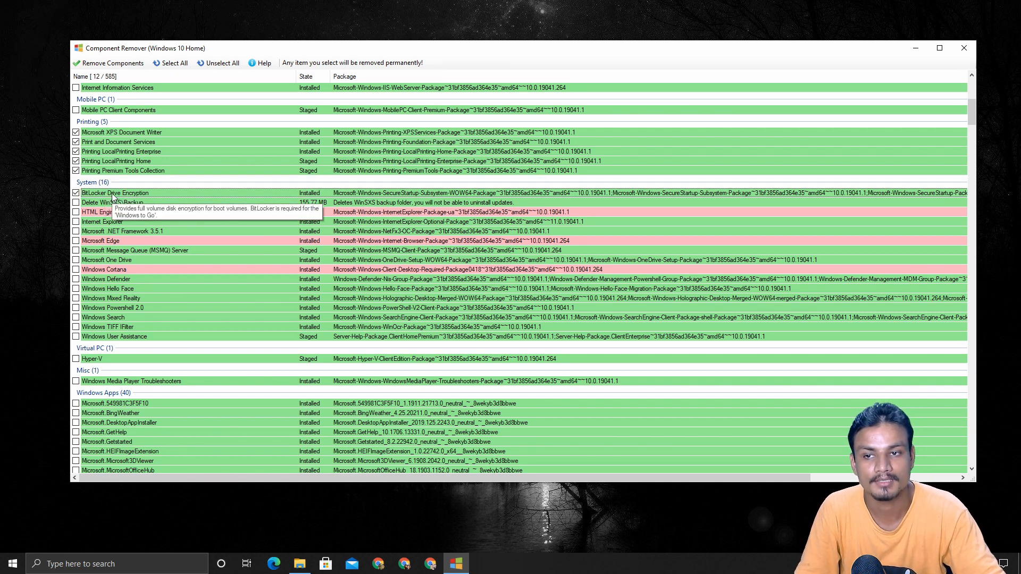
pyautogui.click(76, 203)
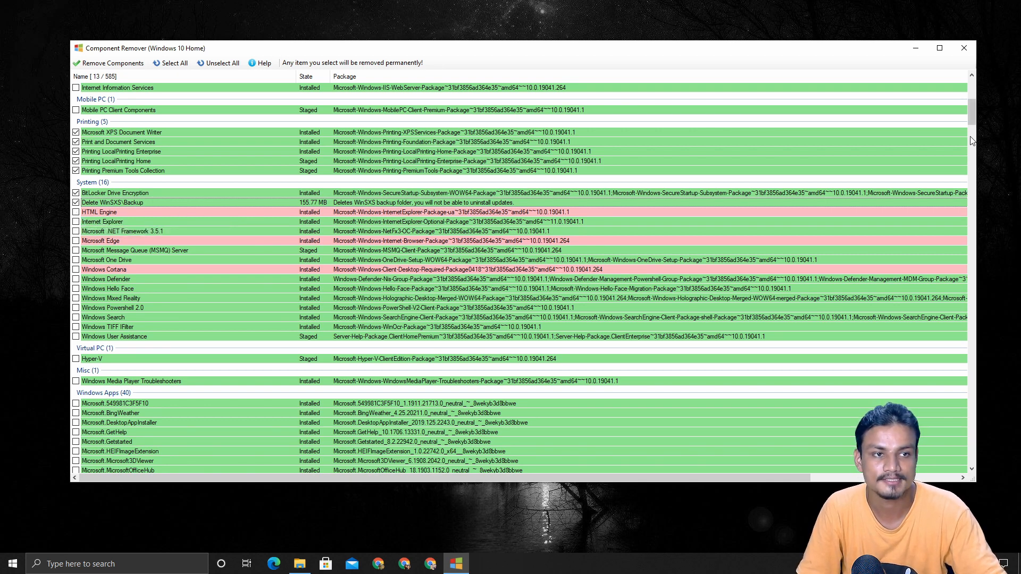
pyautogui.moveTo(970, 113)
pyautogui.mouseDown()
pyautogui.moveTo(971, 95)
pyautogui.moveTo(969, 125)
pyautogui.moveTo(970, 114)
pyautogui.mouseUp()
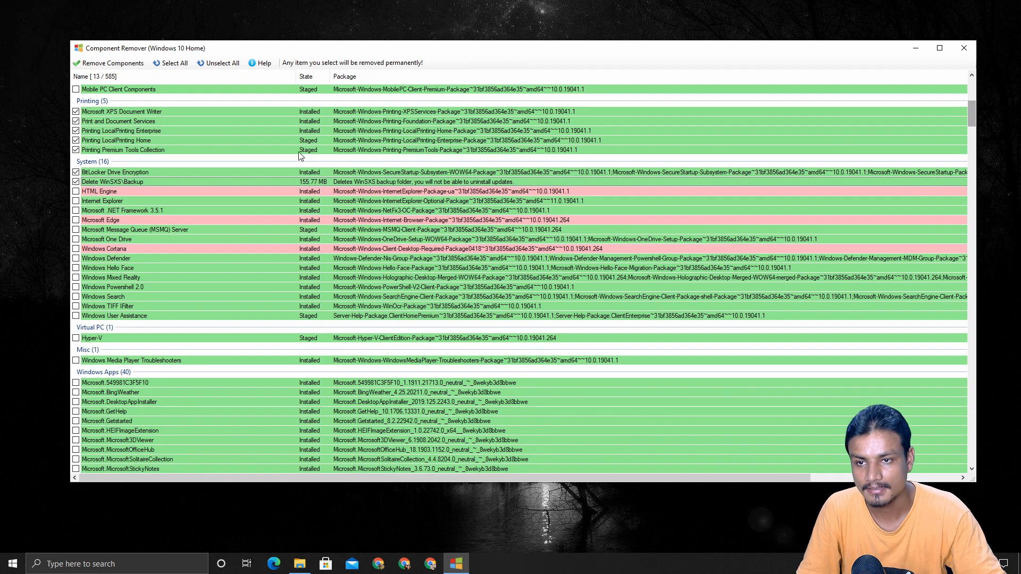
pyautogui.click(75, 201)
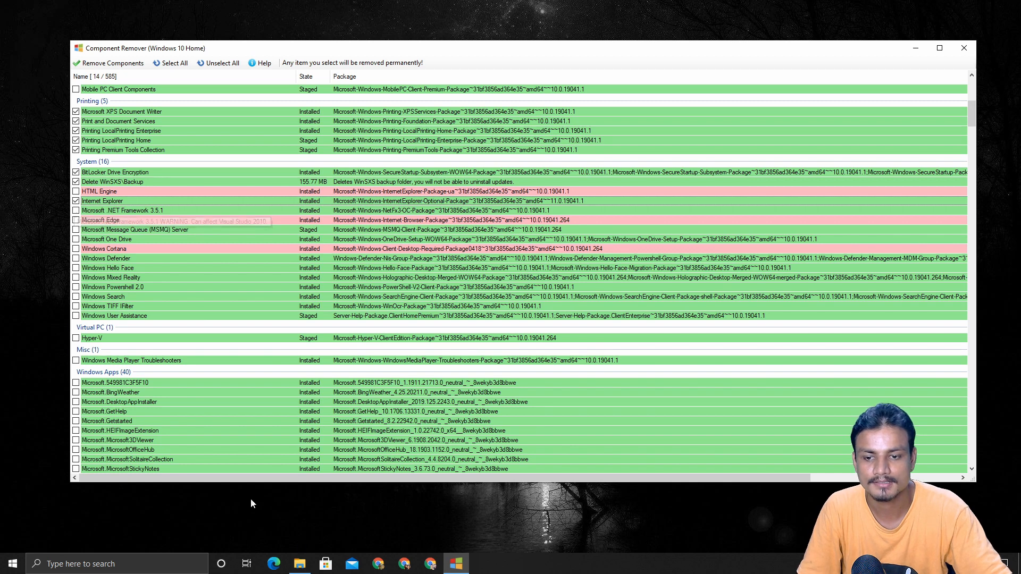
pyautogui.click(75, 210)
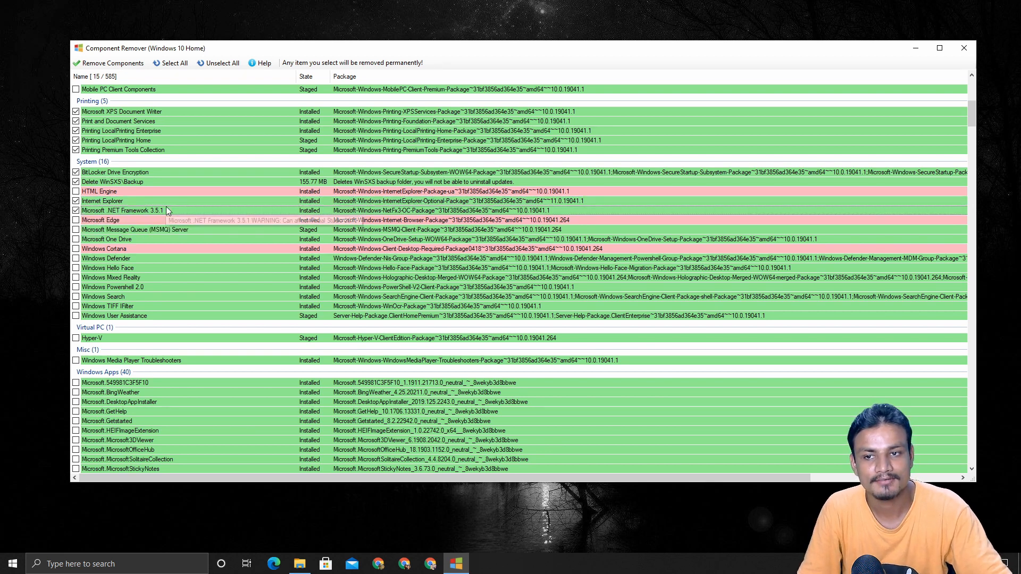
pyautogui.click(76, 211)
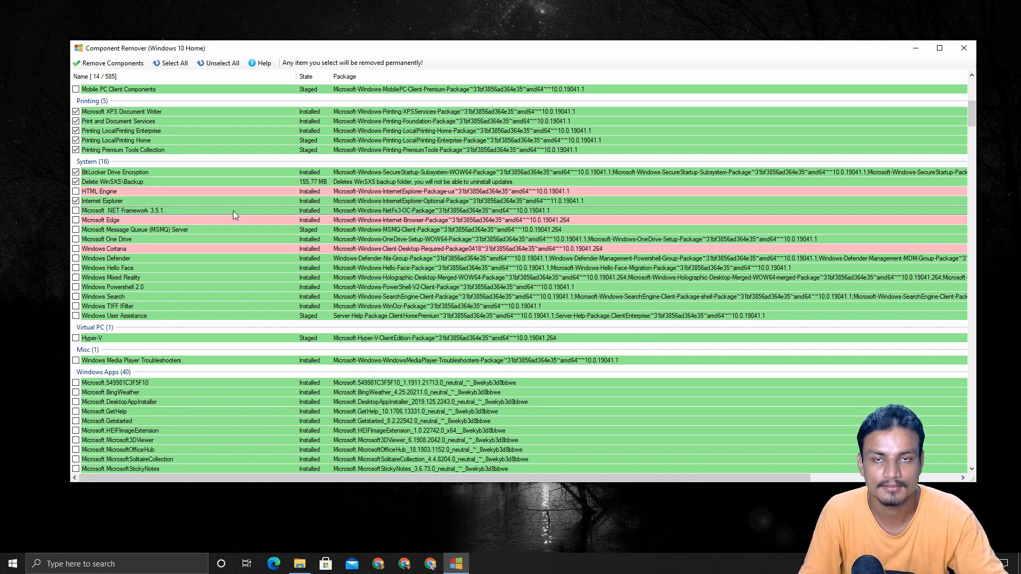
# Mark Microsoft Message Queue (MSMQ) Server, Microsoft One Drive and Windows Defender in the System group for removal
pyautogui.click(76, 230)
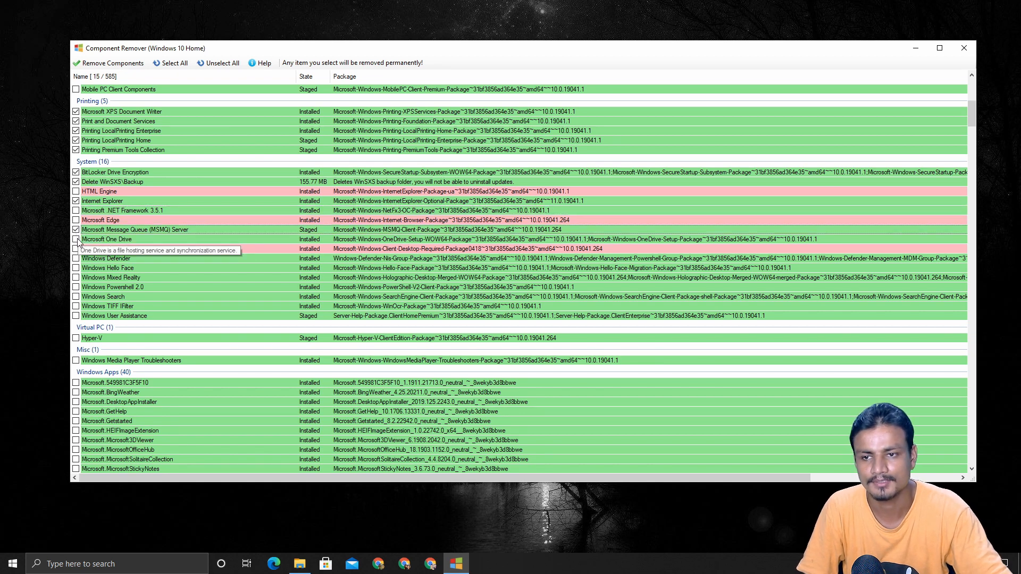
pyautogui.click(76, 240)
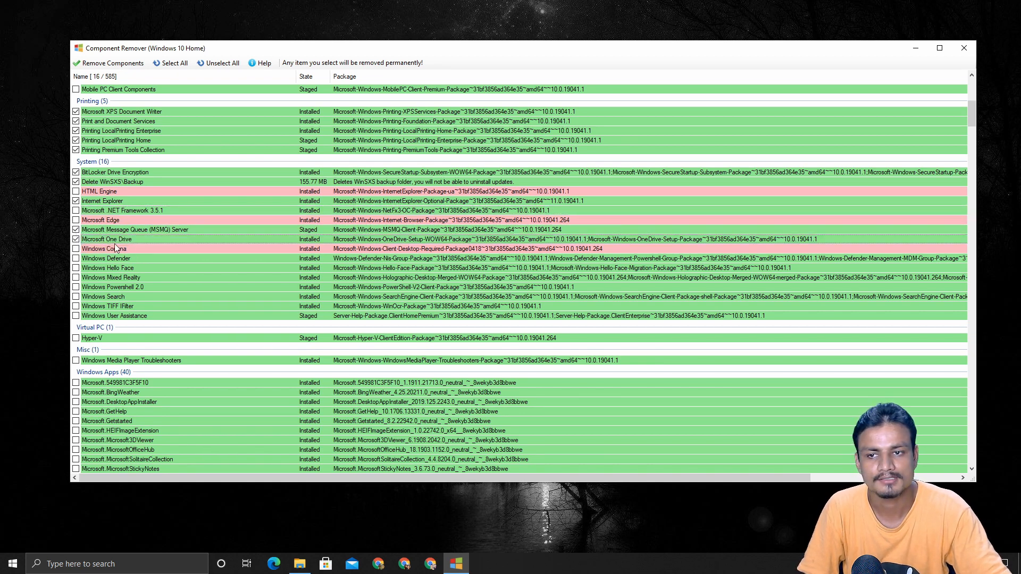
pyautogui.click(76, 259)
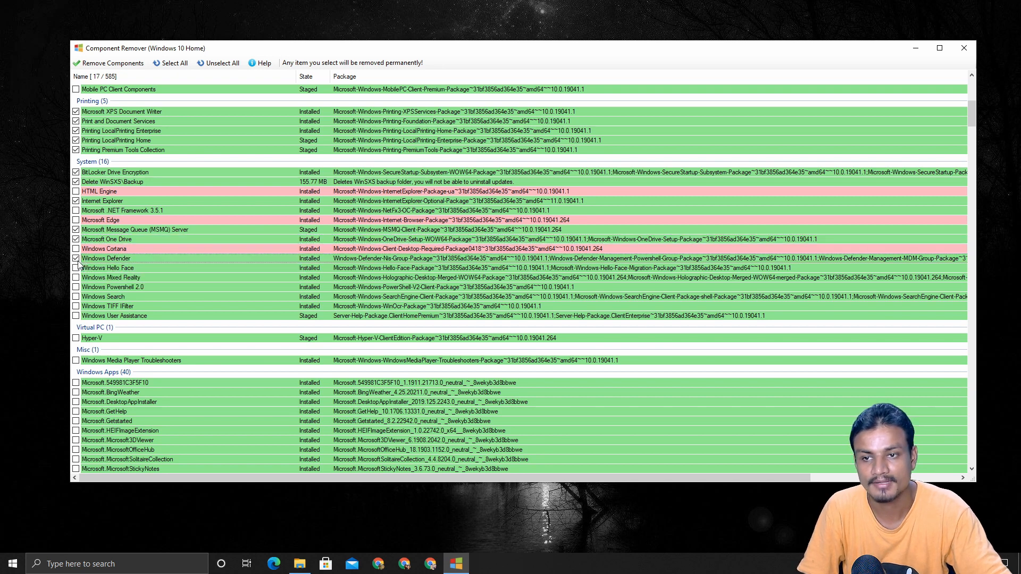
pyautogui.click(76, 259)
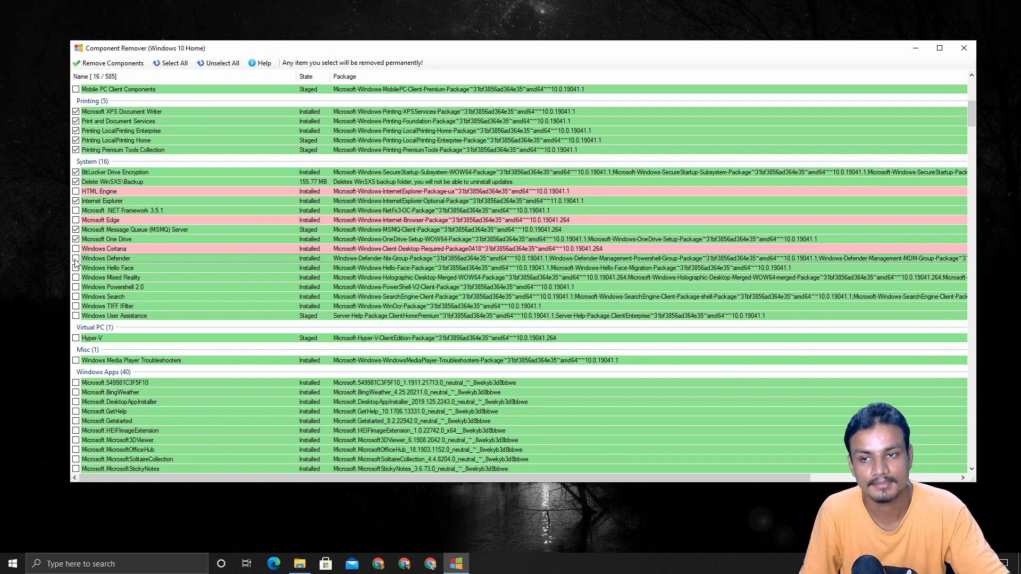
pyautogui.click(76, 258)
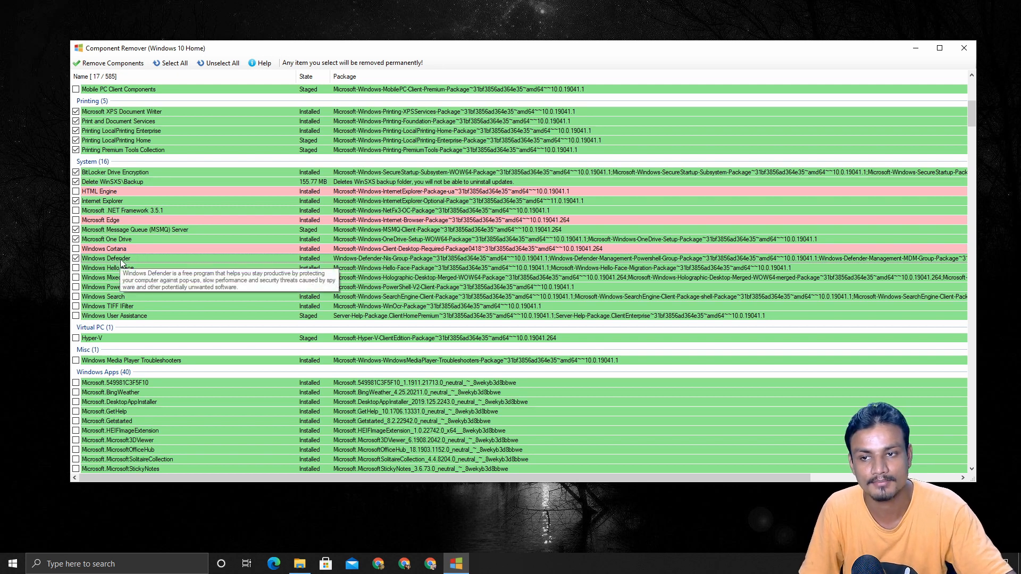
pyautogui.click(76, 259)
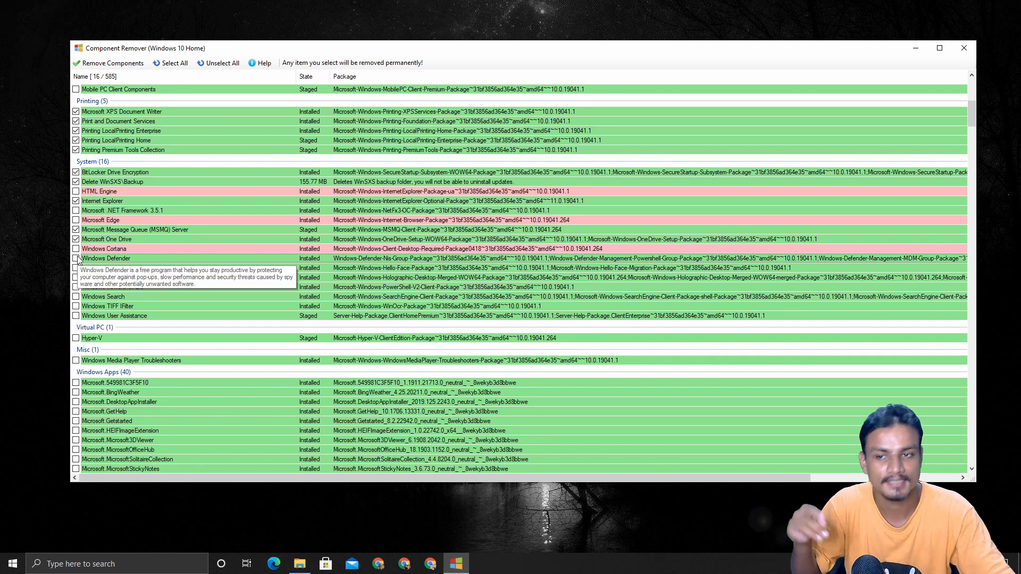
pyautogui.click(77, 259)
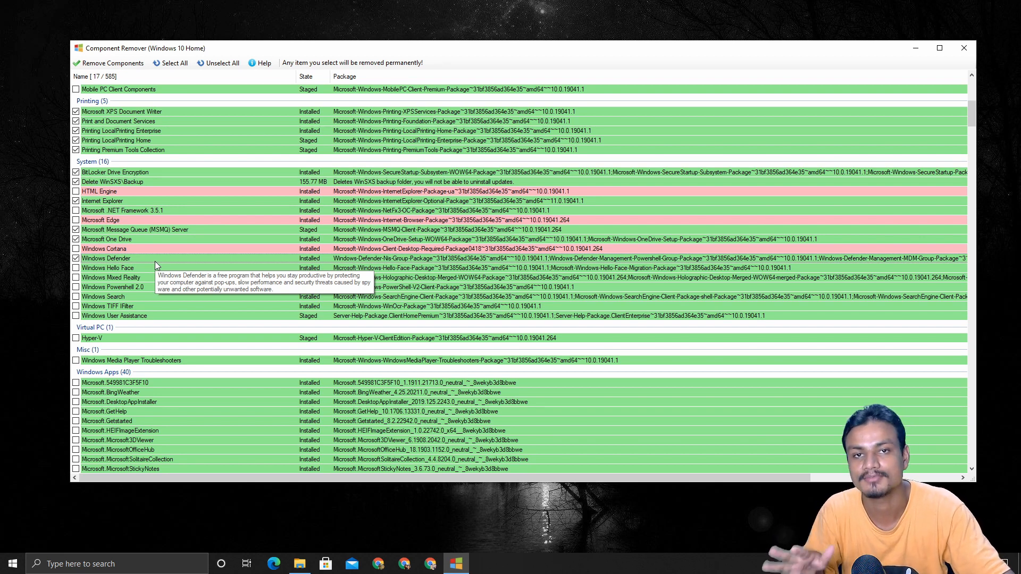
# Mark Windows Hello Face, Windows Mixed Reality and Windows Powershell 2.0 for removal
pyautogui.click(76, 269)
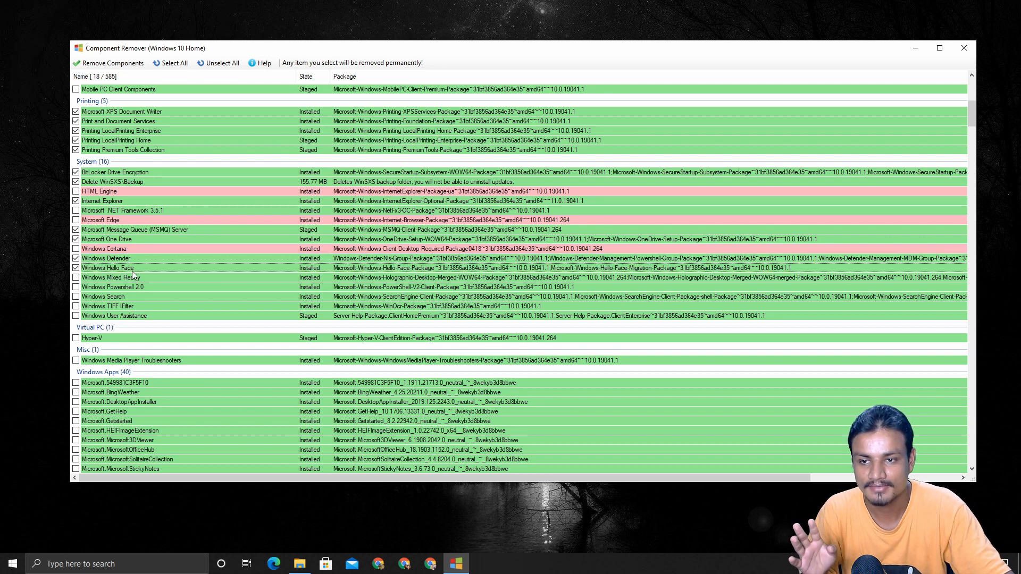
pyautogui.click(77, 278)
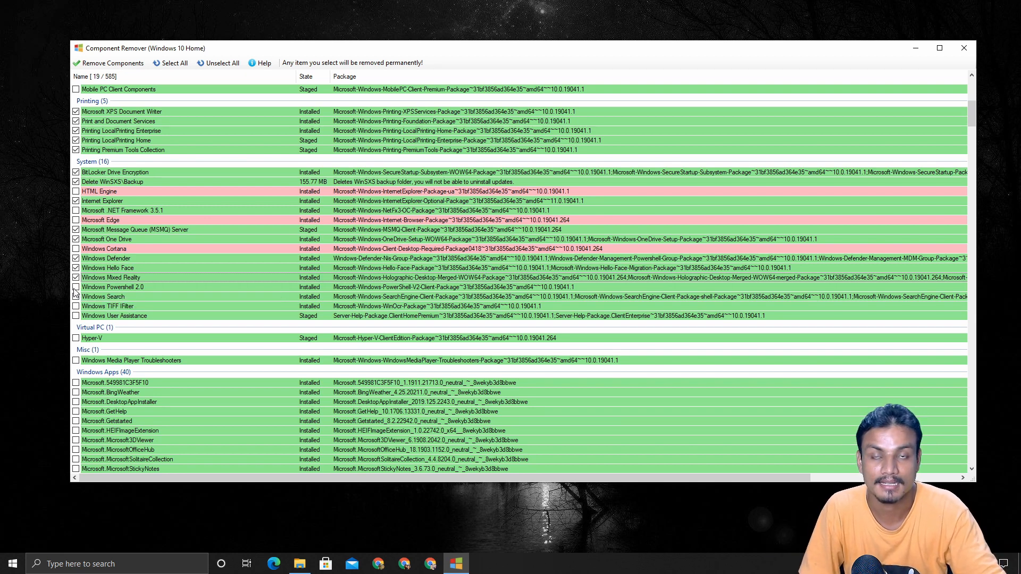
pyautogui.click(76, 288)
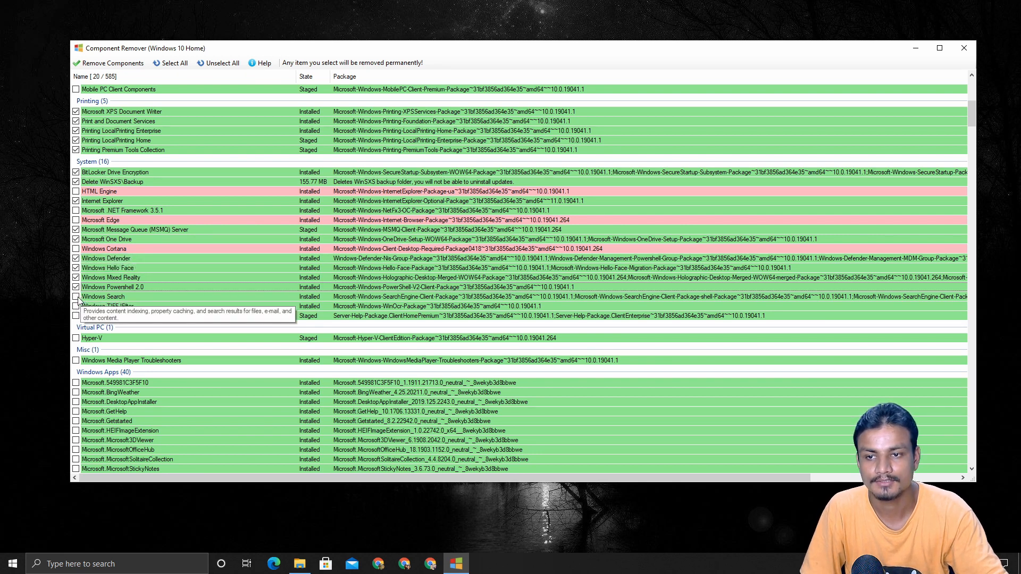
pyautogui.click(117, 564)
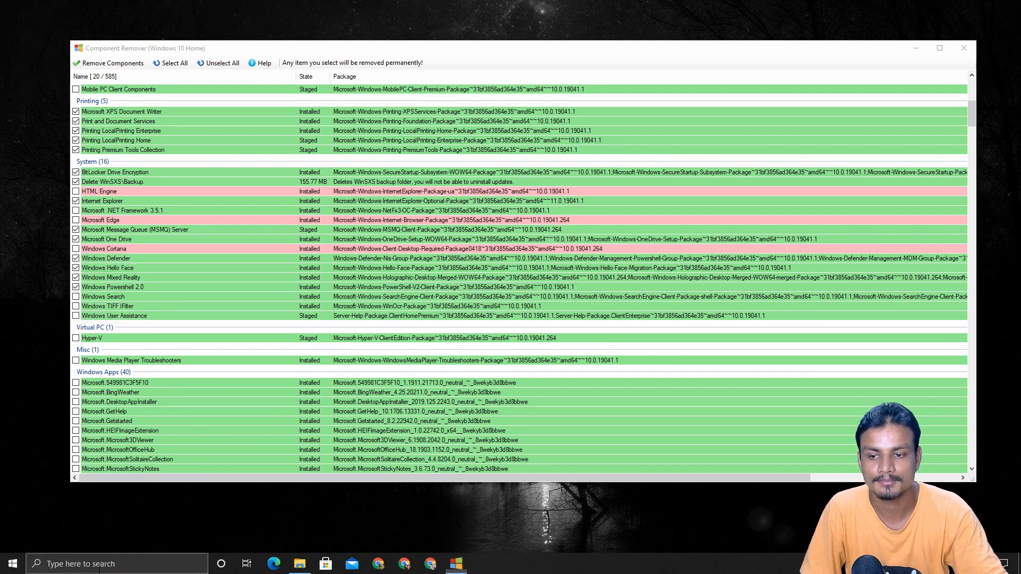
pyautogui.click(487, 517)
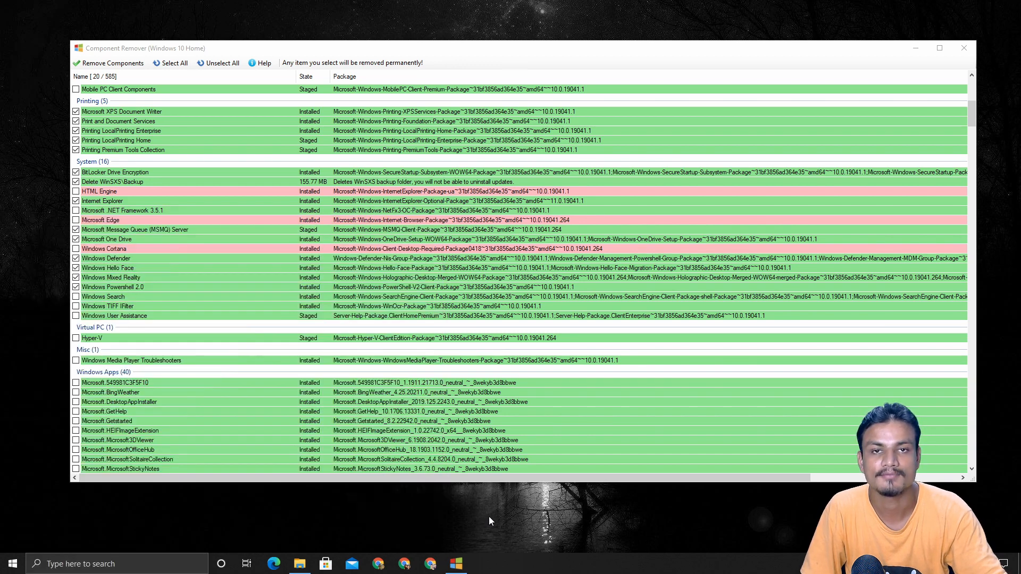
# Mark Windows User Assistance, Hyper-V and Windows Media Player Troubleshooters for removal, leaving Windows TIFF IFilter unmarked
pyautogui.click(77, 315)
pyautogui.click(76, 307)
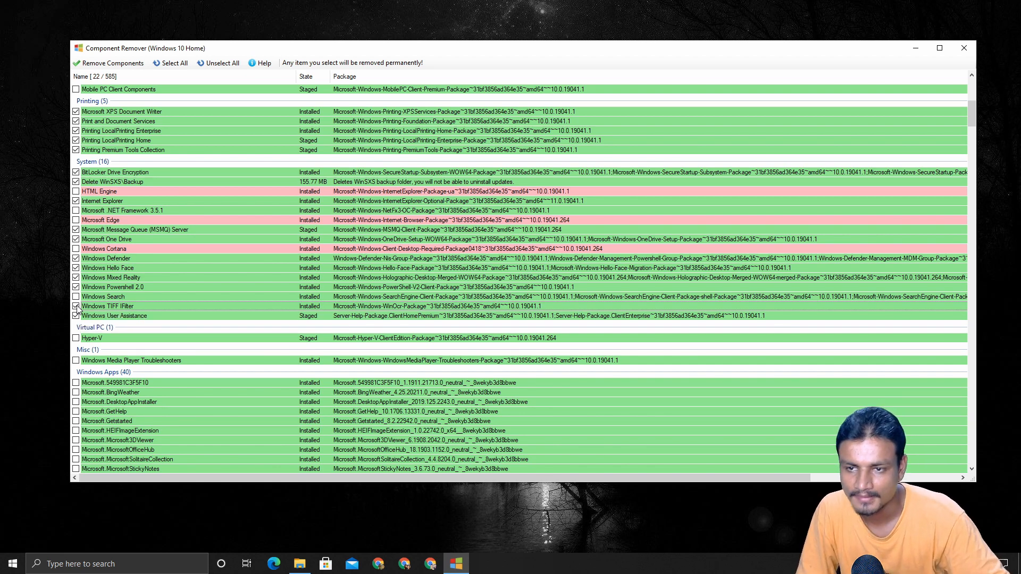
pyautogui.click(76, 307)
pyautogui.scroll(-2, 80, 319)
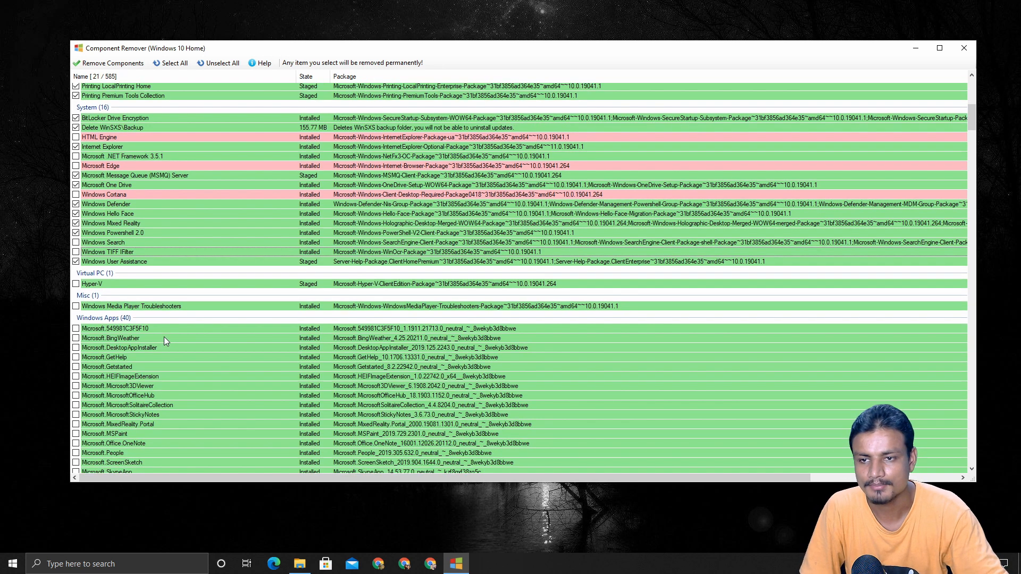
pyautogui.click(76, 284)
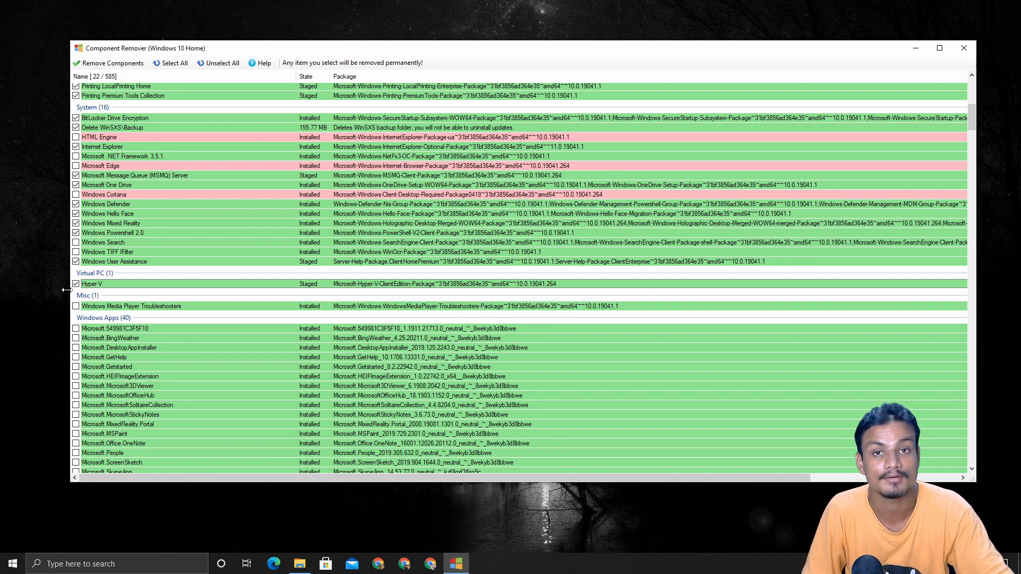
pyautogui.scroll(-1, 77, 309)
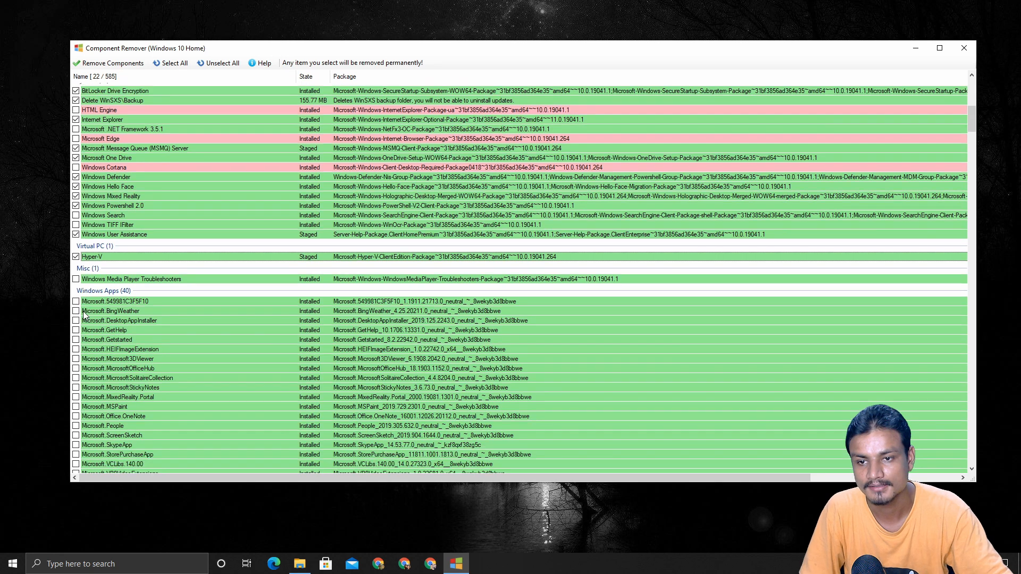
pyautogui.click(76, 281)
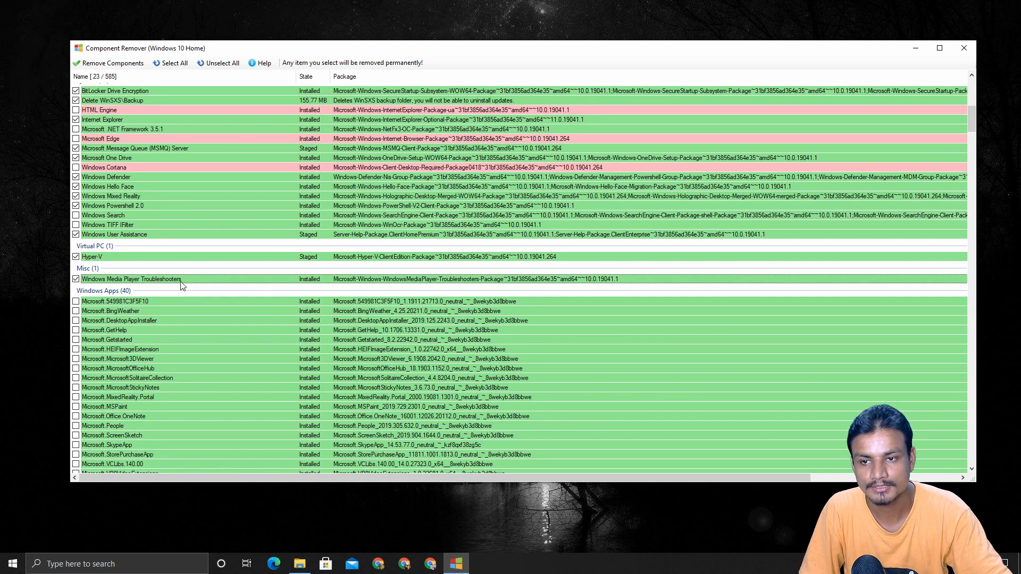
pyautogui.scroll(4, 184, 222)
pyautogui.scroll(-4, 133, 282)
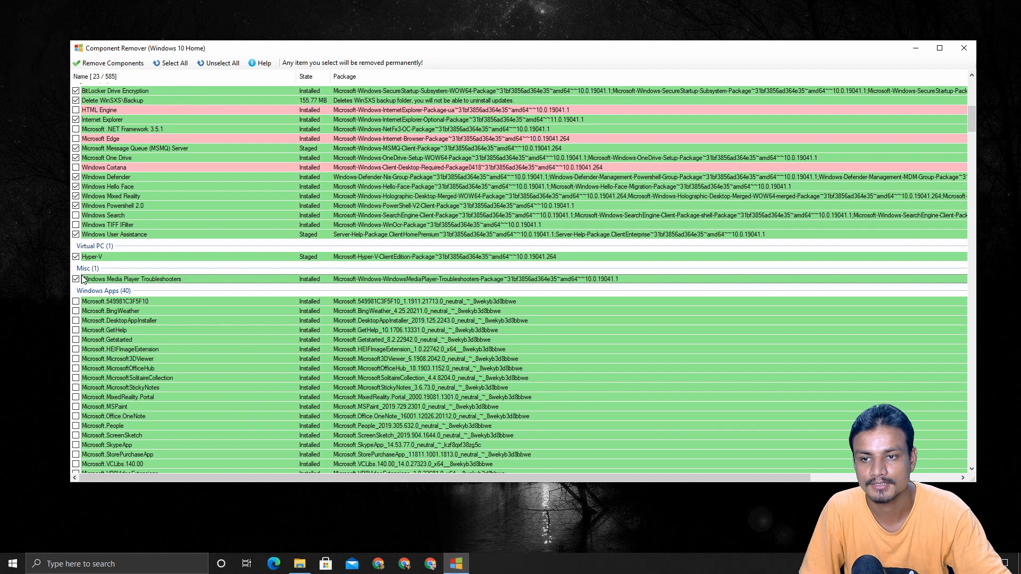
# Mark the Windows apps BingWeather, GetHelp, Getstarted, Microsoft3DViewer, MicrosoftOfficeHub and MicrosoftSolitaireCollection for removal
pyautogui.scroll(-2, 85, 305)
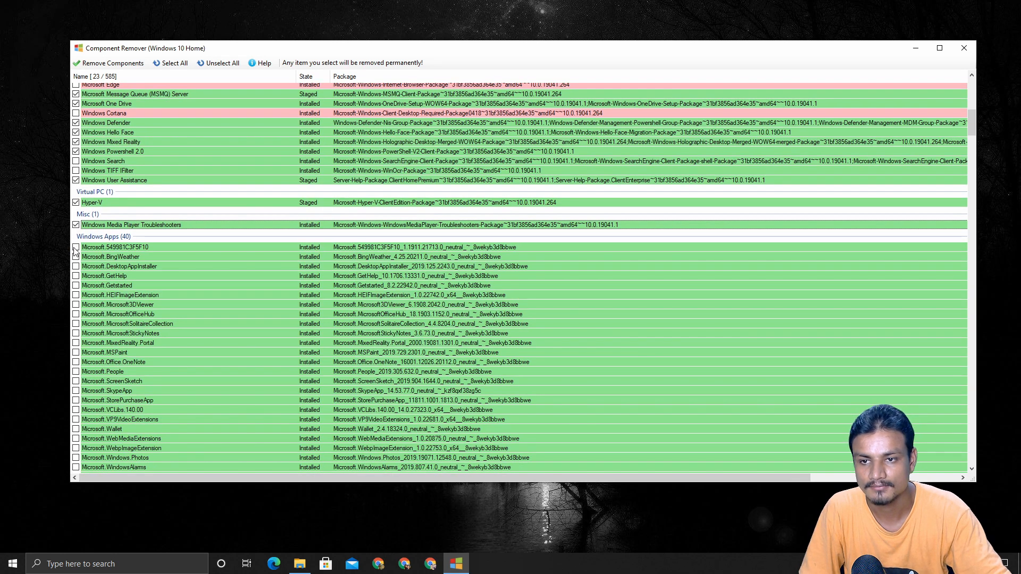
pyautogui.scroll(-1, 84, 253)
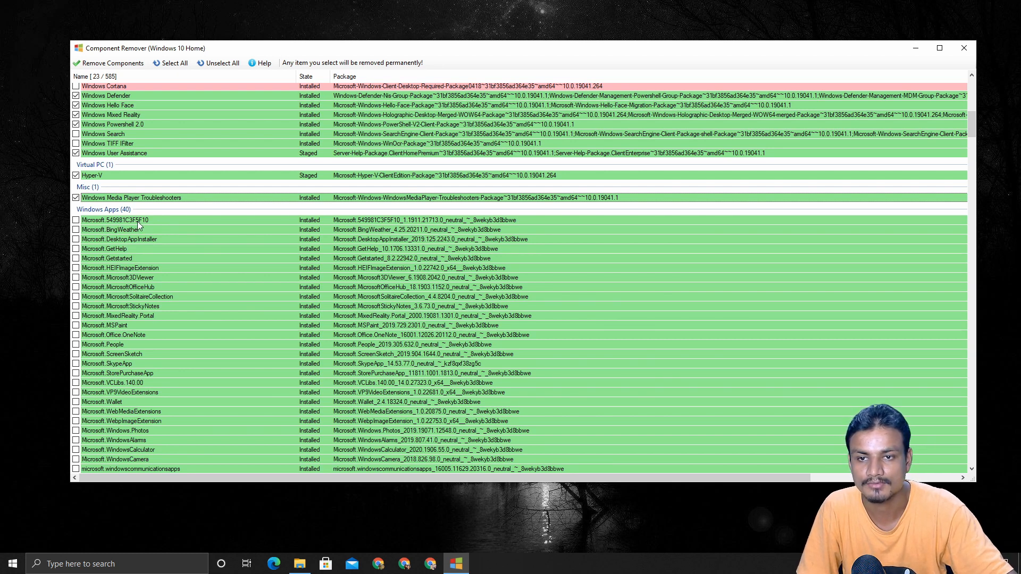
pyautogui.click(76, 231)
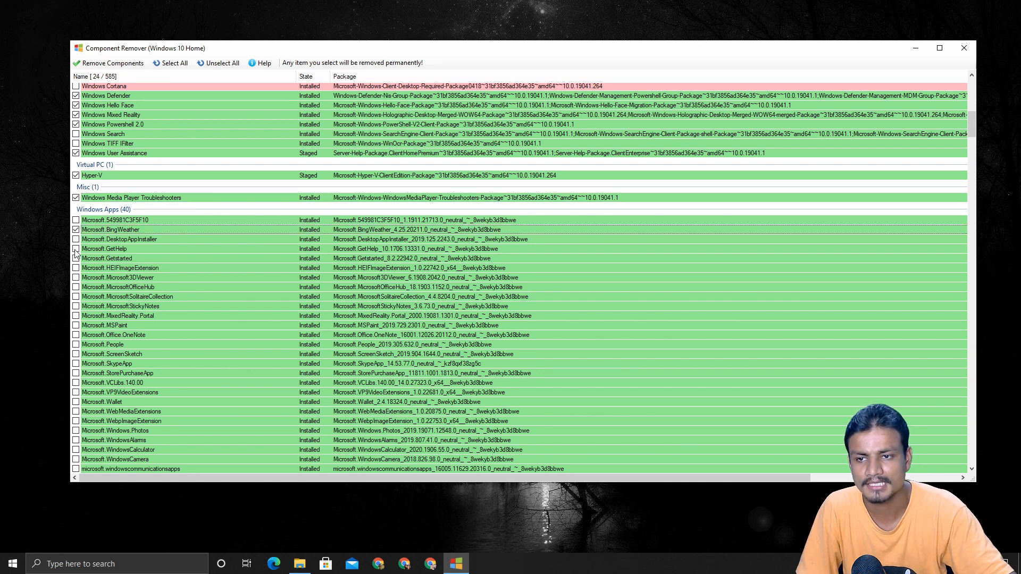
pyautogui.click(76, 249)
pyautogui.click(76, 259)
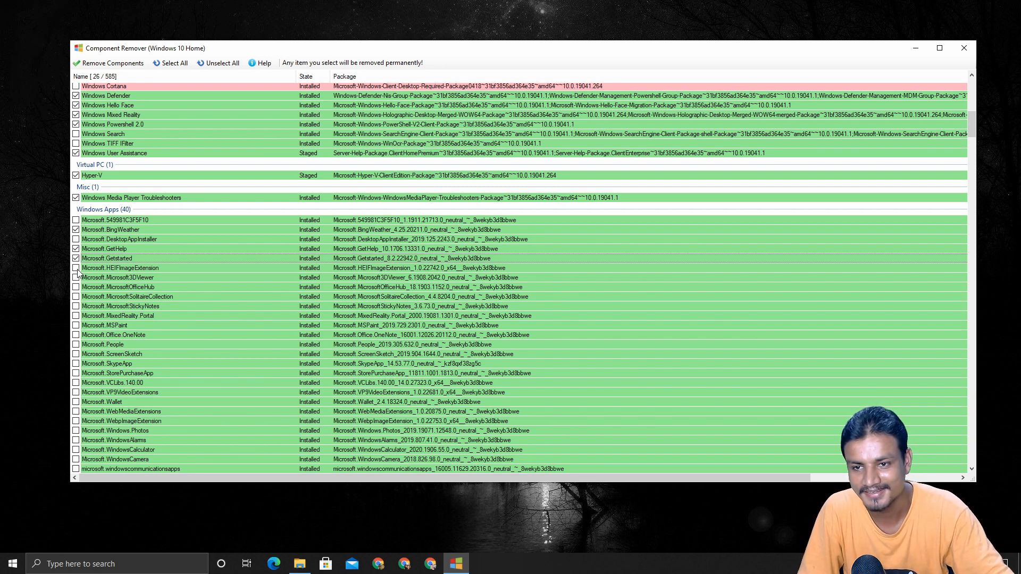
pyautogui.scroll(-1, 77, 274)
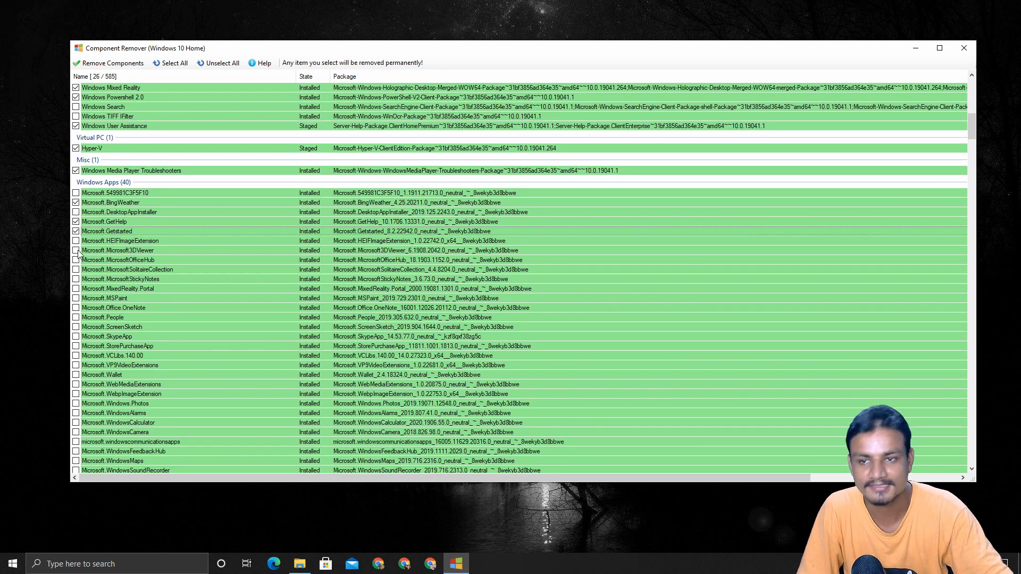
pyautogui.click(77, 251)
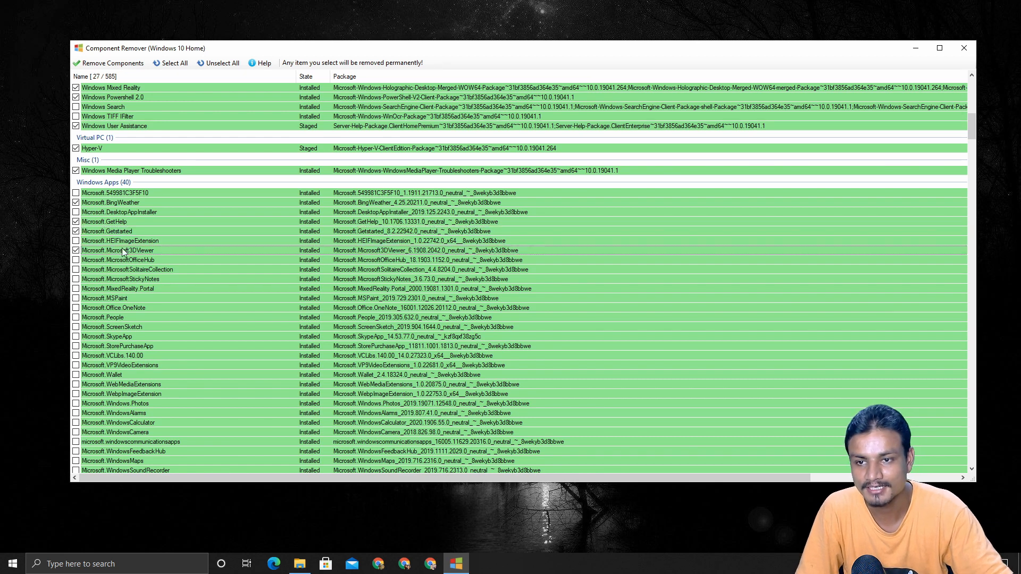
pyautogui.click(76, 261)
pyautogui.click(76, 270)
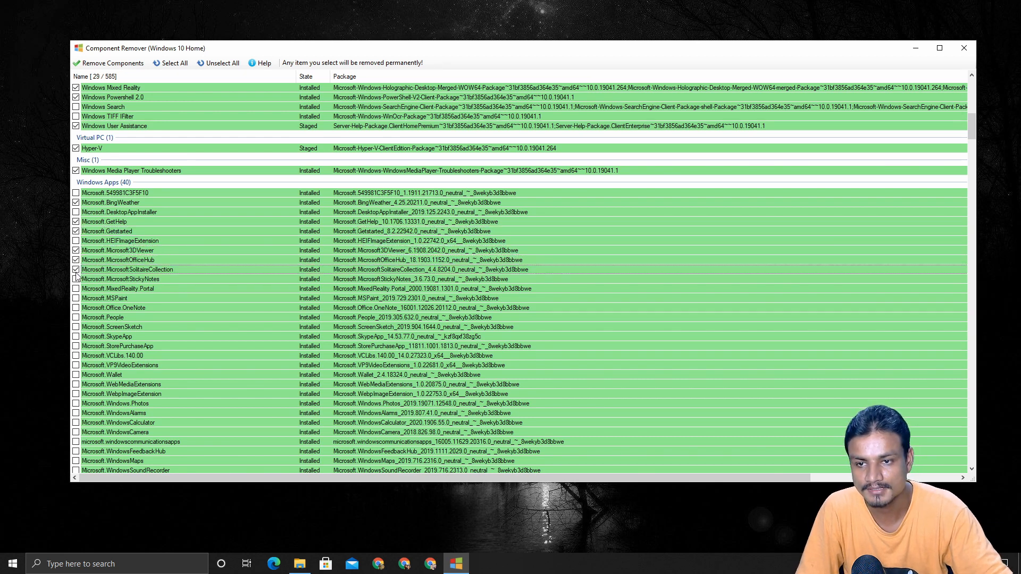
# Mark the Windows apps MicrosoftStickyNotes, MixedReality.Portal, MSPaint, Office.OneNote, People, ScreenSketch, SkypeApp and StorePurchaseApp for removal
pyautogui.click(76, 279)
pyautogui.click(76, 288)
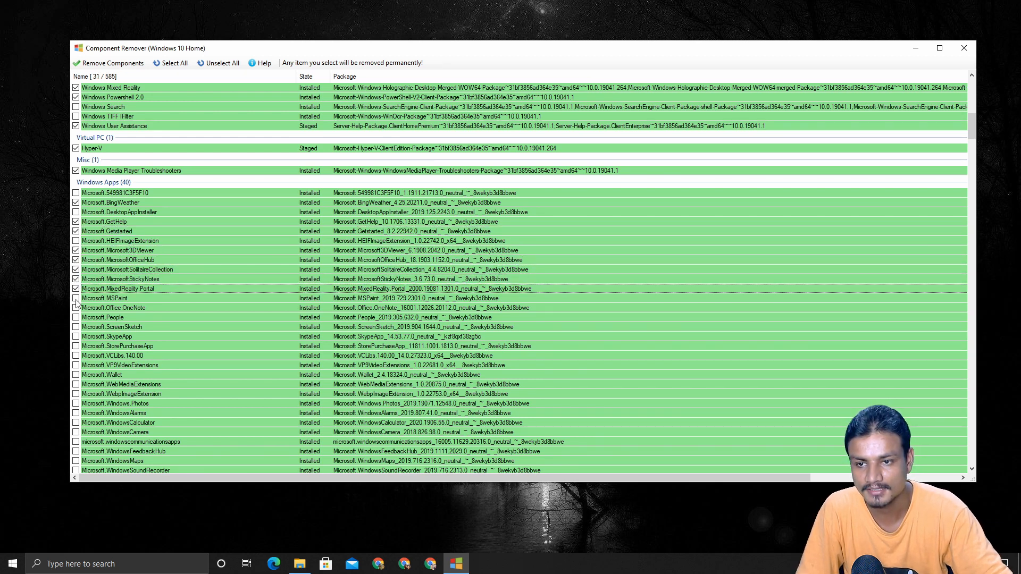
pyautogui.click(76, 298)
pyautogui.click(76, 307)
pyautogui.click(76, 317)
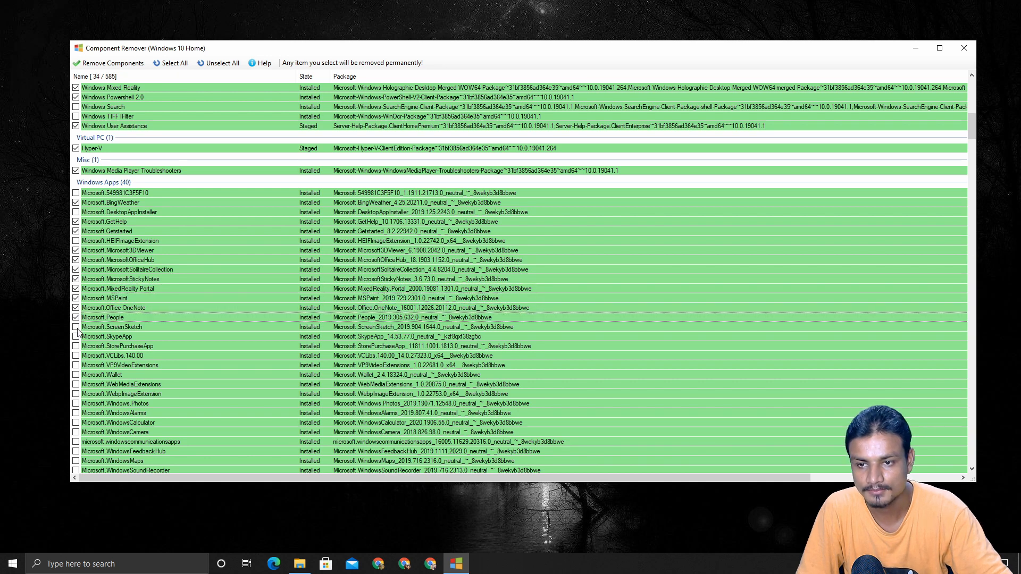
pyautogui.click(76, 327)
pyautogui.scroll(-1, 77, 340)
pyautogui.click(76, 310)
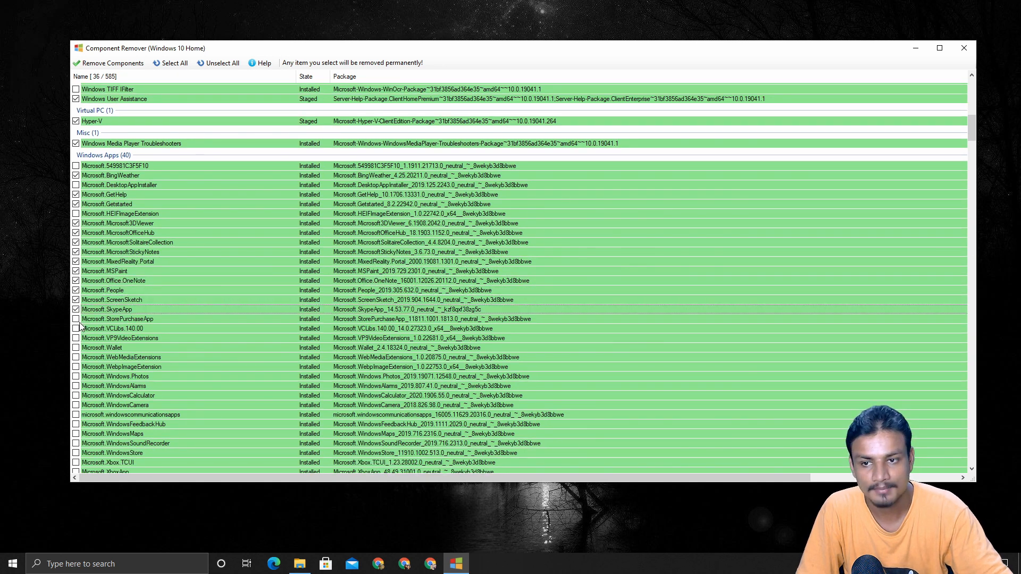
pyautogui.click(79, 320)
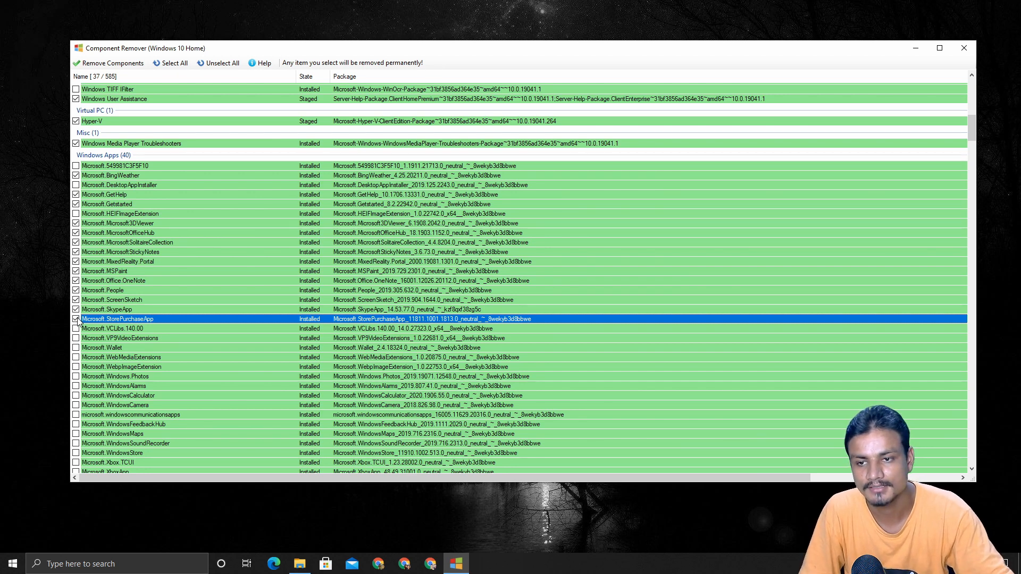
# Unmark StorePurchaseApp and mark the Windows apps Wallet, Windows.Photos, WindowsAlarms, WindowsCalculator and WindowsCamera for removal
pyautogui.scroll(-1, 77, 320)
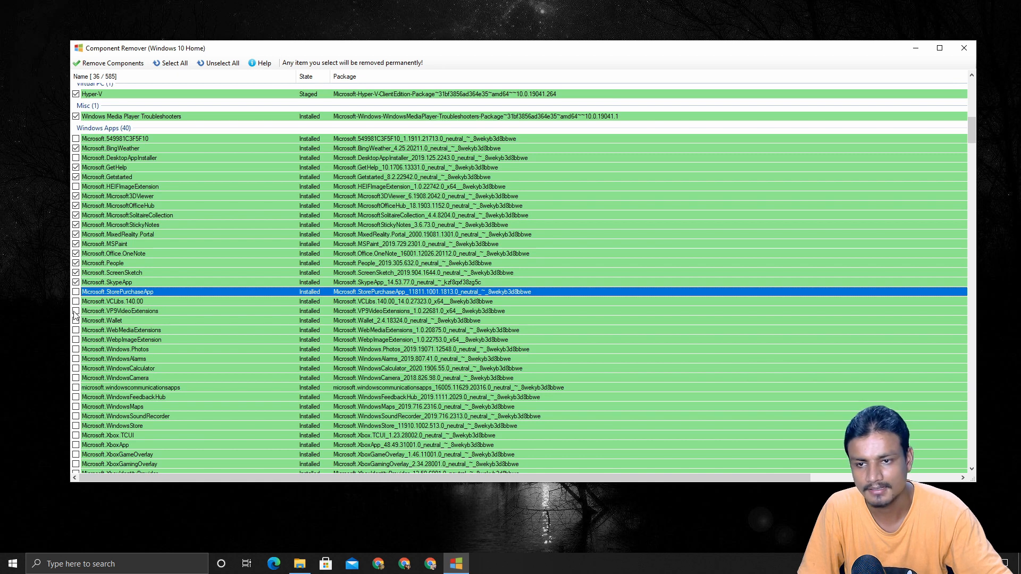
pyautogui.scroll(-1, 75, 316)
pyautogui.click(76, 295)
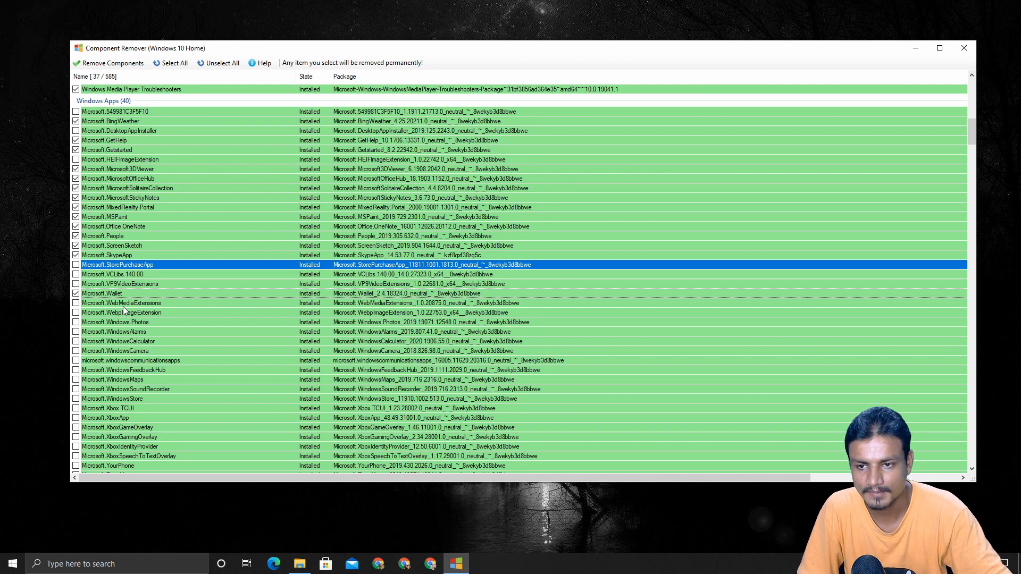
pyautogui.click(76, 341)
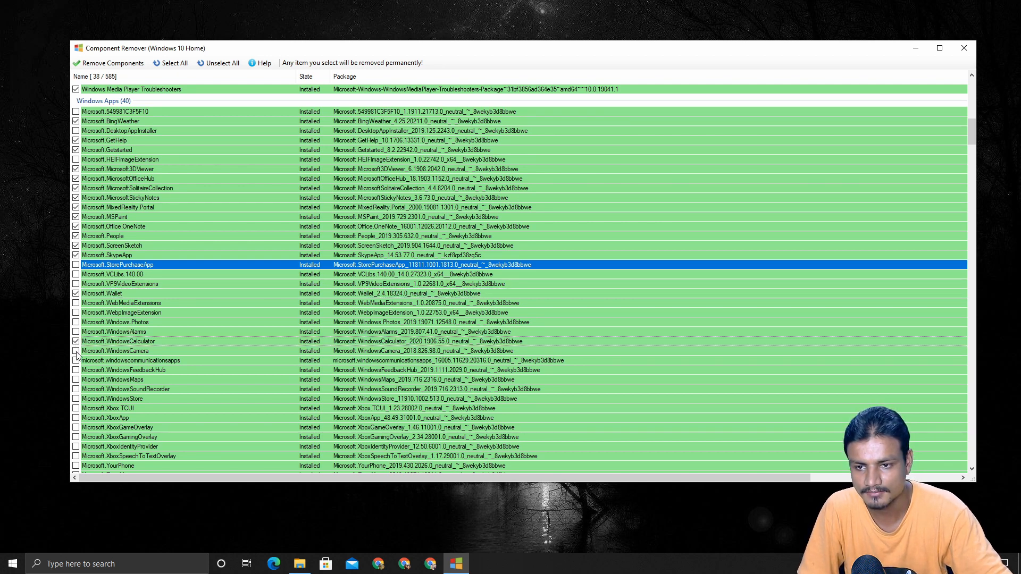
pyautogui.click(76, 351)
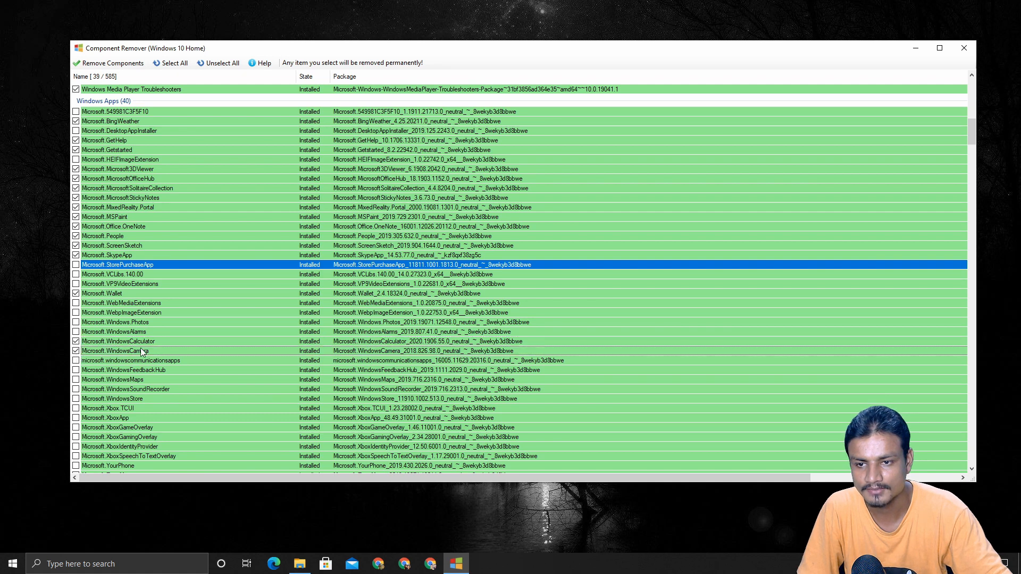
pyautogui.click(76, 332)
pyautogui.click(76, 322)
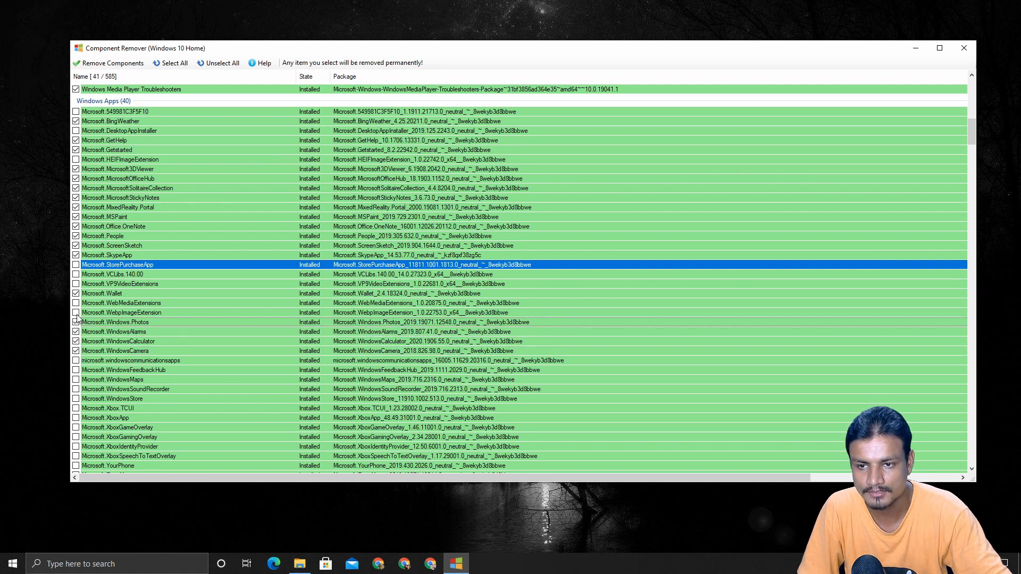
# Mark the Windows apps WindowsFeedbackHub, WindowsMaps and WindowsSoundRecorder for removal, leaving WindowsStore unmarked
pyautogui.scroll(-1, 85, 318)
pyautogui.scroll(-1, 82, 330)
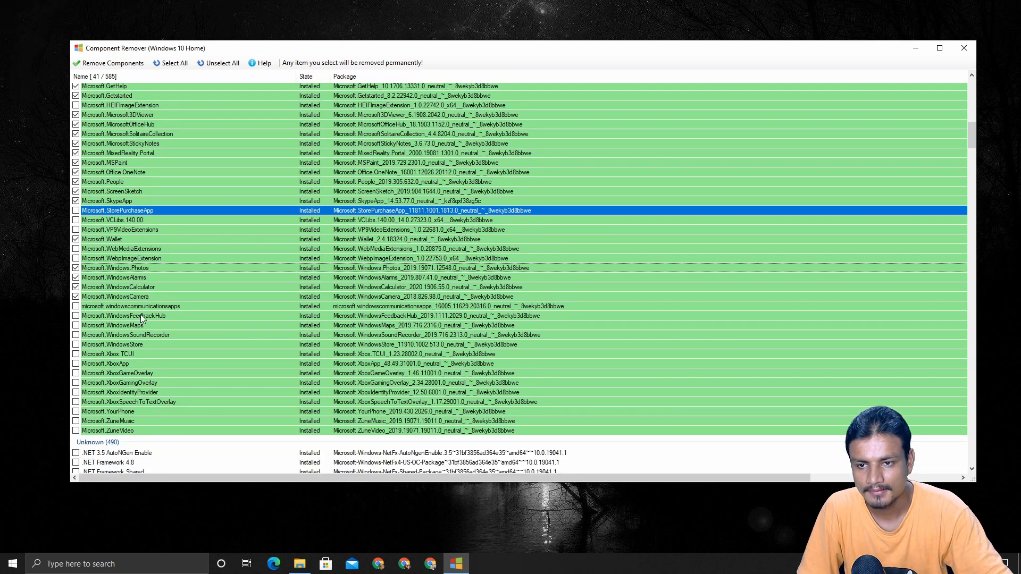
pyautogui.click(76, 317)
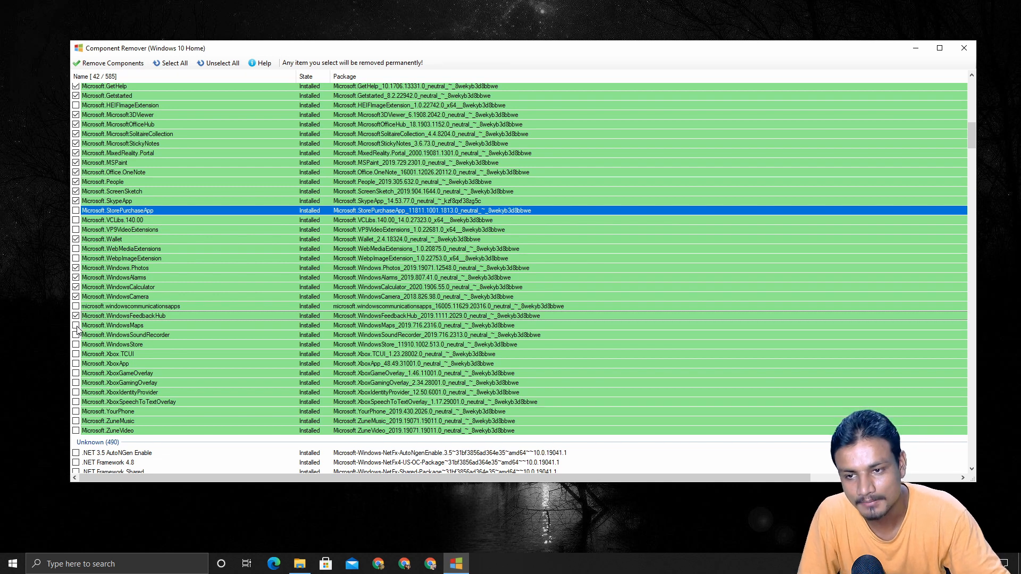
pyautogui.click(76, 326)
pyautogui.scroll(-1, 83, 336)
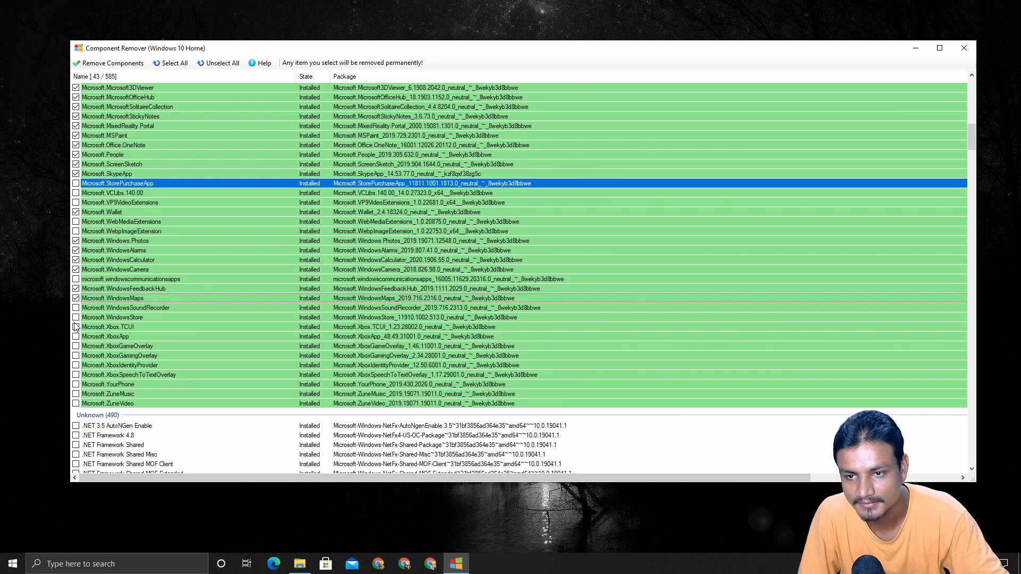
pyautogui.click(76, 308)
pyautogui.click(77, 318)
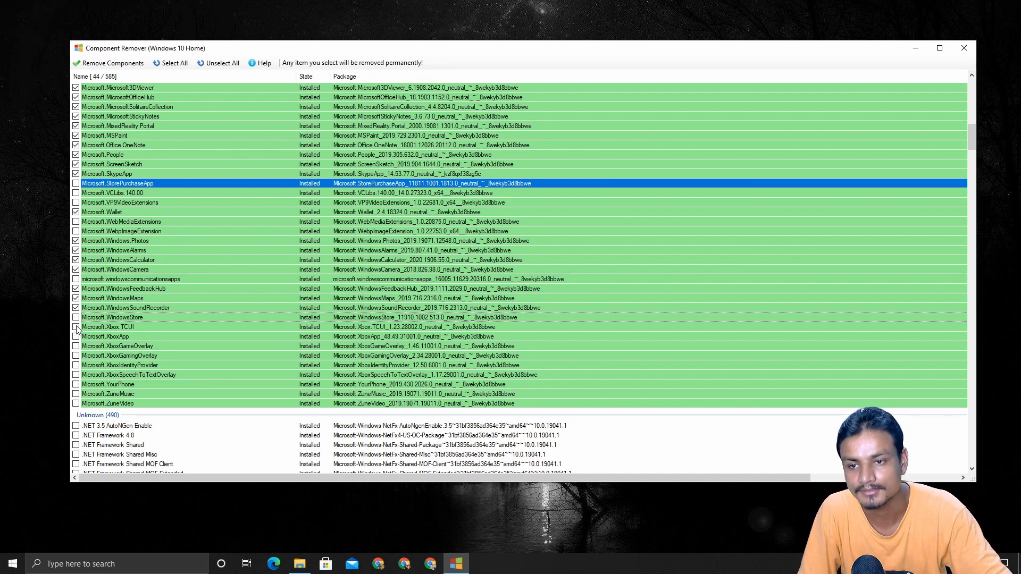
# Mark the Windows apps YourPhone, ZuneMusic and ZuneVideo for removal, leaving the Xbox apps unmarked
pyautogui.scroll(-1, 77, 330)
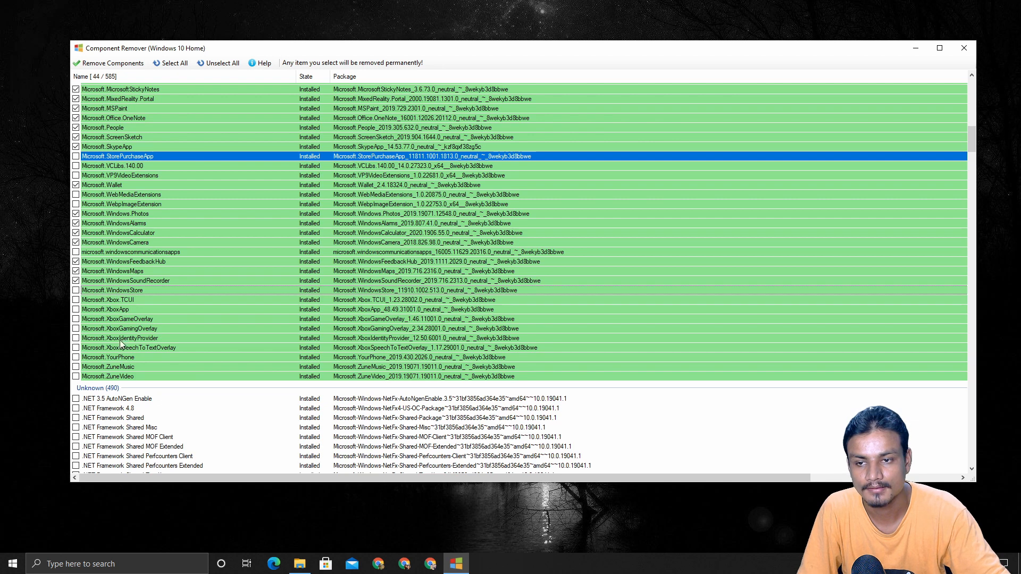
pyautogui.click(76, 357)
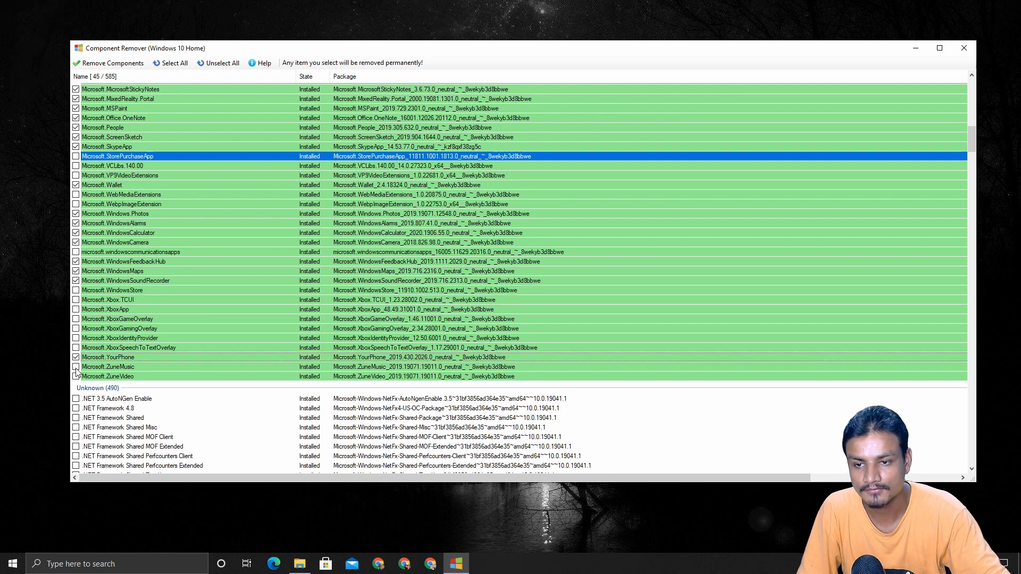
pyautogui.click(75, 366)
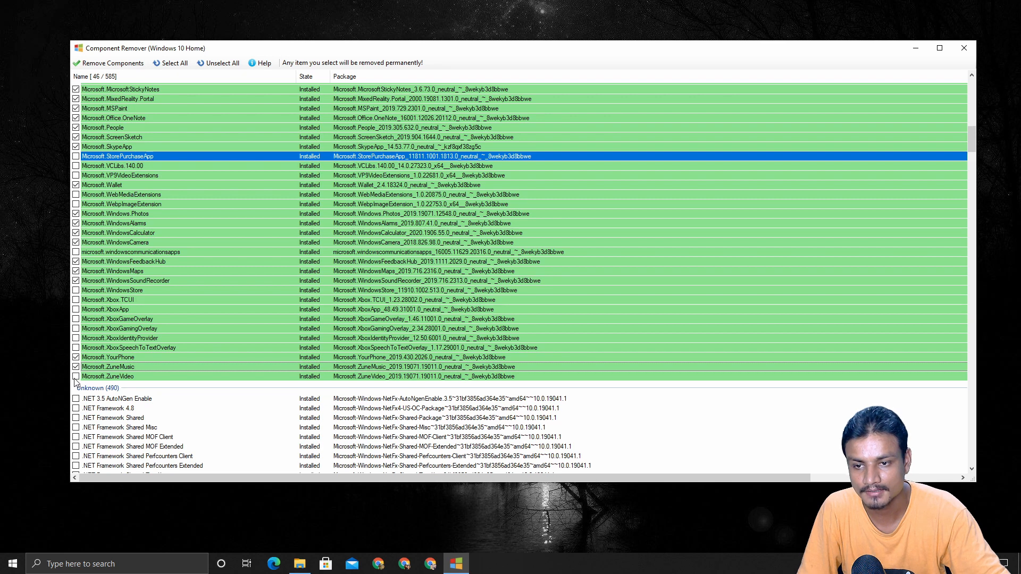
pyautogui.click(76, 377)
# Look through the first components of the Unknown group, from the .NET Framework entries down to the HyperV packages
pyautogui.scroll(-2, 167, 360)
pyautogui.scroll(-2, 130, 306)
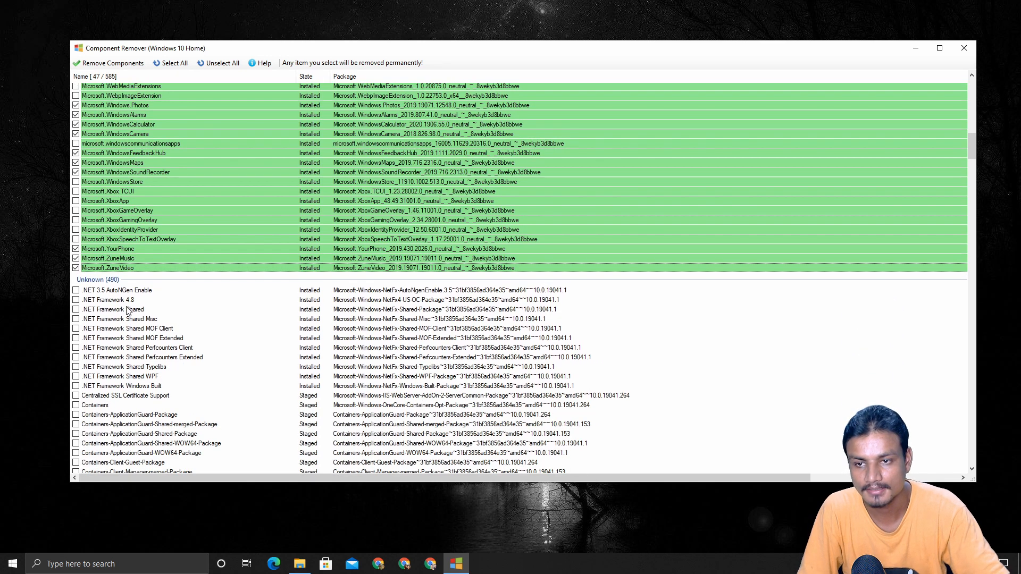
pyautogui.scroll(-2, 141, 319)
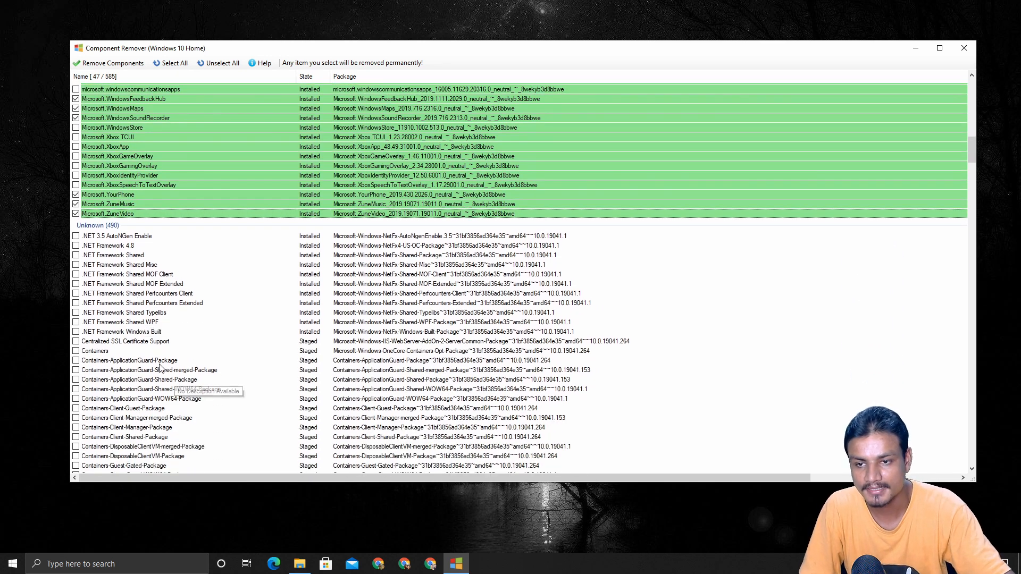
pyautogui.scroll(-2, 155, 367)
pyautogui.scroll(-2, 150, 313)
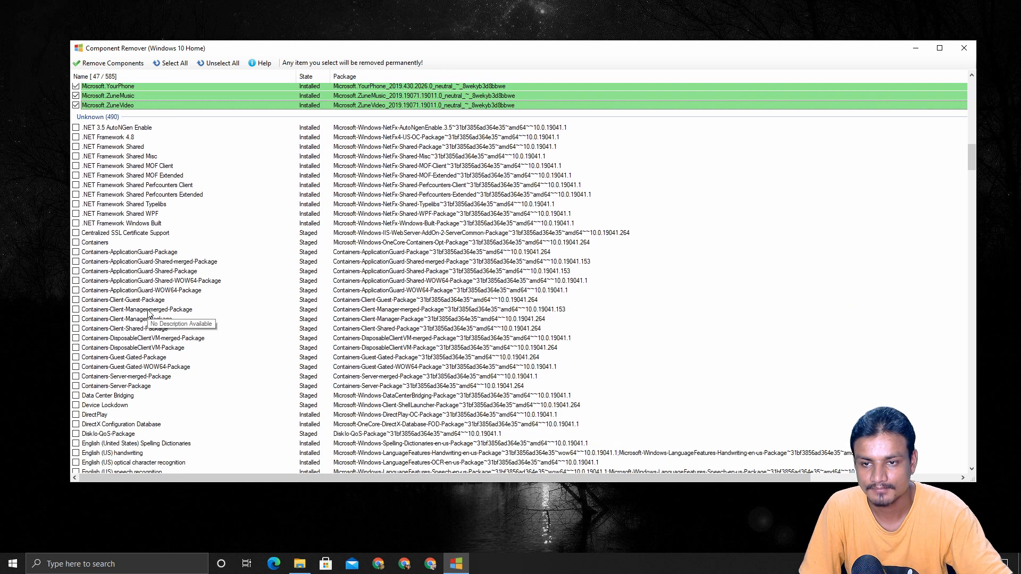
pyautogui.scroll(2, 156, 306)
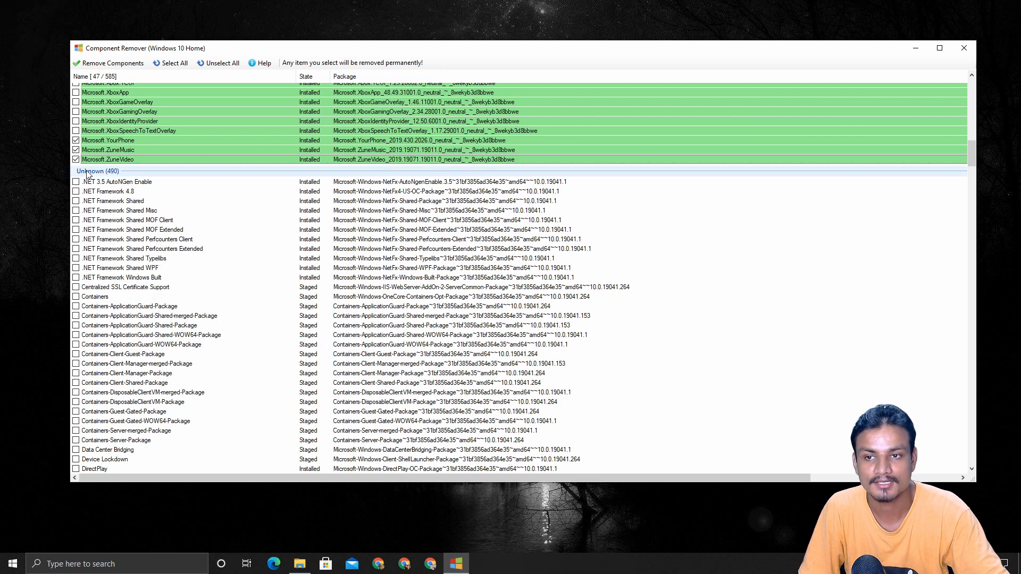
pyautogui.scroll(-1, 133, 327)
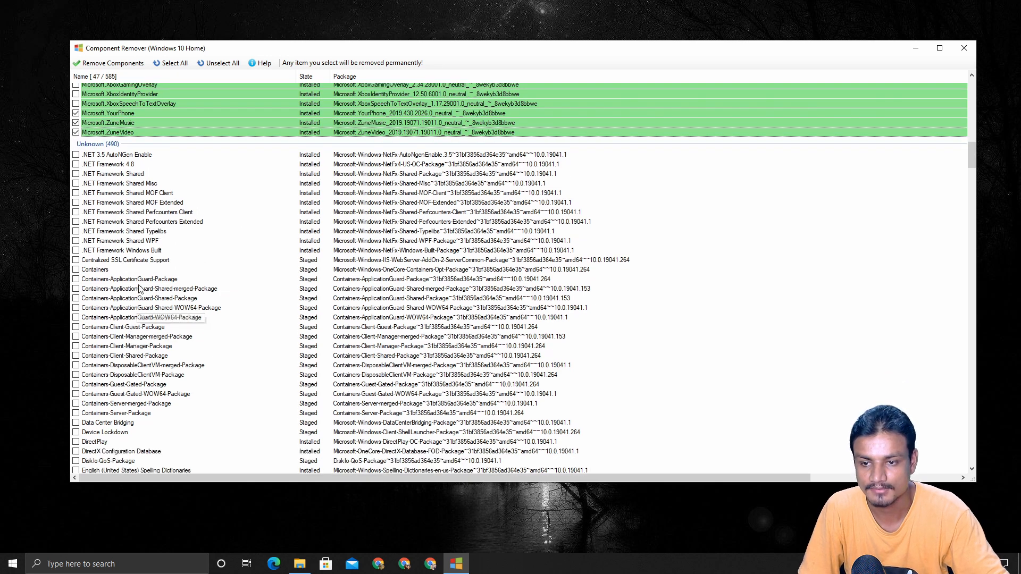
pyautogui.scroll(-2, 137, 289)
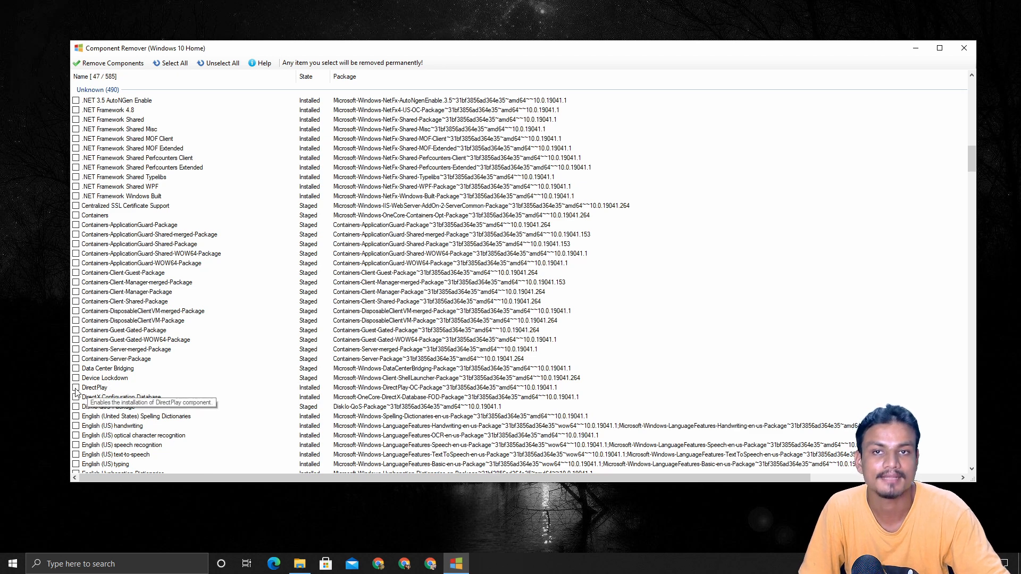
pyautogui.scroll(-1, 76, 393)
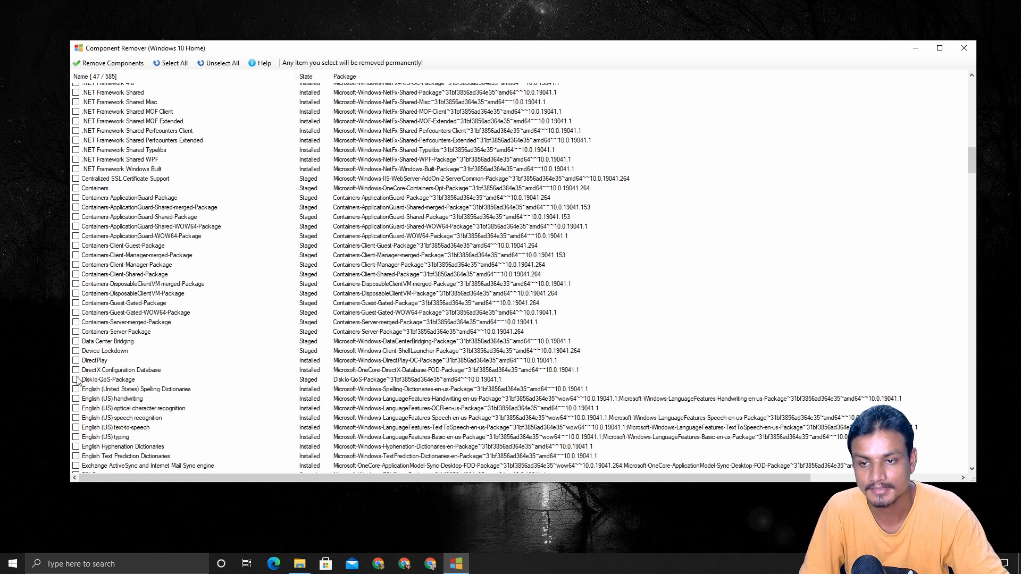
pyautogui.scroll(-8, 101, 380)
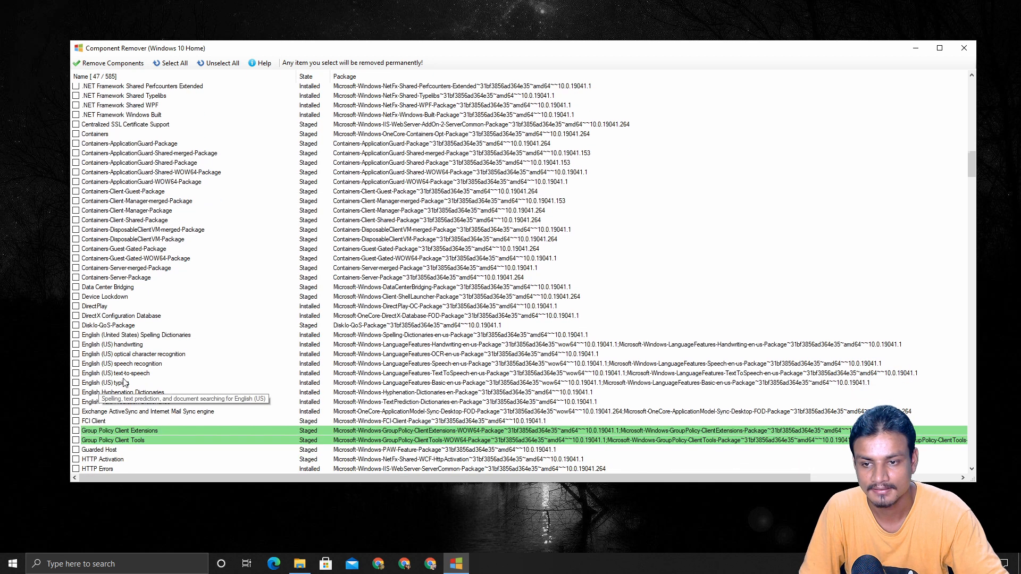
pyautogui.scroll(-2, 106, 327)
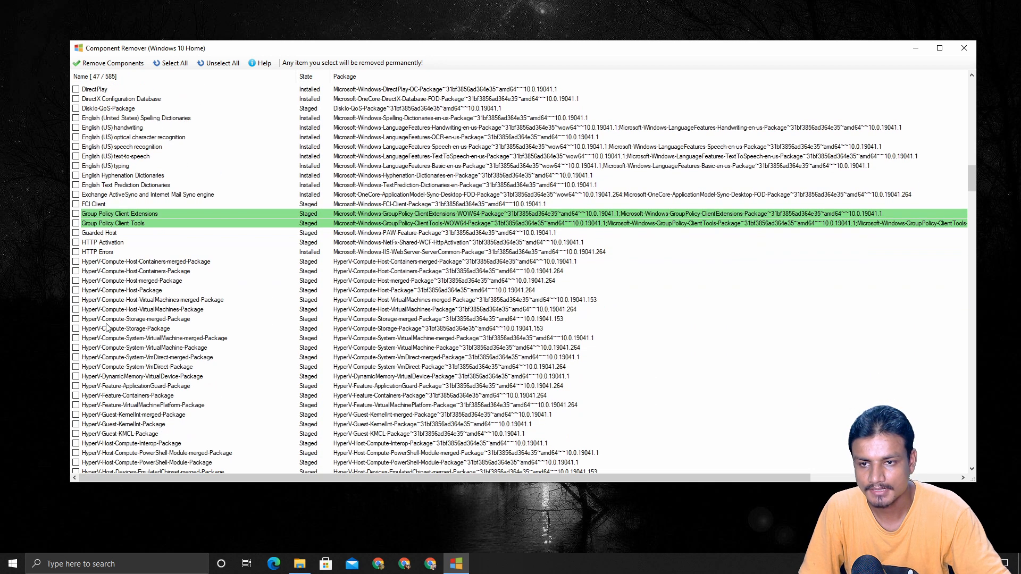
# Mark the HyperV-Compute-Host packages, except Host-VirtualMachines-merged, and both HyperV-Compute-Storage packages for removal
pyautogui.scroll(-2, 106, 327)
pyautogui.click(76, 208)
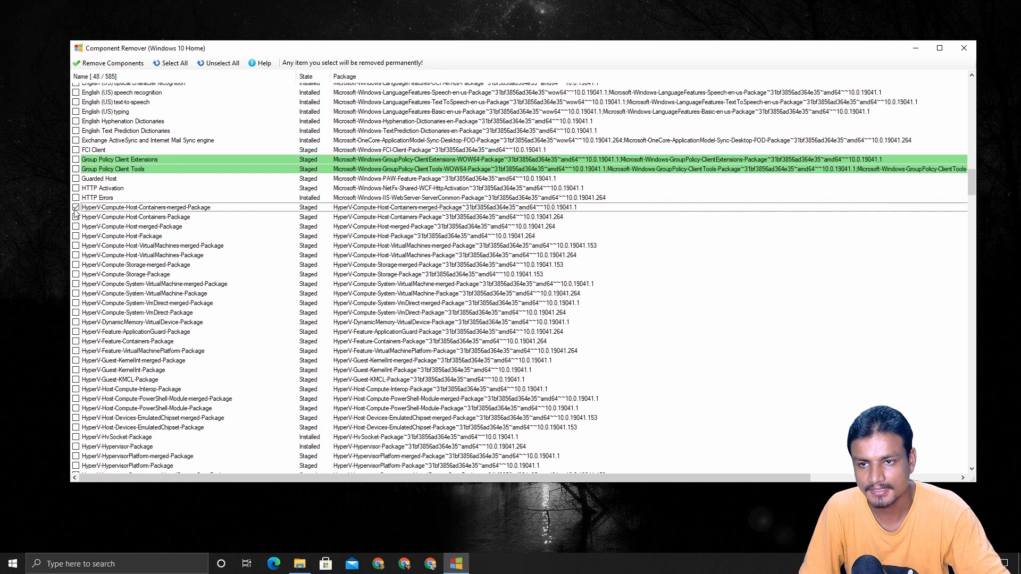
pyautogui.click(76, 217)
pyautogui.click(76, 236)
pyautogui.click(75, 255)
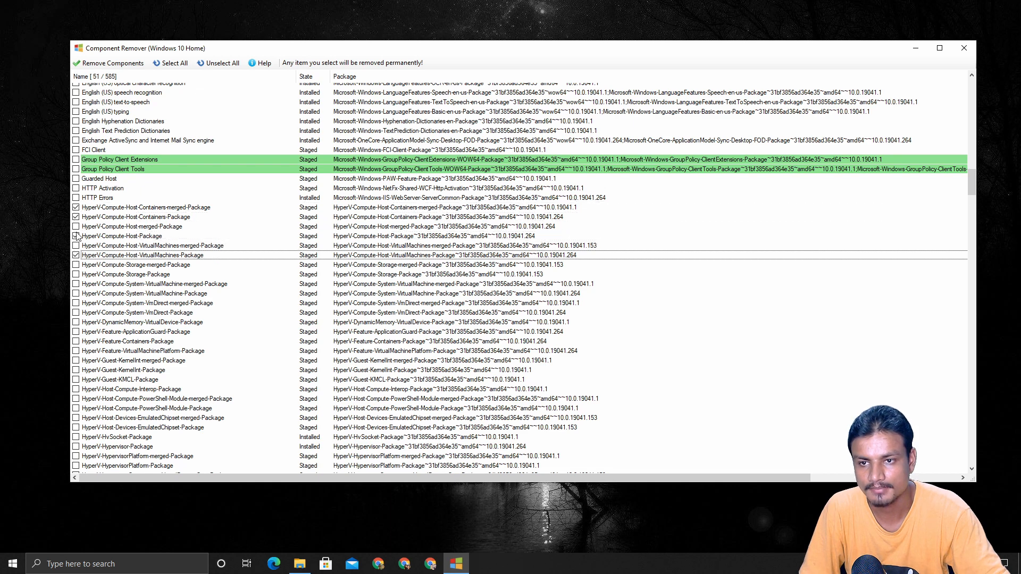
pyautogui.click(75, 226)
pyautogui.click(76, 265)
pyautogui.click(75, 274)
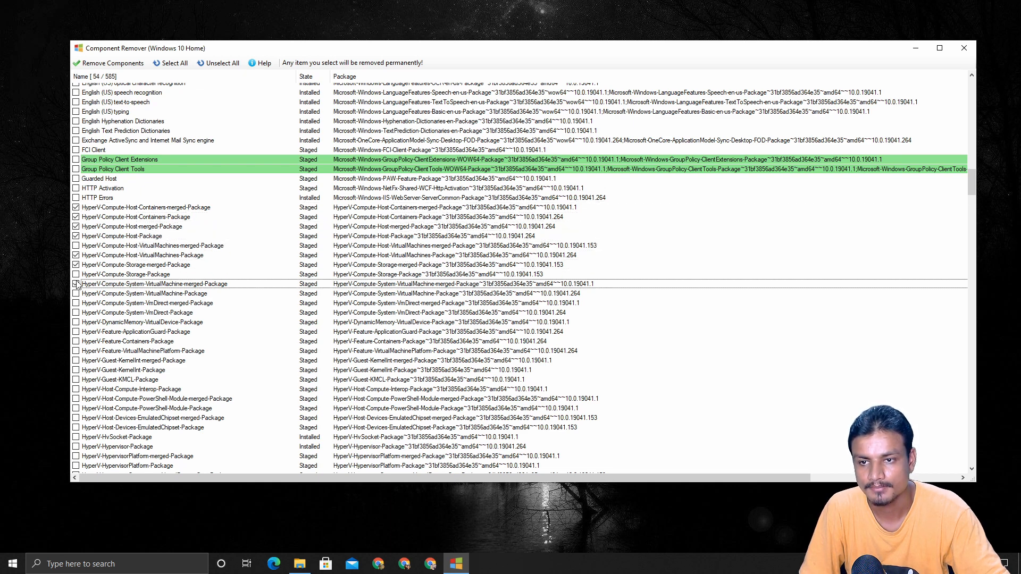
# Mark the merged and regular HyperV-Compute-System-VirtualMachine and HyperV-Compute-System-VmDirect packages for removal
pyautogui.click(75, 284)
pyautogui.click(76, 293)
pyautogui.click(76, 303)
pyautogui.click(76, 312)
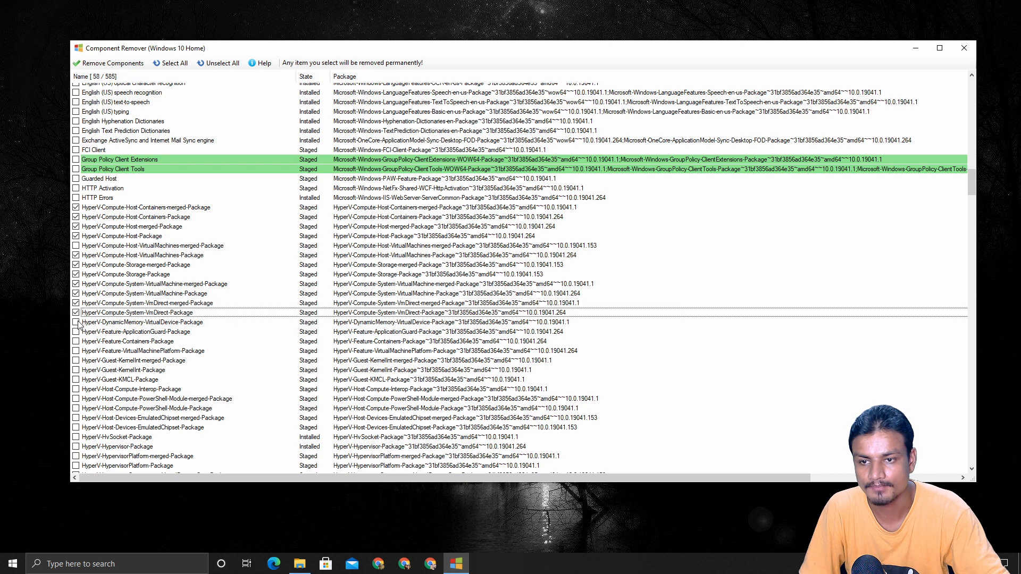
# Mark HyperV-DynamicMemory-VirtualDevice, the HyperV-Feature packages ApplicationGuard, Containers and VirtualMachinePlatform, and both HyperV-Guest-KernelInt packages for removal
pyautogui.click(76, 322)
pyautogui.click(75, 331)
pyautogui.click(75, 341)
pyautogui.scroll(-1, 76, 348)
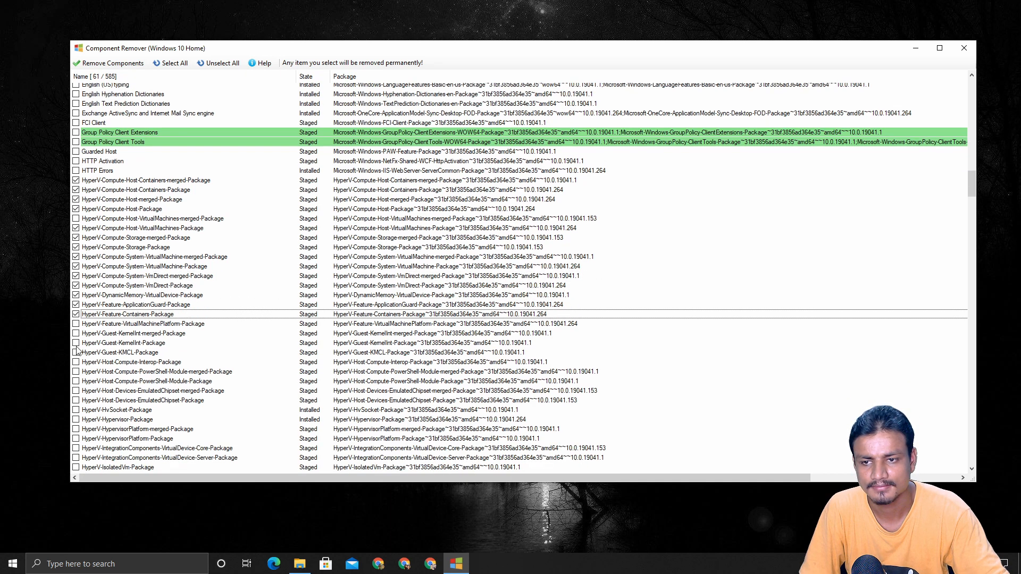
pyautogui.click(76, 324)
pyautogui.click(76, 343)
pyautogui.click(75, 333)
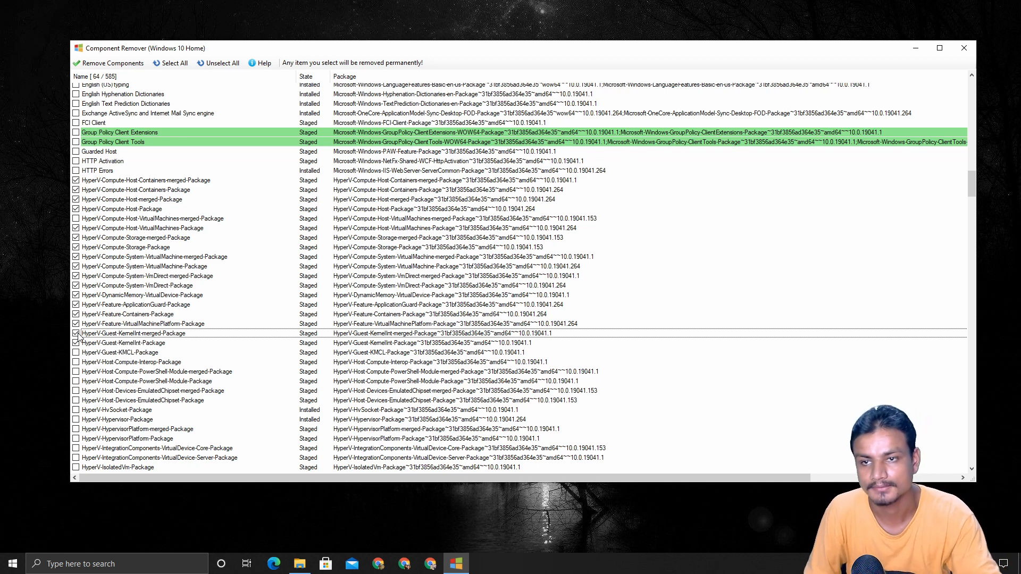
# Look through the remaining HyperV and Microsoft packages of the Unknown group and review the marked Windows apps
pyautogui.scroll(10, 208, 304)
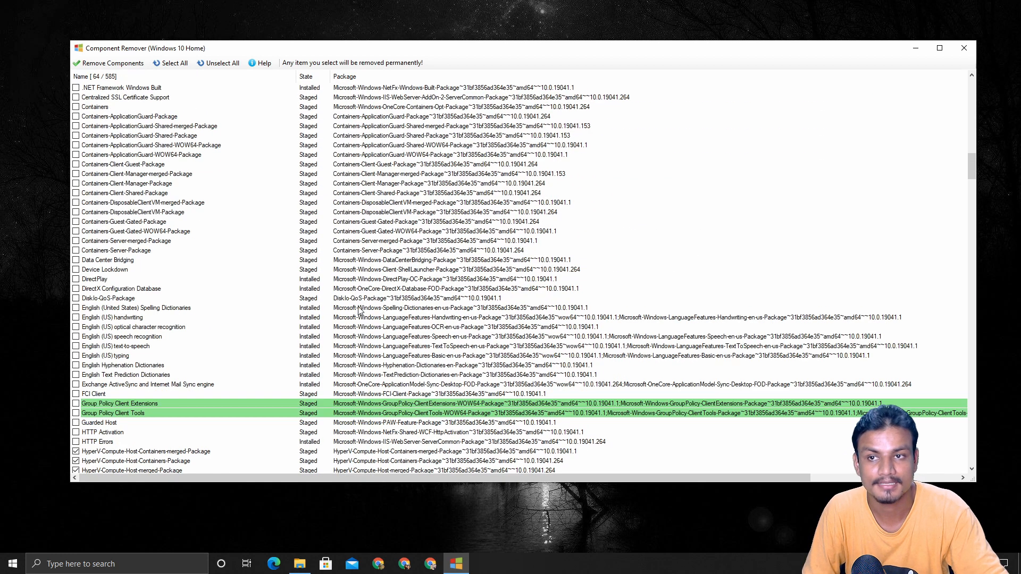
pyautogui.scroll(-10, 210, 309)
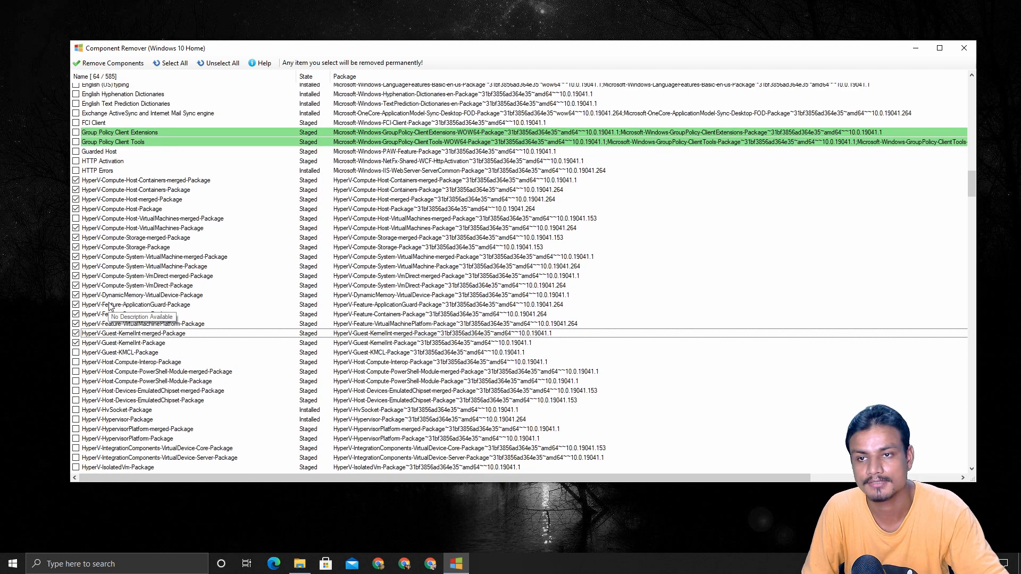
pyautogui.scroll(-2, 120, 354)
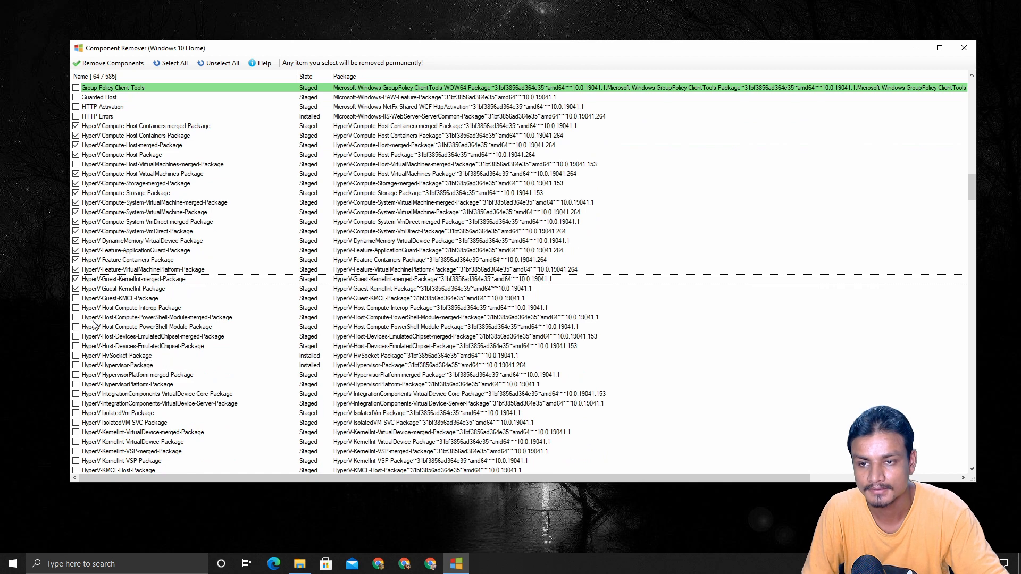
pyautogui.scroll(-3, 83, 314)
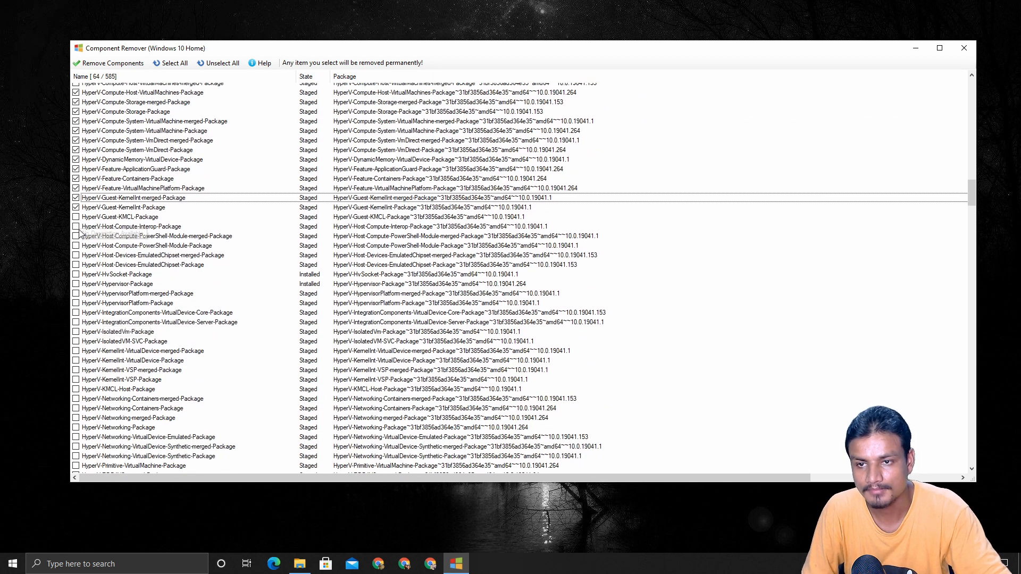
pyautogui.scroll(-18, 80, 357)
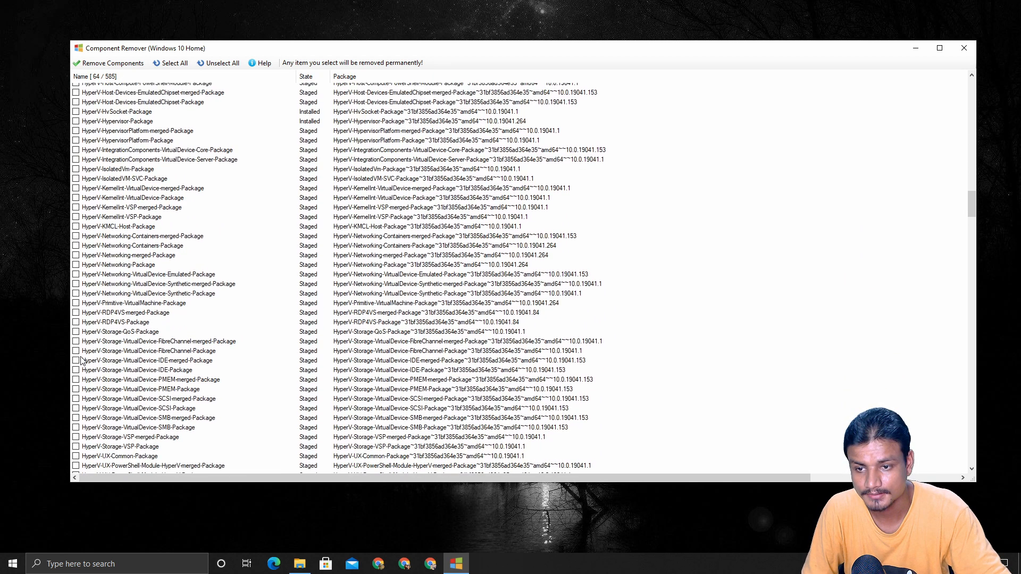
pyautogui.scroll(-5, 80, 359)
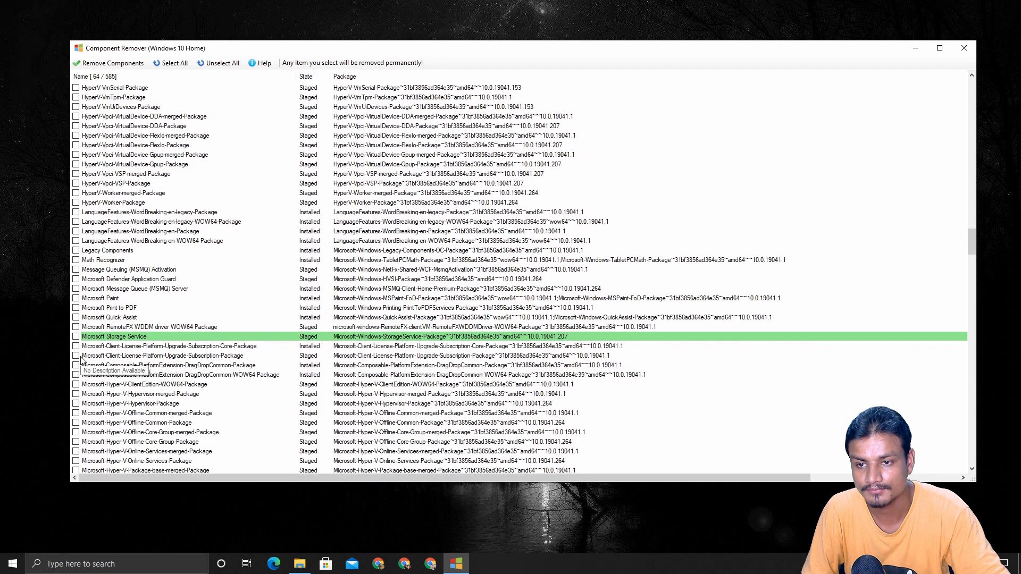
pyautogui.scroll(18, 85, 351)
pyautogui.scroll(15, 94, 335)
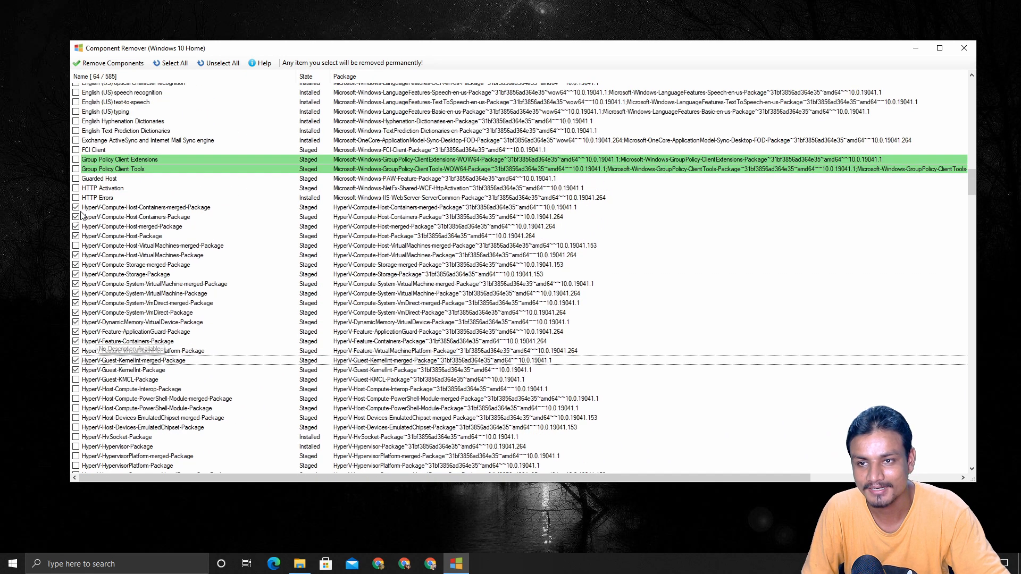
pyautogui.scroll(18, 86, 226)
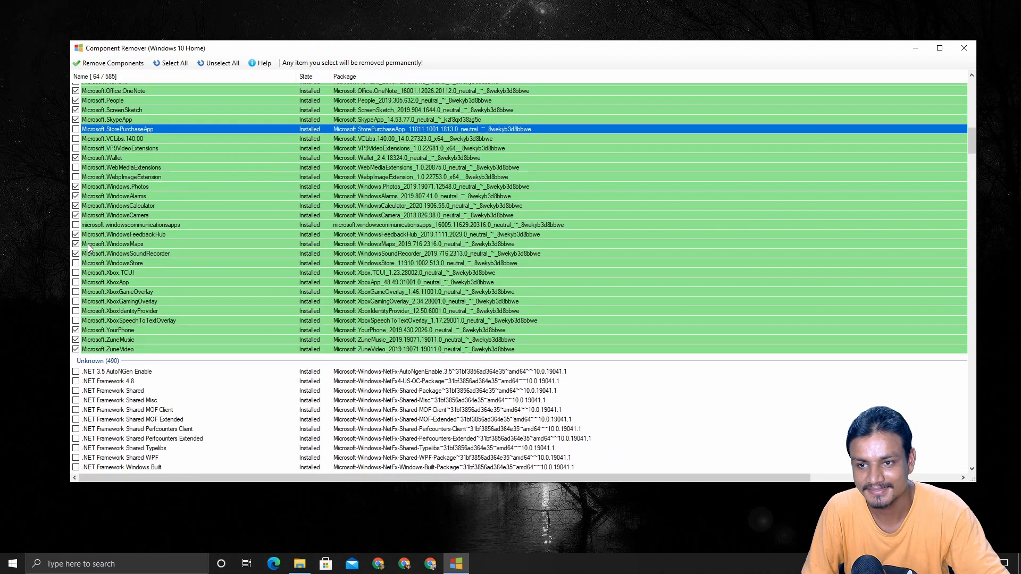
# Unmark the merged and regular HyperV-Compute-Host-Containers packages and both HyperV-Compute-Host packages in the Unknown group
pyautogui.scroll(-4, 88, 298)
pyautogui.click(76, 317)
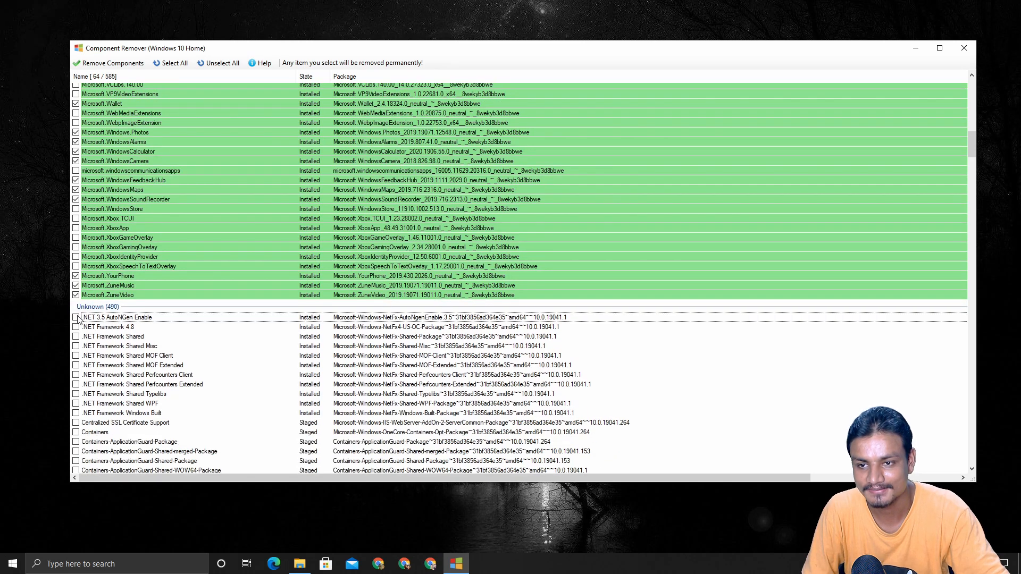
pyautogui.scroll(-15, 80, 314)
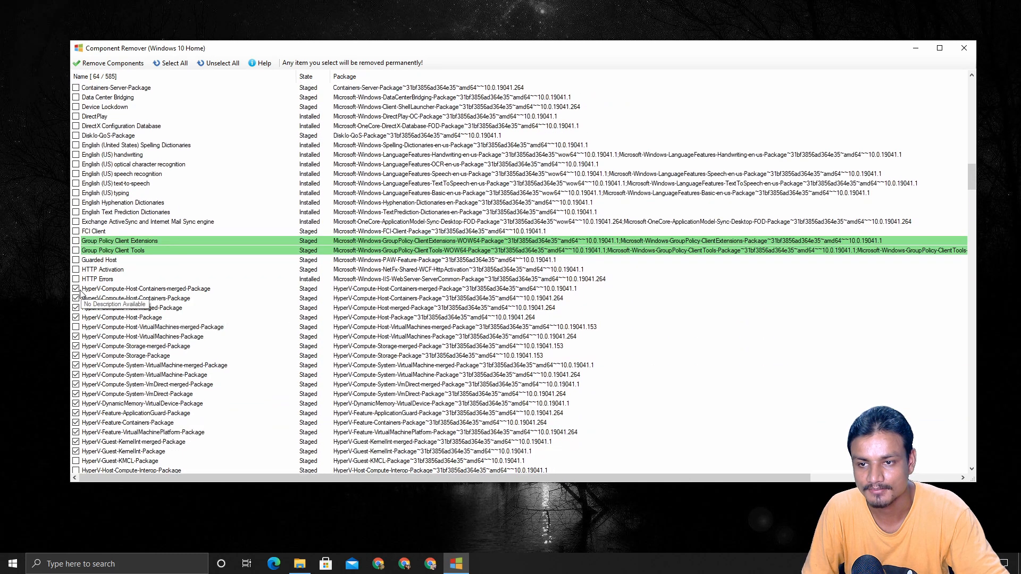
pyautogui.click(77, 289)
pyautogui.click(76, 299)
pyautogui.click(76, 308)
pyautogui.click(77, 317)
pyautogui.scroll(-2, 75, 313)
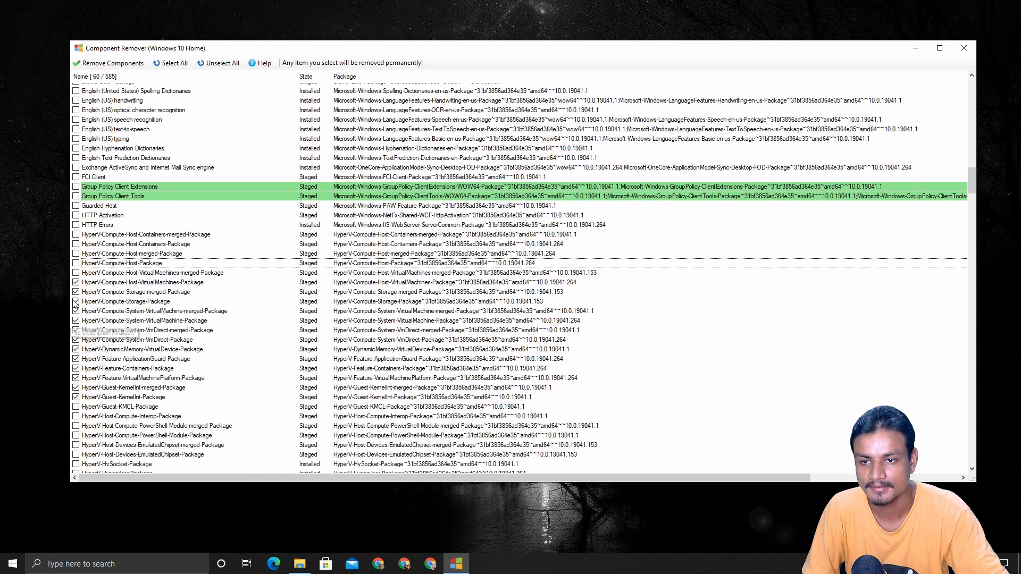
# Unmark HyperV-Compute-Host-VirtualMachines, both HyperV-Compute-Storage packages and both HyperV-Compute-System-VirtualMachine packages
pyautogui.click(76, 283)
pyautogui.click(76, 292)
pyautogui.click(76, 301)
pyautogui.click(76, 321)
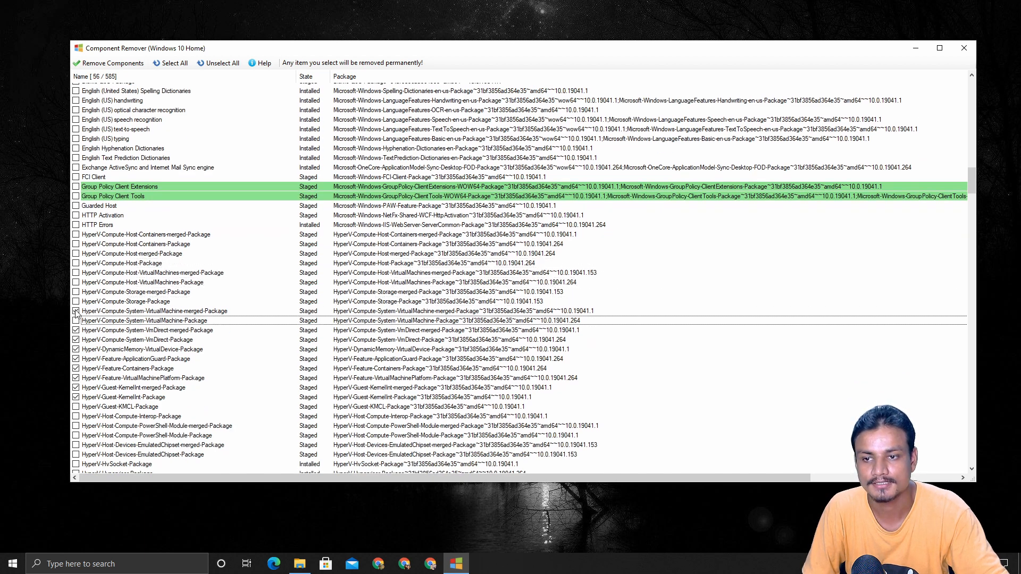
pyautogui.click(76, 311)
# Unmark both HyperV-Compute-System-VmDirect packages, HyperV-DynamicMemory-VirtualDevice, the HyperV-Feature packages ApplicationGuard, Containers and VirtualMachinePlatform, and both HyperV-Guest-KernelInt packages
pyautogui.click(76, 330)
pyautogui.click(76, 339)
pyautogui.click(76, 349)
pyautogui.click(76, 359)
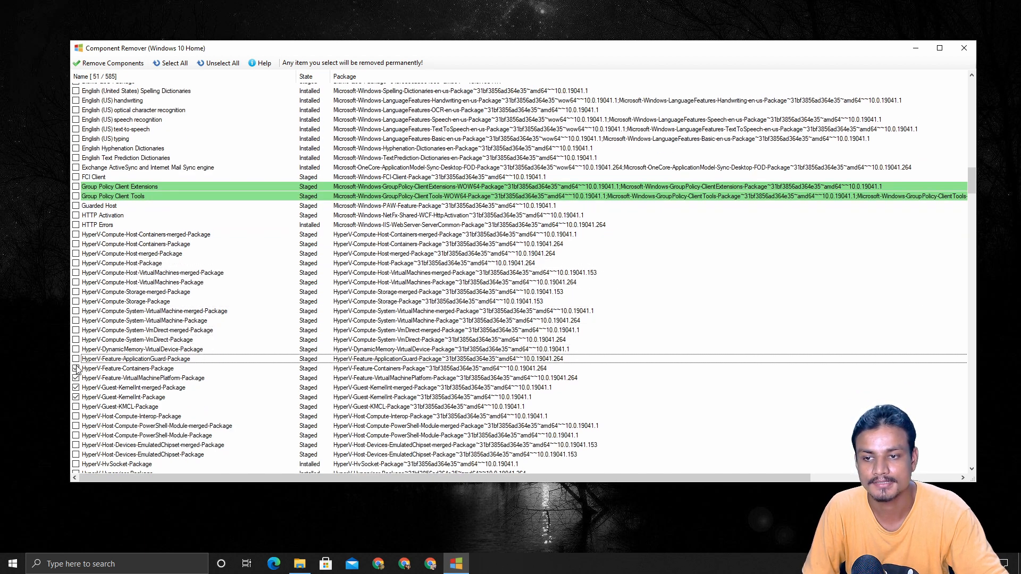
pyautogui.click(76, 368)
pyautogui.click(76, 378)
pyautogui.click(76, 388)
pyautogui.click(76, 397)
# Look through the remaining HyperV, Microsoft and Multimedia packages of the Unknown group down to the Updates group
pyautogui.scroll(-2, 85, 396)
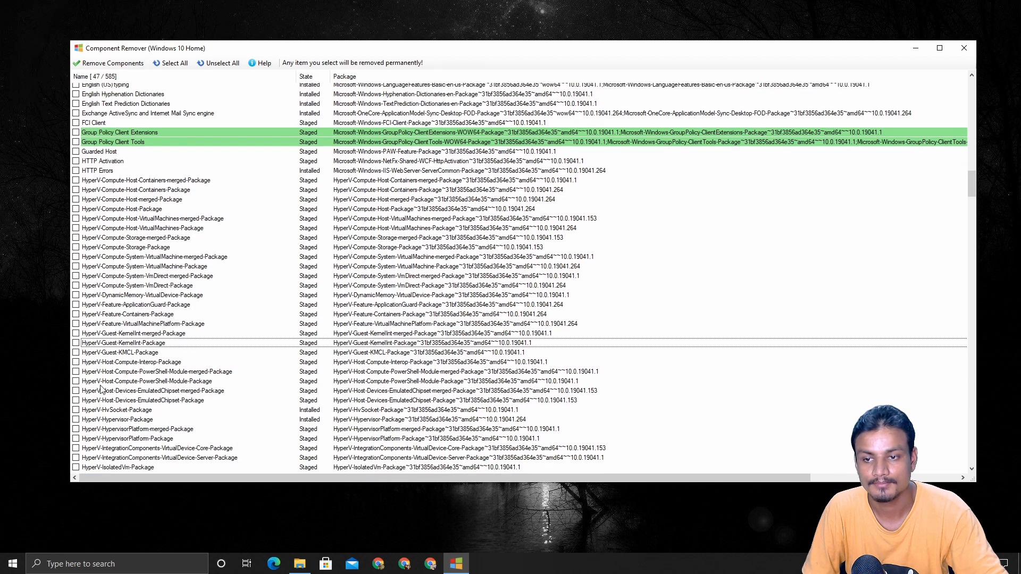
pyautogui.scroll(-15, 101, 390)
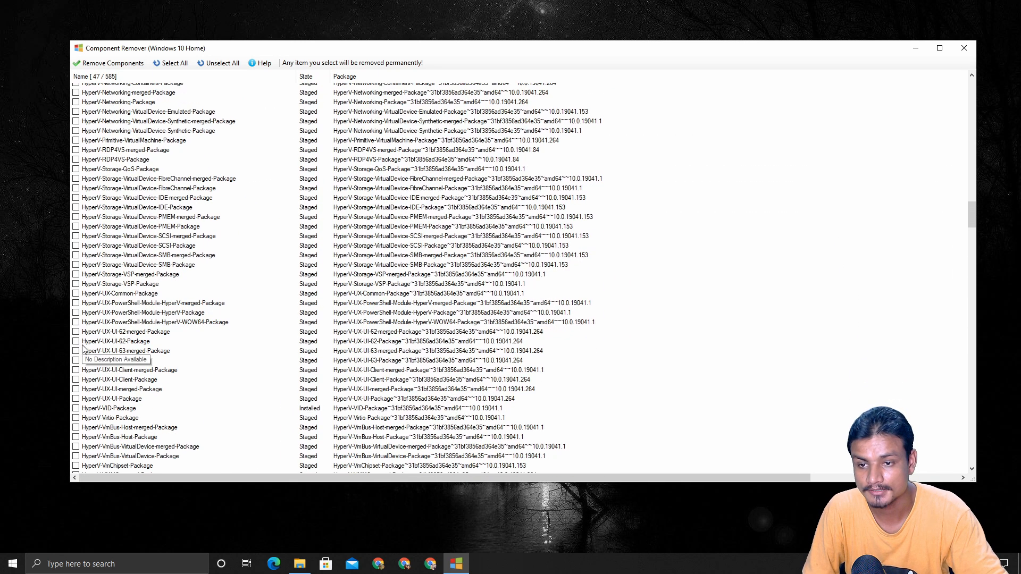
pyautogui.scroll(-20, 84, 349)
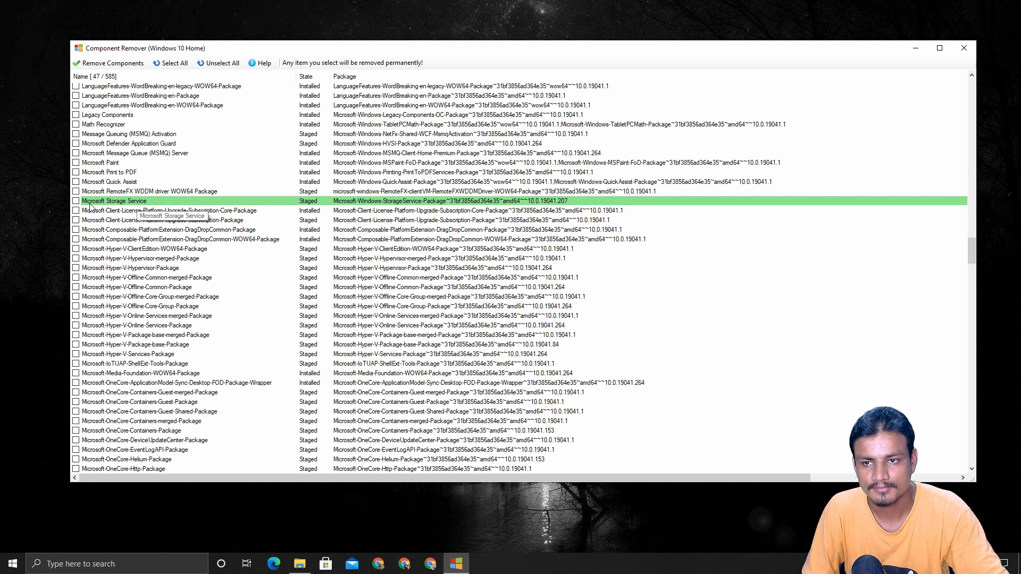
pyautogui.scroll(-3, 98, 316)
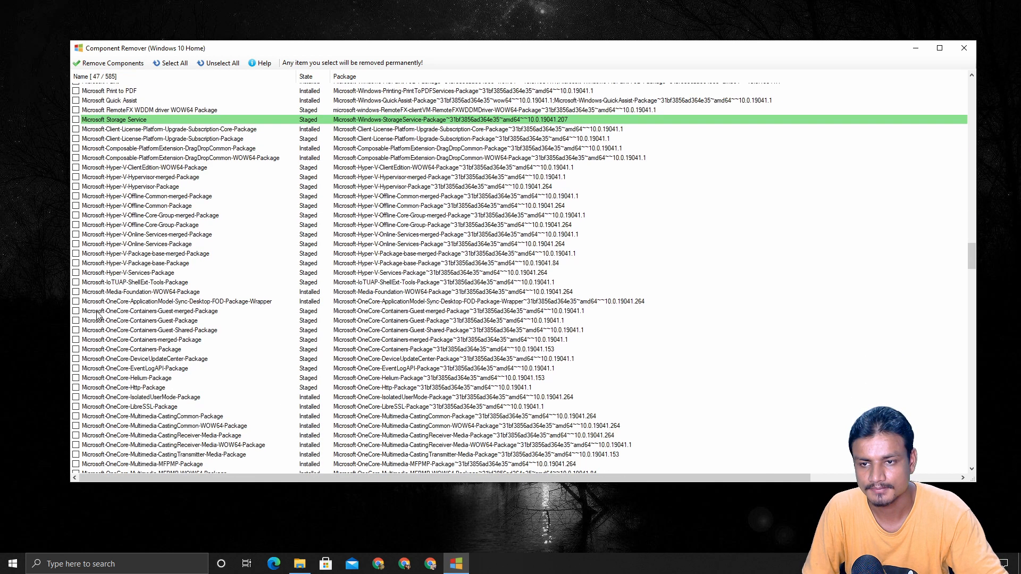
pyautogui.scroll(-18, 98, 315)
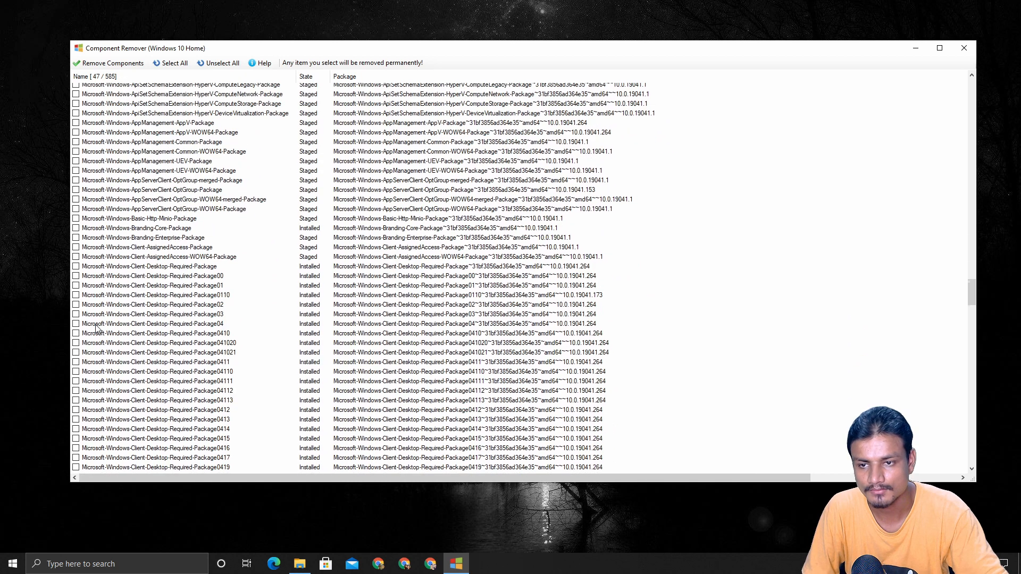
pyautogui.scroll(-20, 97, 328)
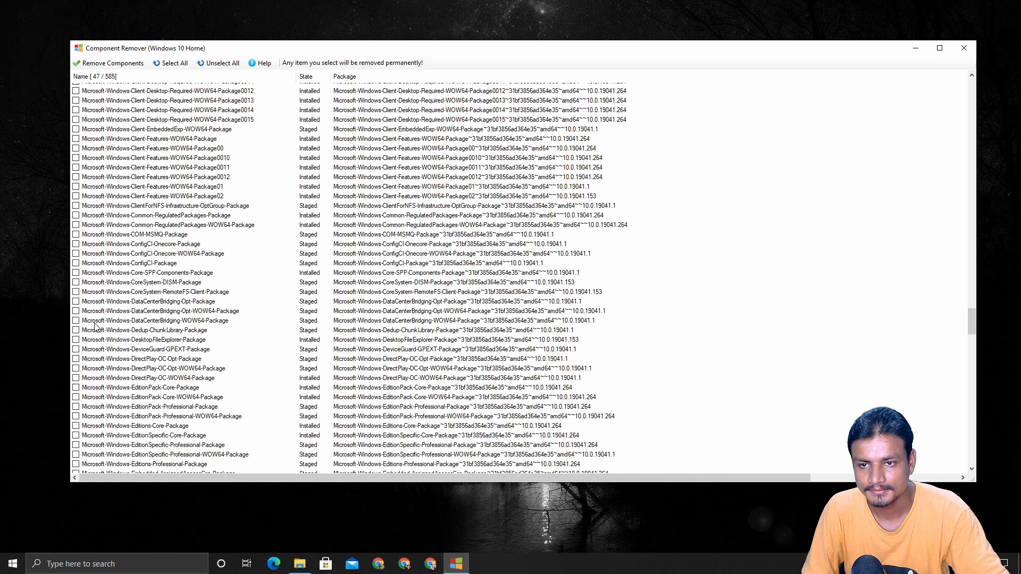
pyautogui.scroll(-20, 96, 329)
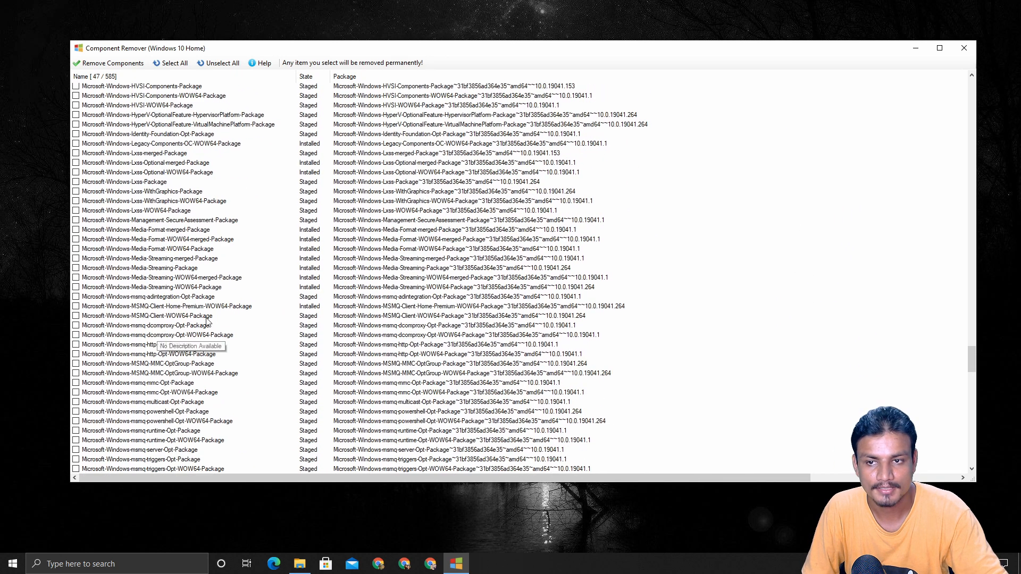
pyautogui.scroll(-20, 208, 322)
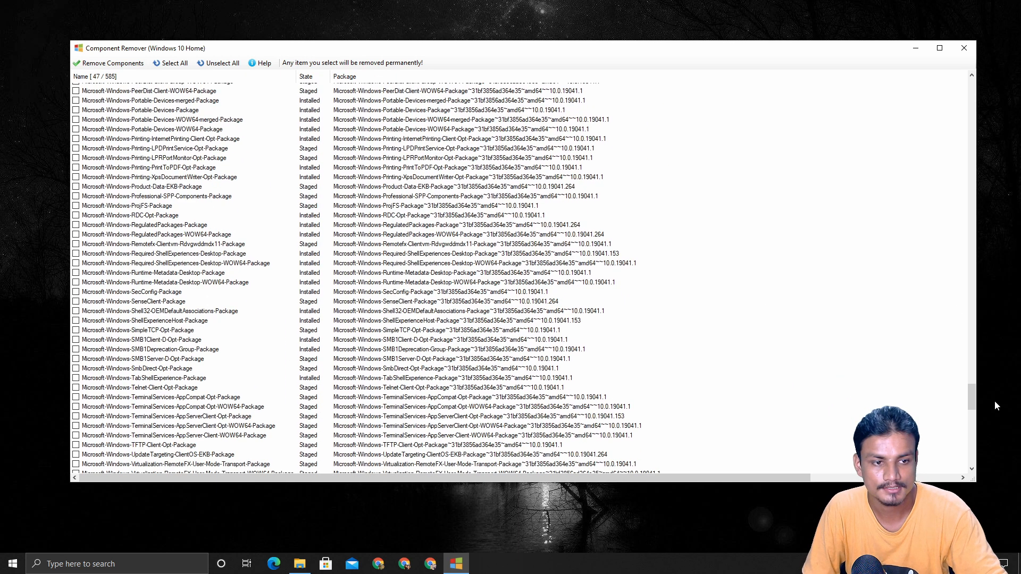
pyautogui.moveTo(968, 397); pyautogui.dragTo(969, 415)
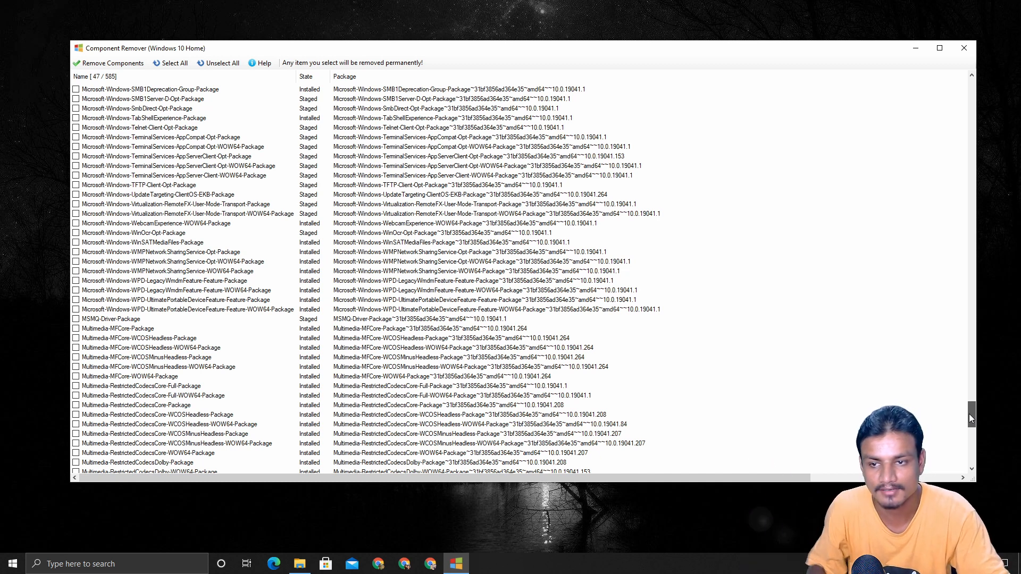
pyautogui.moveTo(969, 414); pyautogui.dragTo(974, 452)
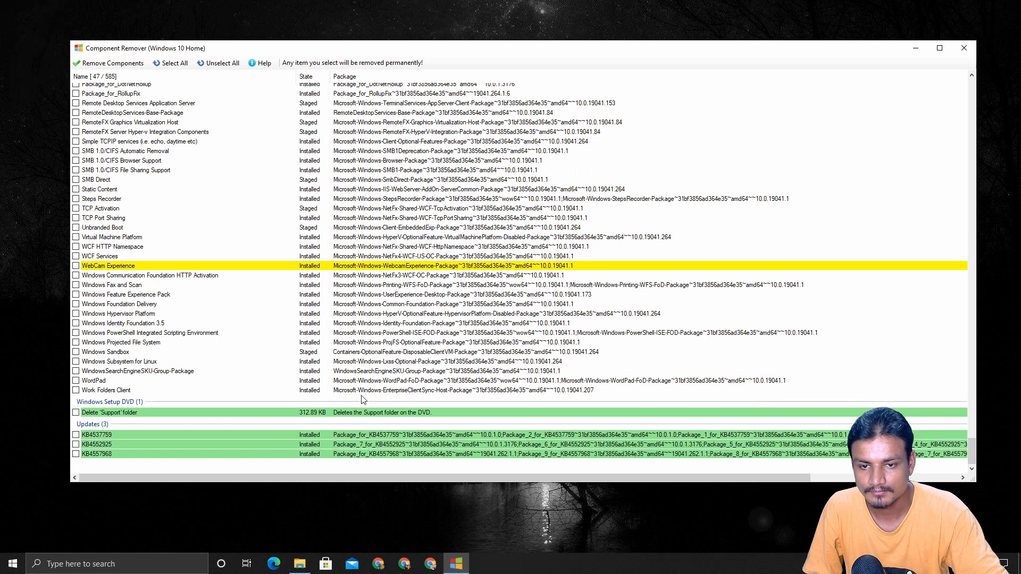
# Mark WordPad, Windows Sandbox, Windows Subsystem for Linux, and Windows Fax and Scan for removal
pyautogui.click(76, 381)
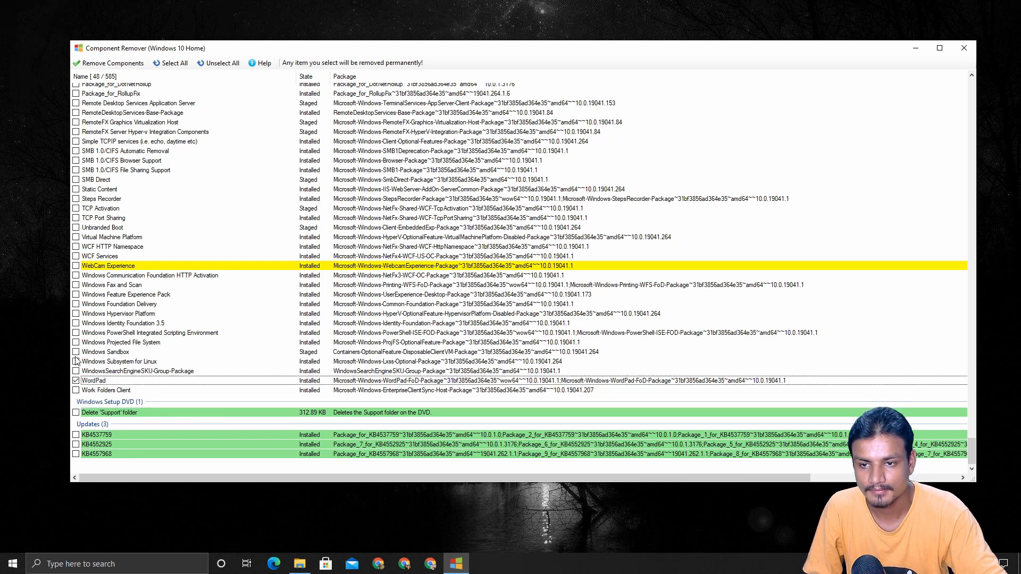
pyautogui.click(77, 353)
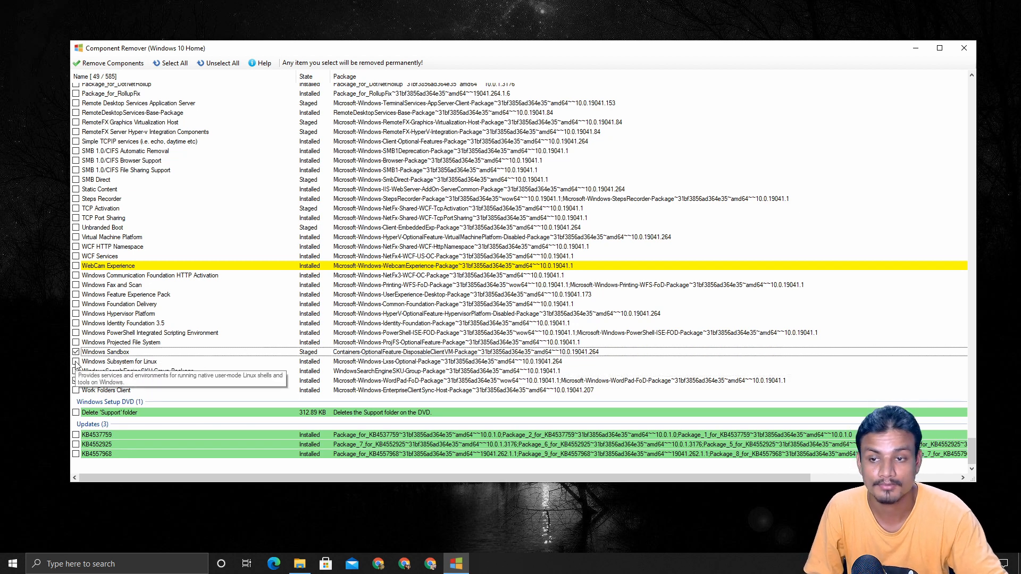
pyautogui.click(76, 363)
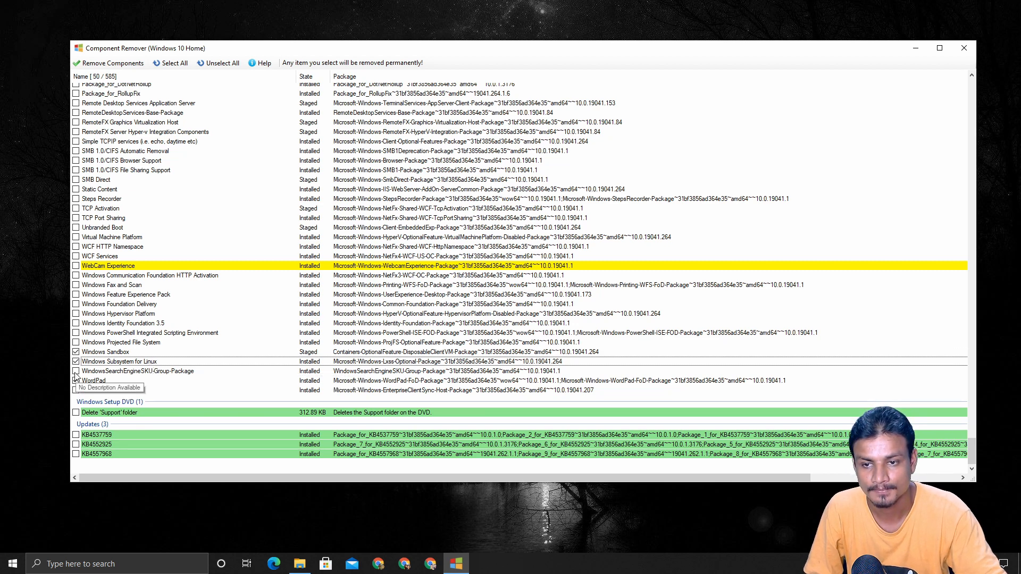
pyautogui.click(76, 381)
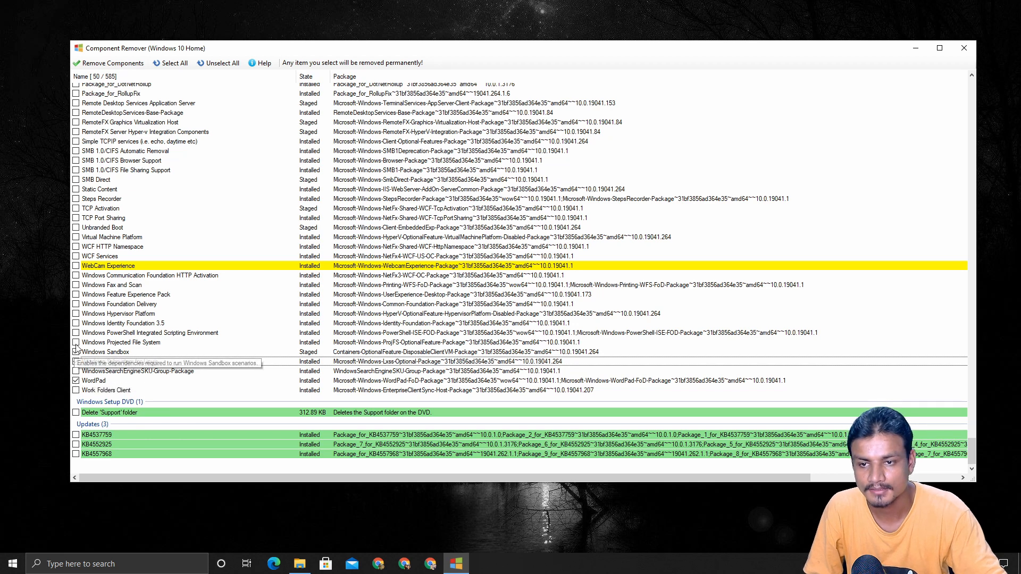
pyautogui.click(76, 315)
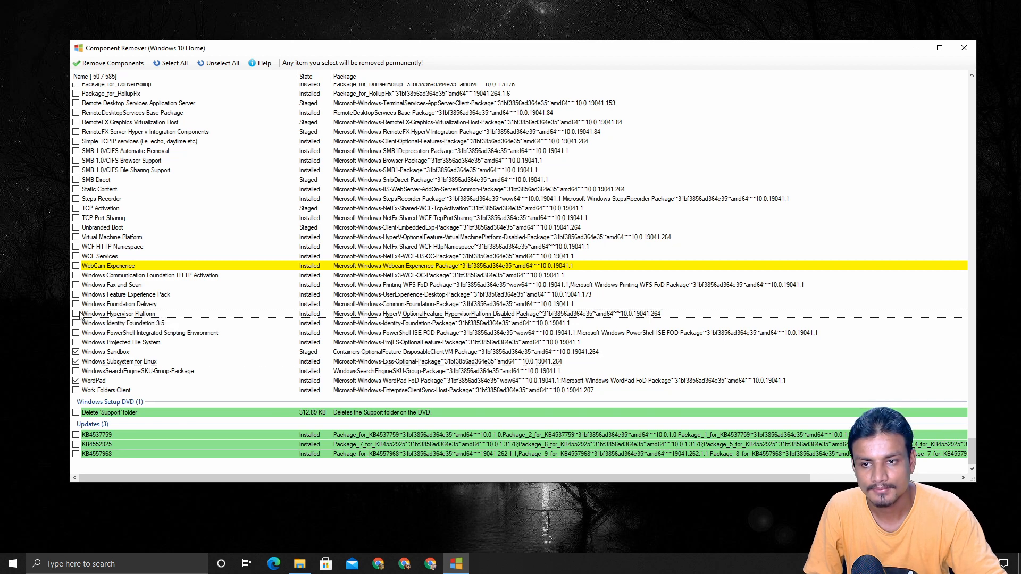
pyautogui.scroll(1, 79, 315)
pyautogui.click(75, 320)
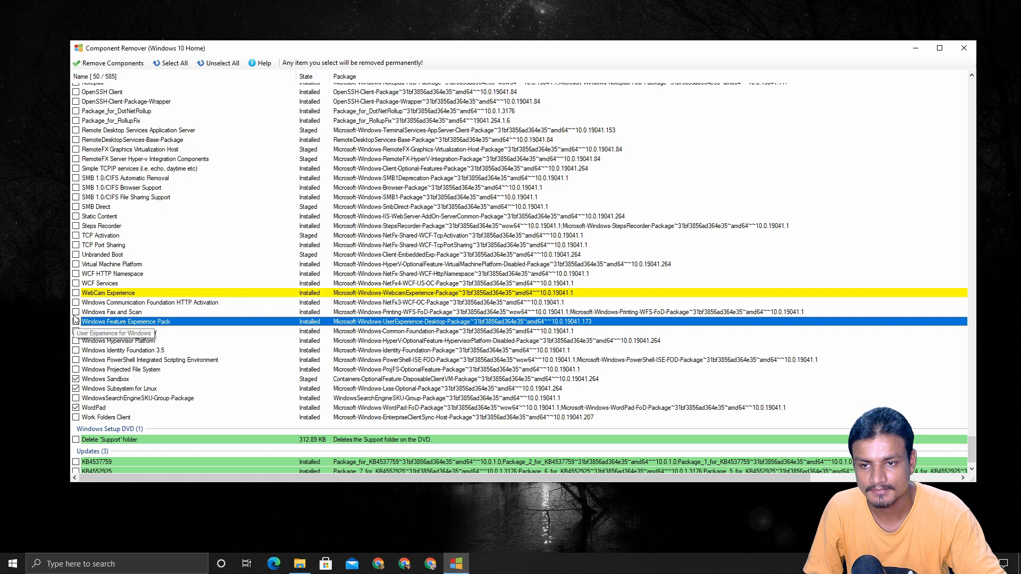
pyautogui.click(76, 313)
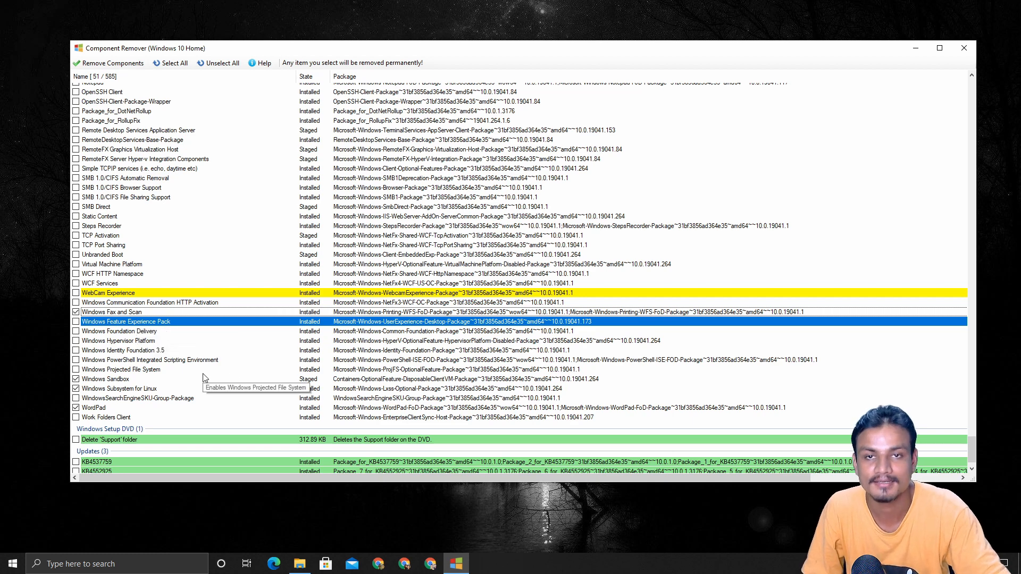
pyautogui.scroll(-1, 211, 371)
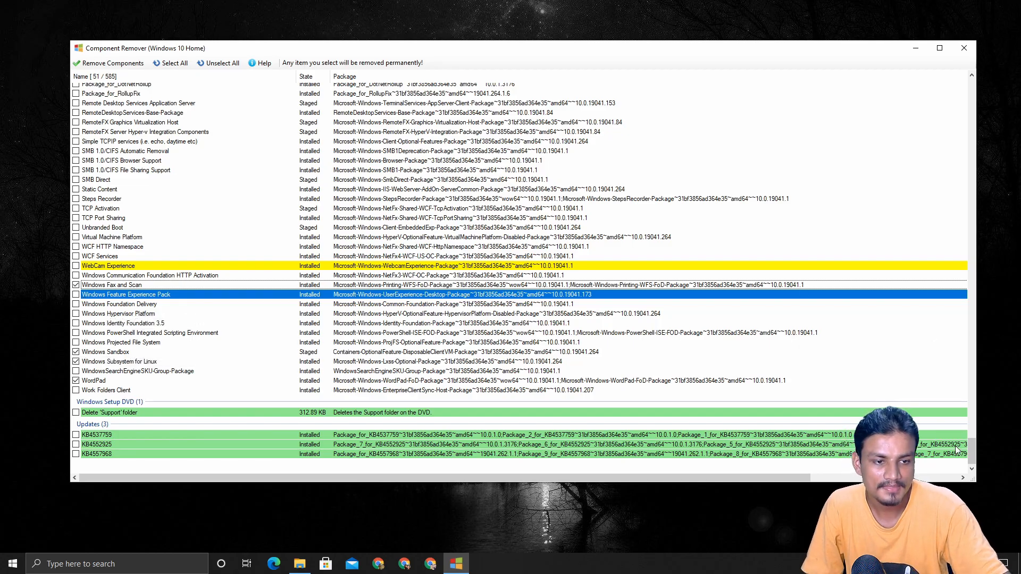
# Review the marked components from Accessories to Windows Apps, and briefly open and close the Windows search
pyautogui.moveTo(969, 453); pyautogui.dragTo(991, 88)
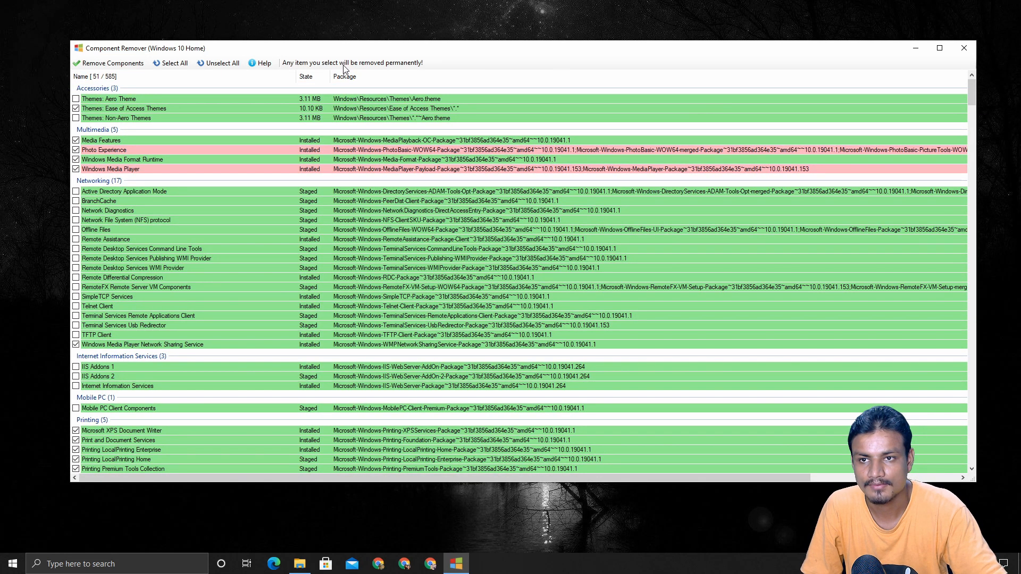
pyautogui.scroll(-9, 311, 224)
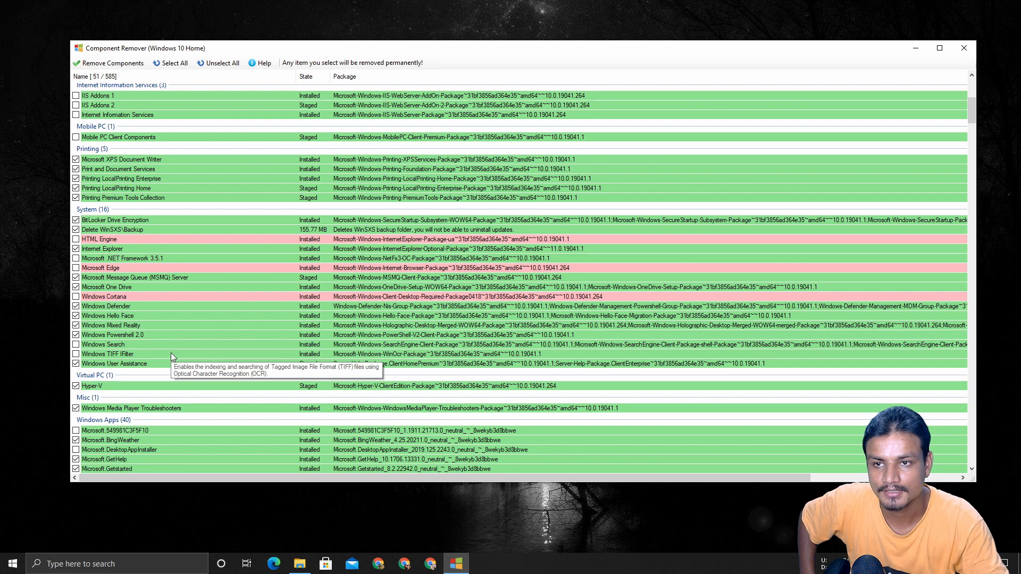
pyautogui.scroll(6, 171, 353)
pyautogui.scroll(4, 170, 352)
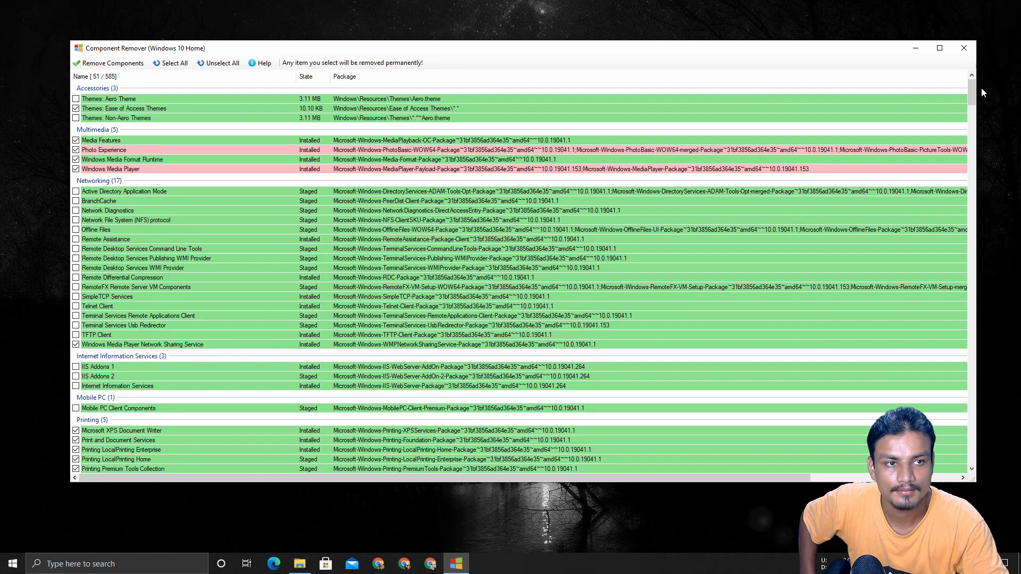
pyautogui.moveTo(973, 94); pyautogui.dragTo(970, 116)
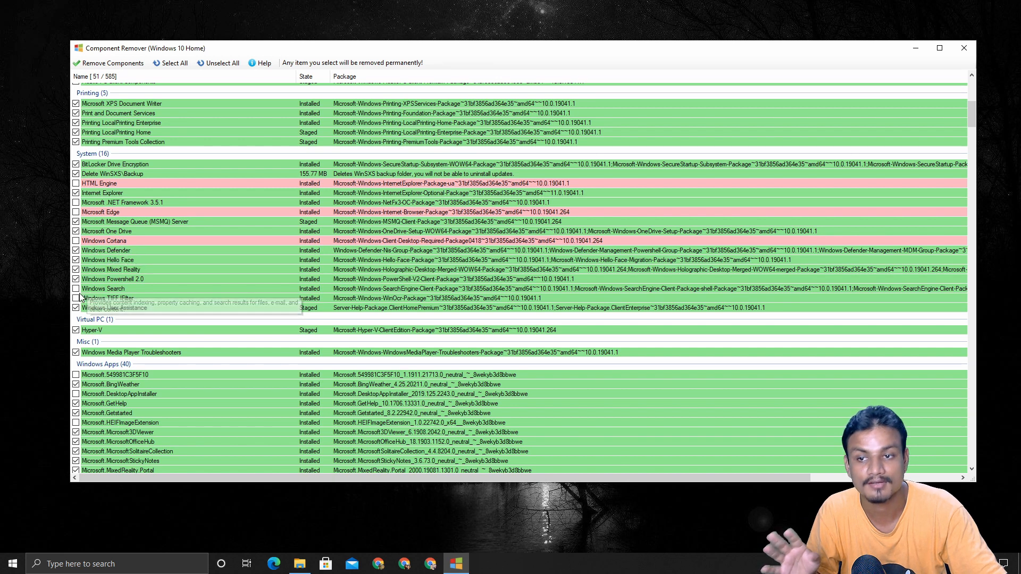
pyautogui.click(74, 560)
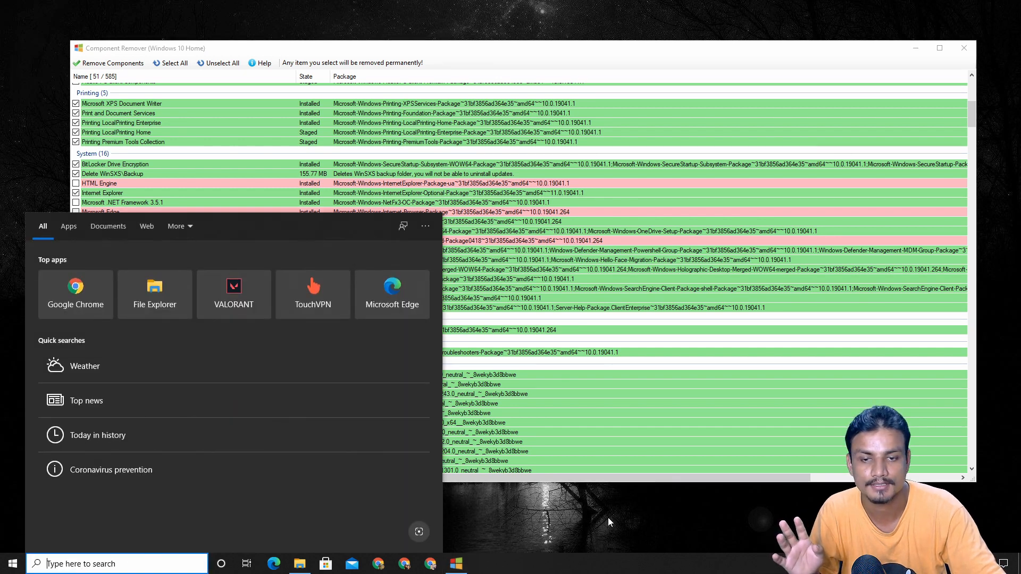
pyautogui.click(607, 518)
# Remove the marked components from the Windows 10 Home image and accept the permanent removal
pyautogui.scroll(11, 436, 276)
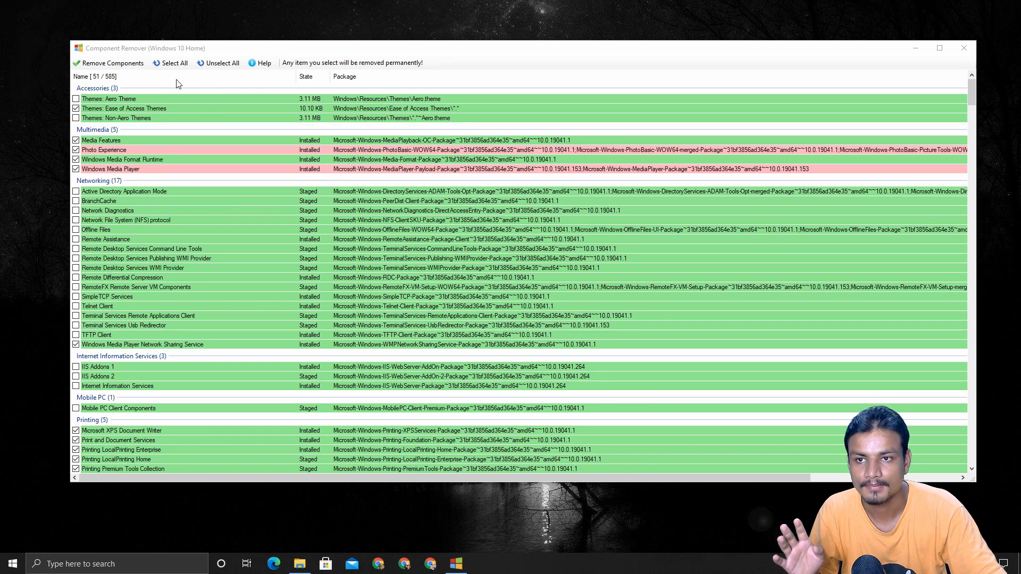
pyautogui.click(113, 64)
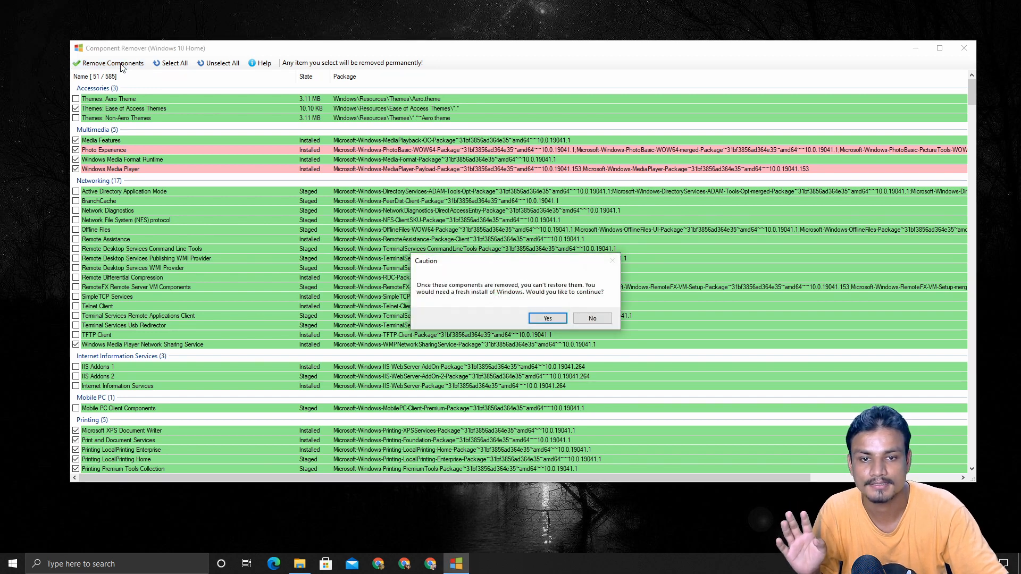
pyautogui.click(547, 319)
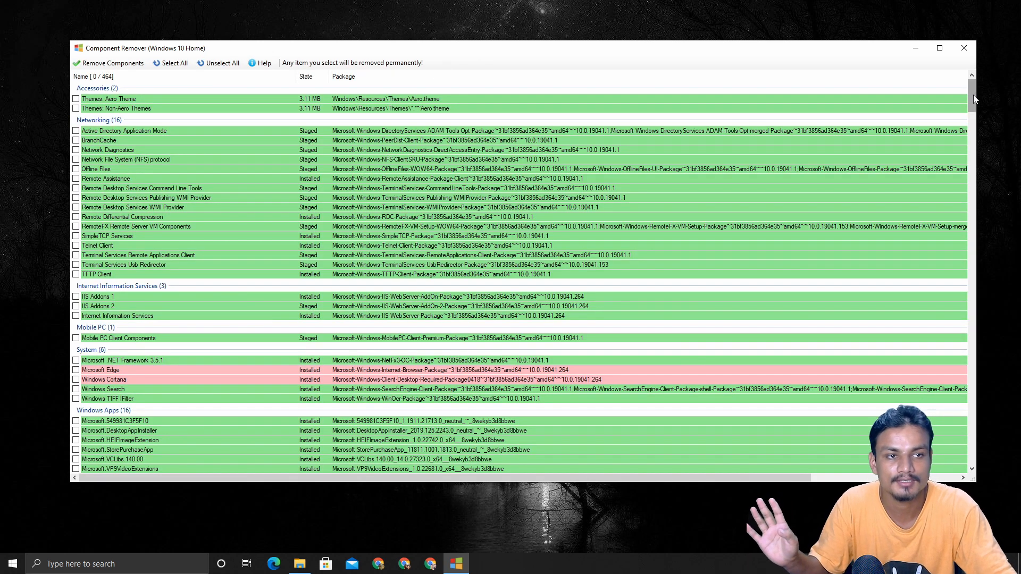
# Check the list of remaining components and clear the removal marks from all of them
pyautogui.moveTo(973, 95); pyautogui.dragTo(972, 449)
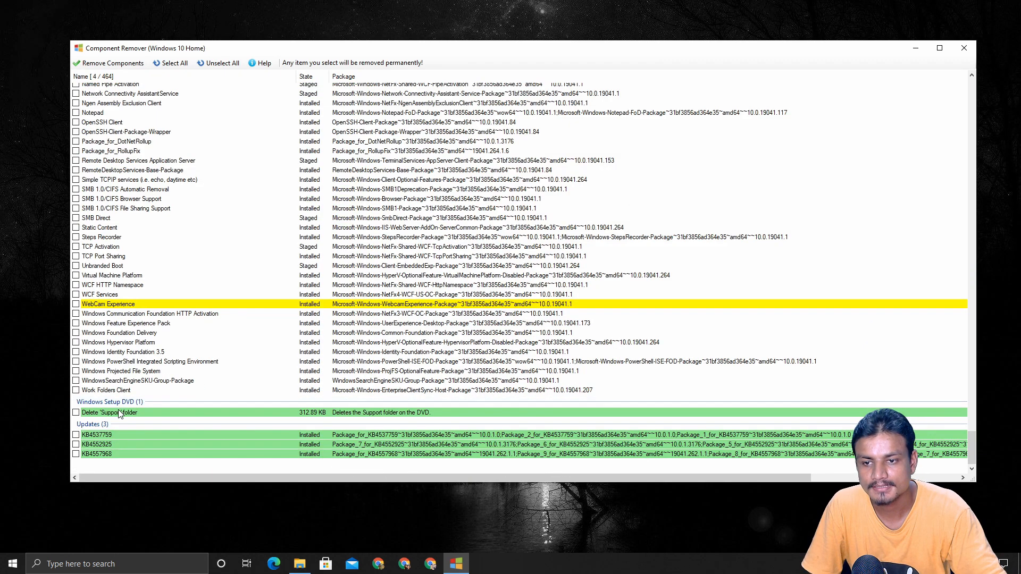
pyautogui.scroll(20, 97, 371)
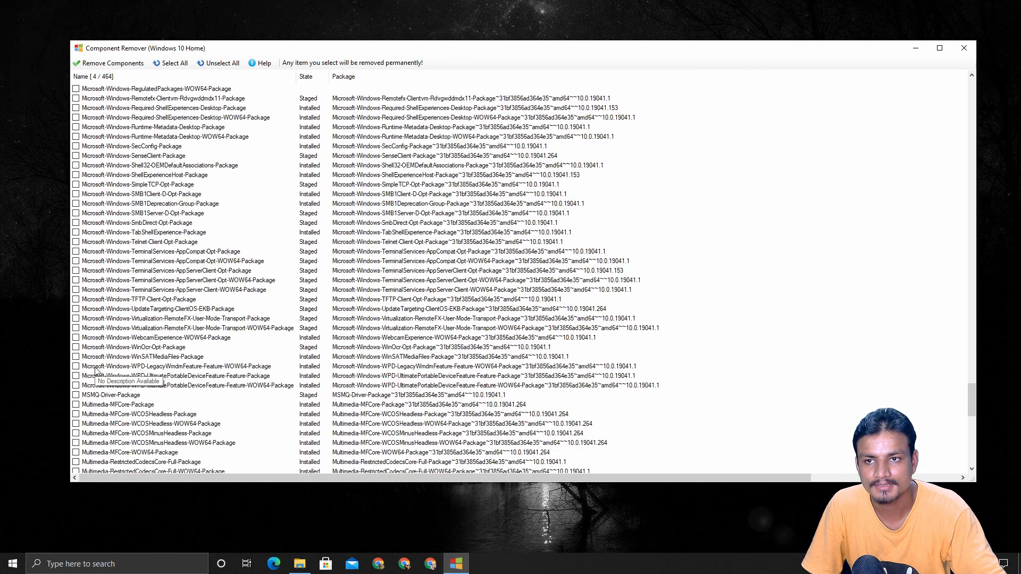
pyautogui.scroll(6, 96, 371)
pyautogui.scroll(2, 95, 133)
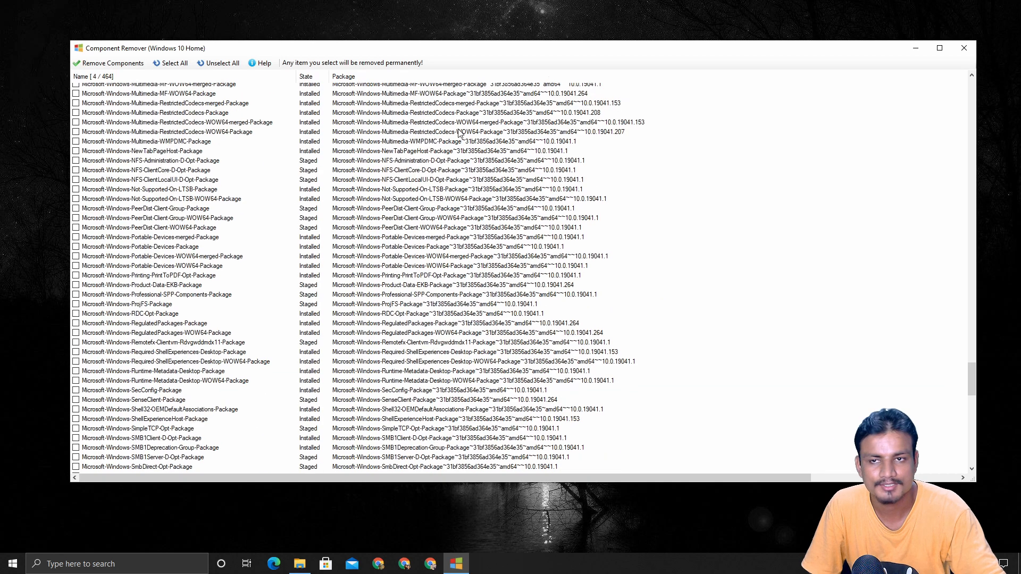
pyautogui.click(236, 65)
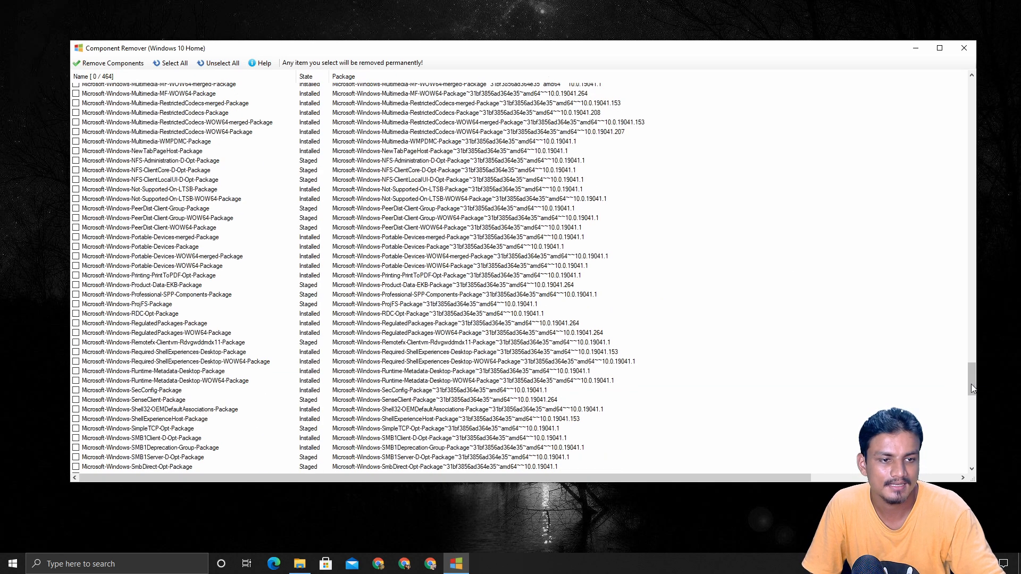
# Close the Component Remover and unmount the Windows 10 Home image with the Save and Rebuild option
pyautogui.moveTo(971, 384); pyautogui.dragTo(966, 88)
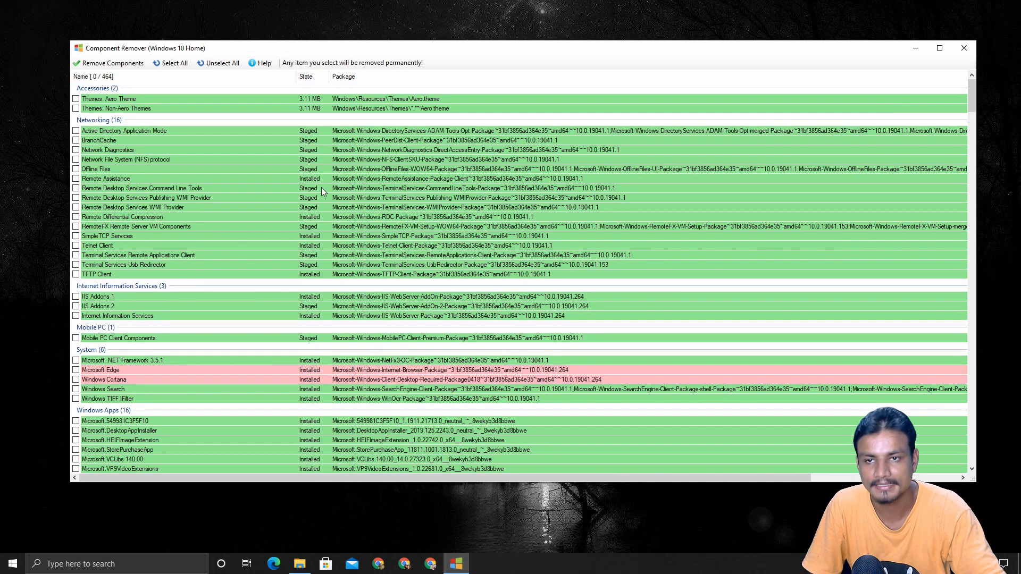
pyautogui.click(963, 49)
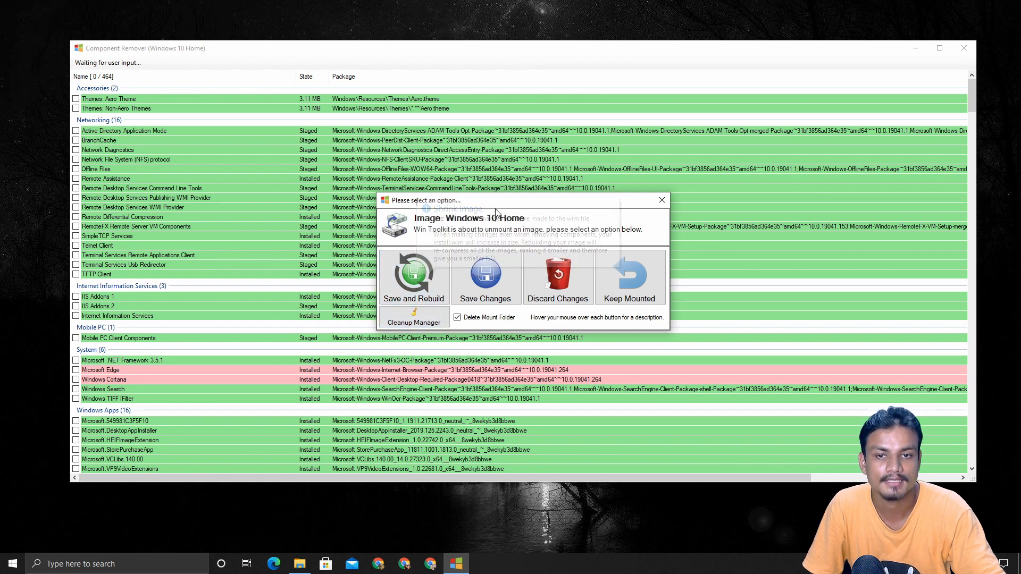
pyautogui.moveTo(565, 288)
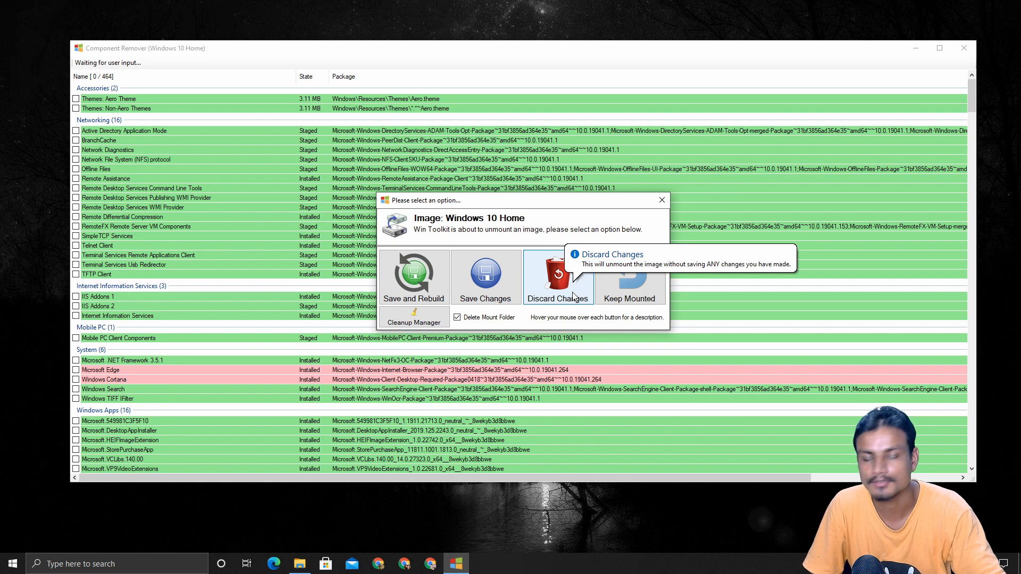
pyautogui.click(414, 279)
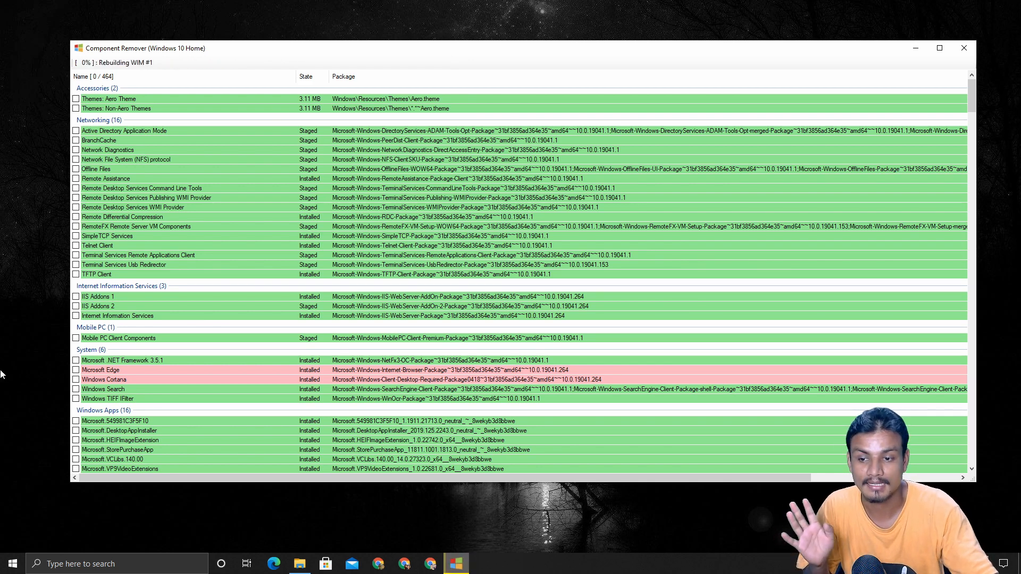
pyautogui.click(12, 564)
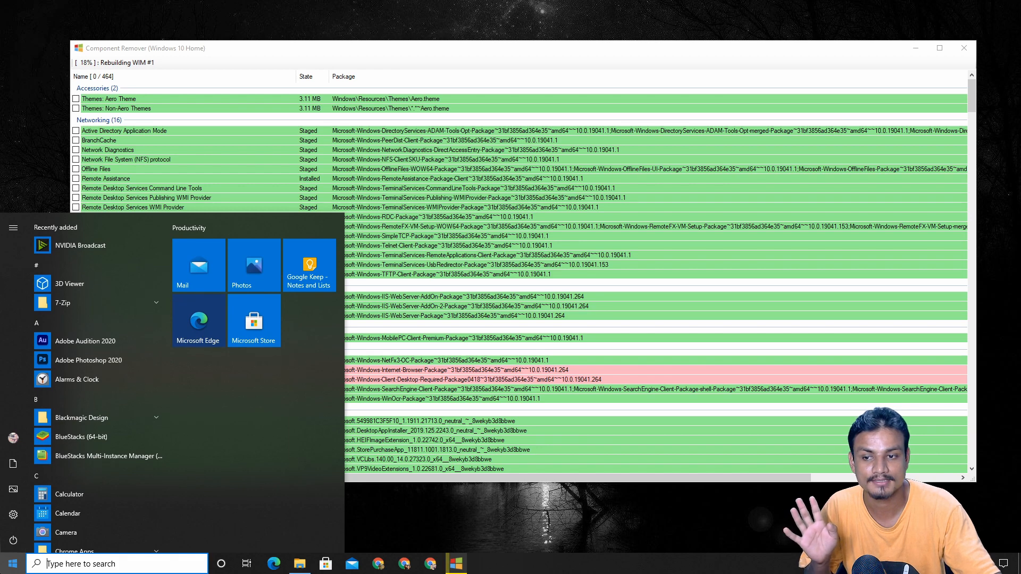
pyautogui.click(8, 563)
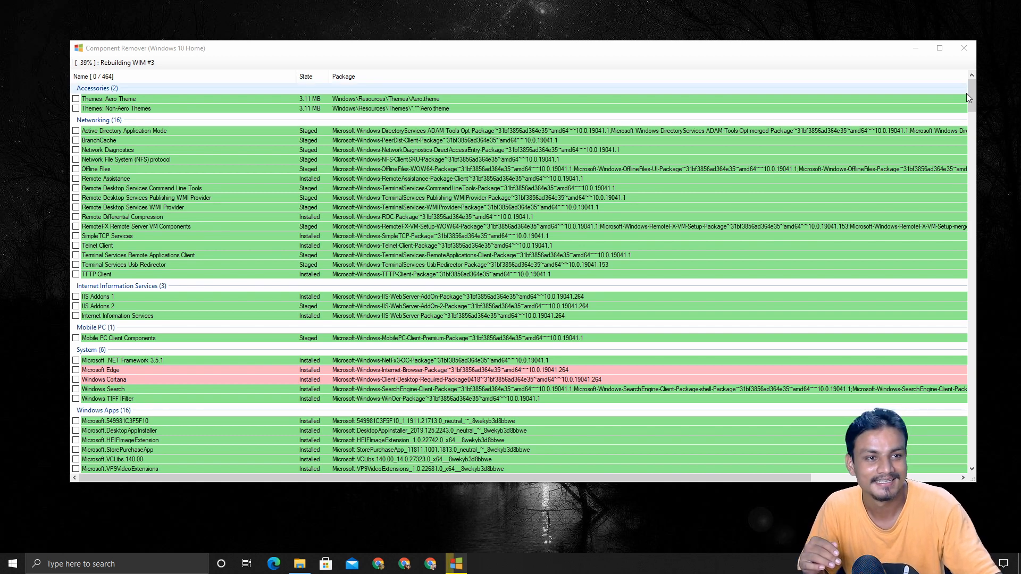
pyautogui.moveTo(971, 96)
pyautogui.mouseDown()
pyautogui.moveTo(973, 107)
pyautogui.moveTo(970, 91)
pyautogui.mouseUp()
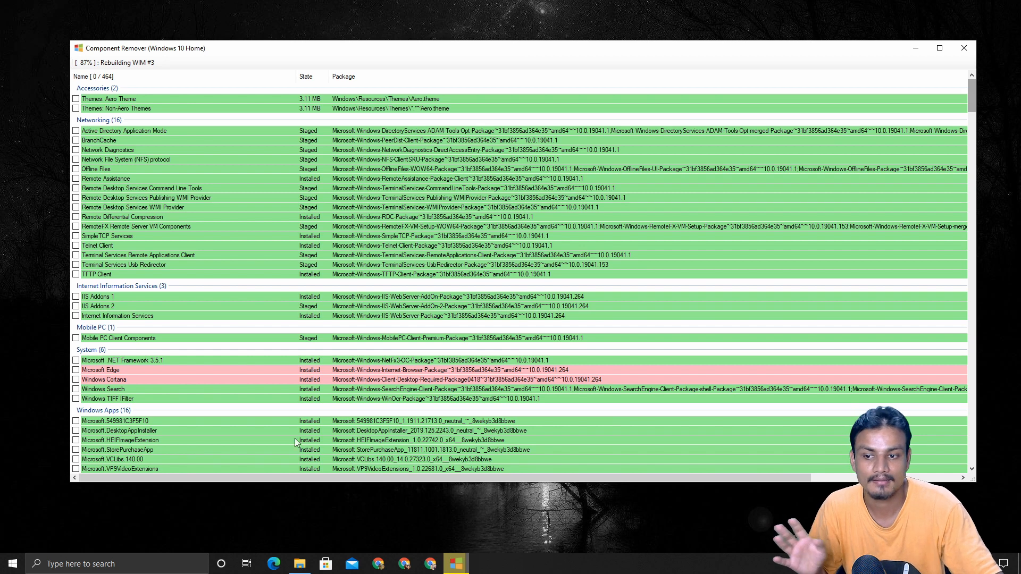
pyautogui.click(4, 568)
pyautogui.click(5, 568)
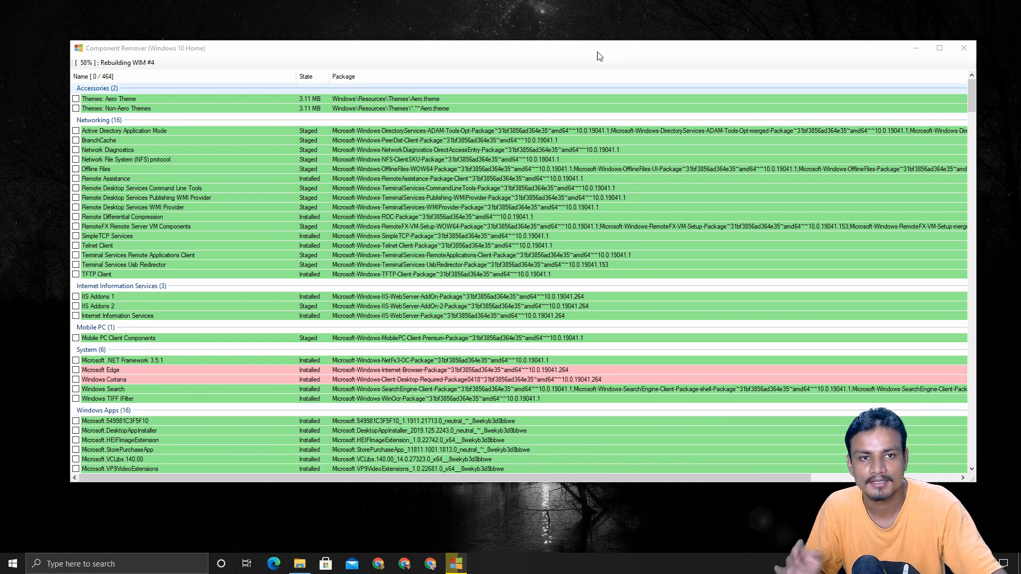
pyautogui.moveTo(542, 54)
pyautogui.mouseDown()
pyautogui.moveTo(540, 44)
pyautogui.moveTo(528, 52)
pyautogui.mouseUp()
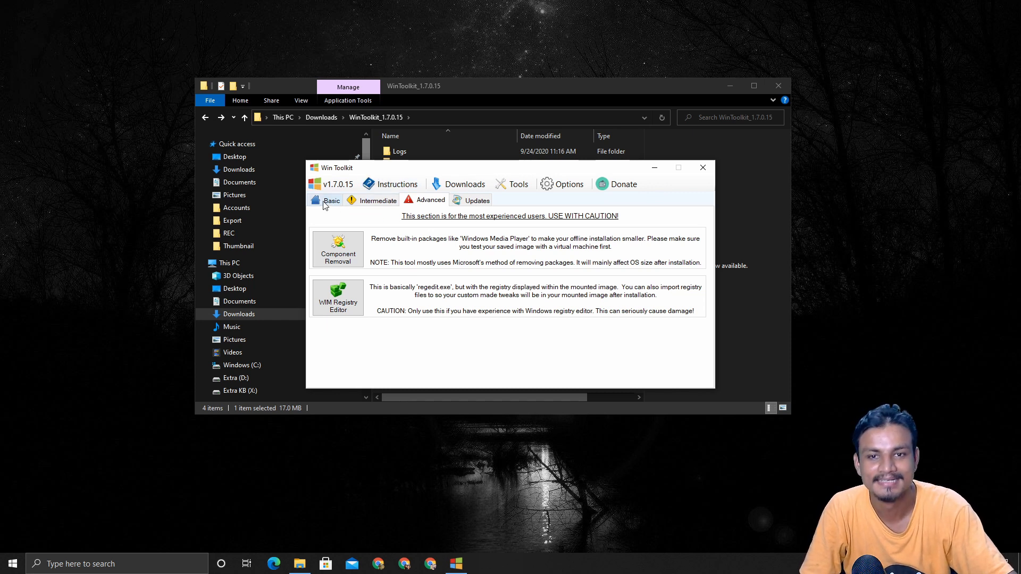
# Close the file window, open the ISO Maker, and choose the Win10_2004_English_x64 folder in Downloads\WinToolkit_1.7.0.15 as the source
pyautogui.click(779, 86)
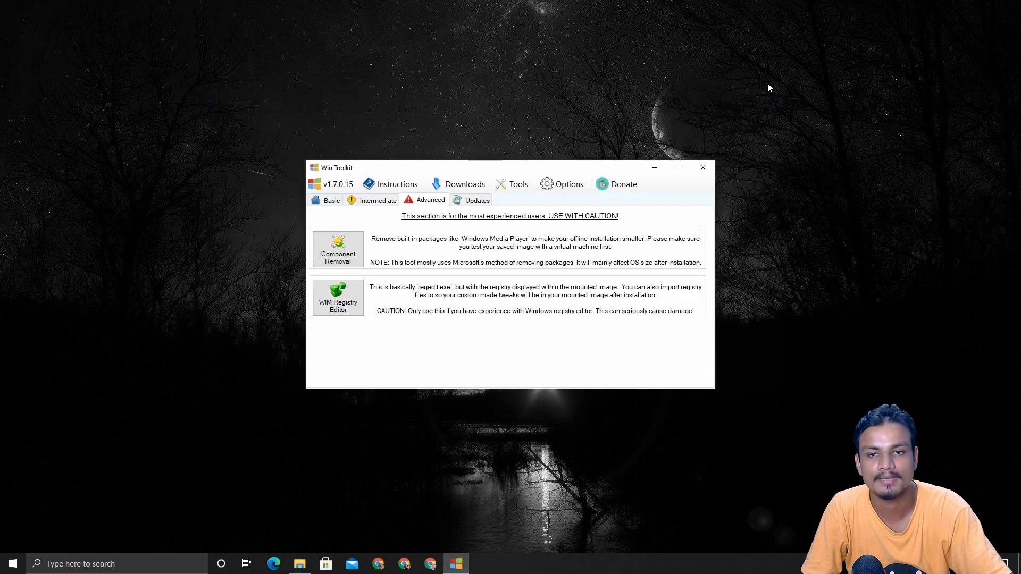
pyautogui.click(331, 203)
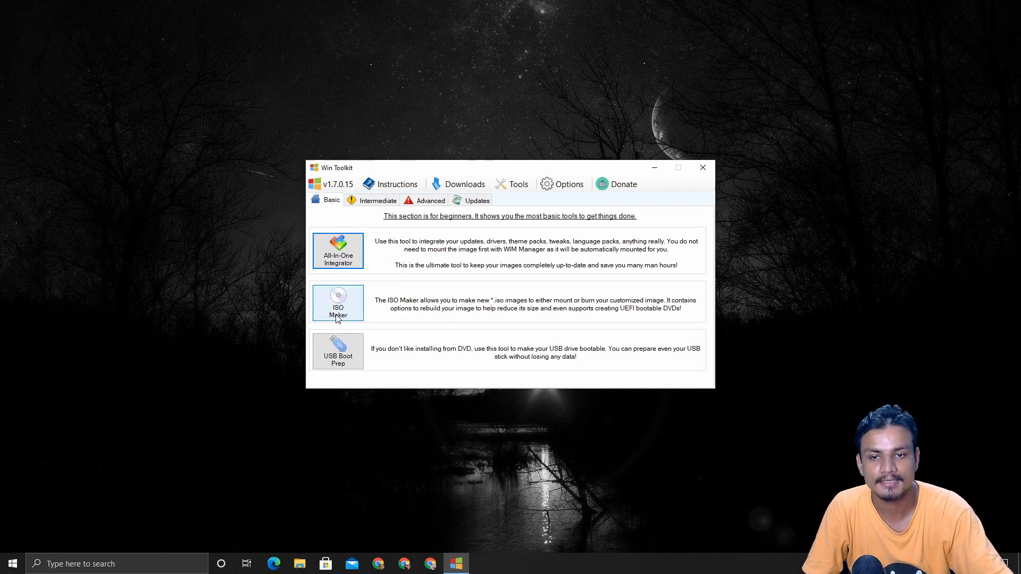
pyautogui.click(337, 310)
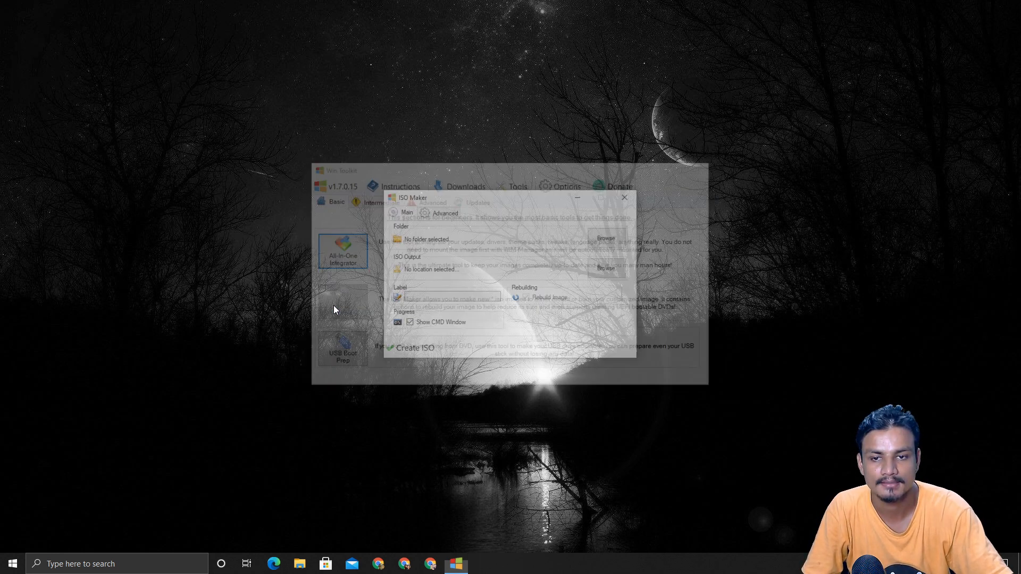
pyautogui.click(603, 242)
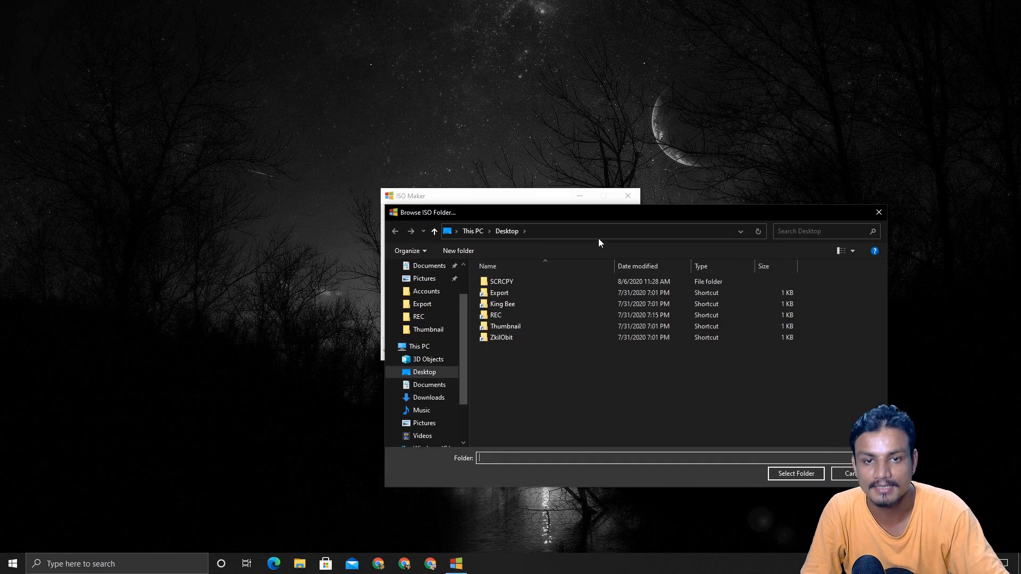
pyautogui.click(429, 398)
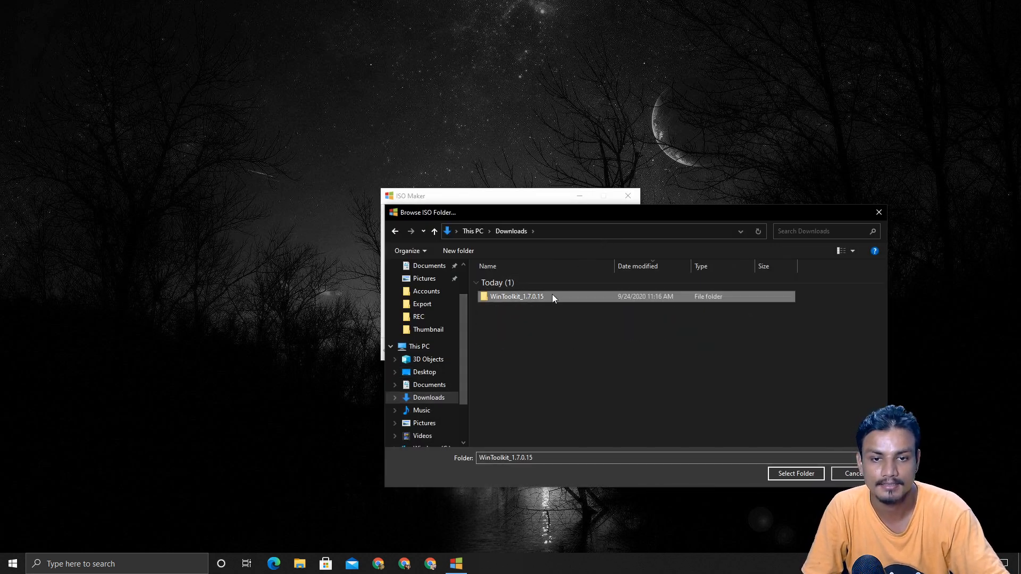
pyautogui.doubleClick(552, 293)
pyautogui.click(548, 294)
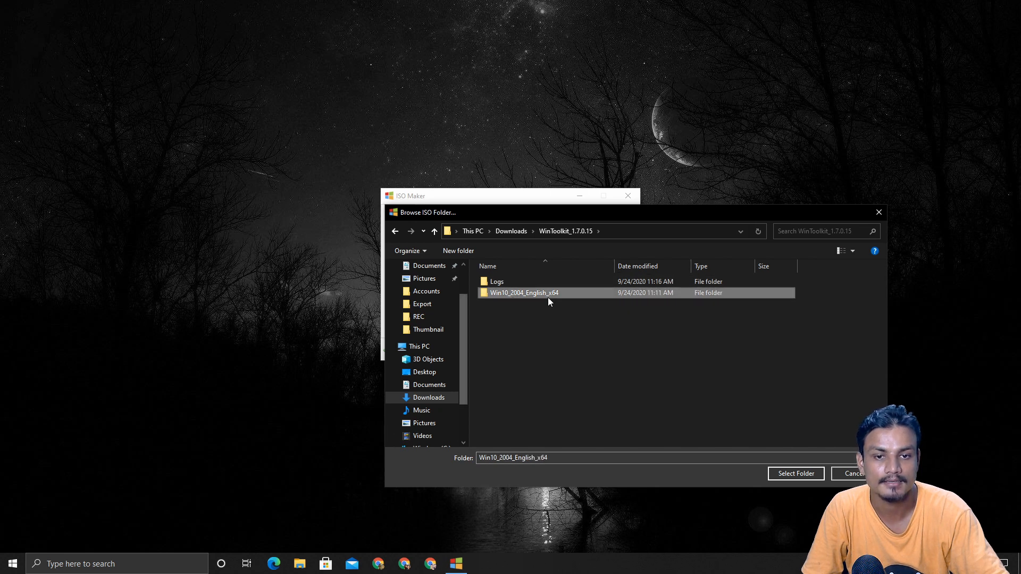
pyautogui.doubleClick(531, 295)
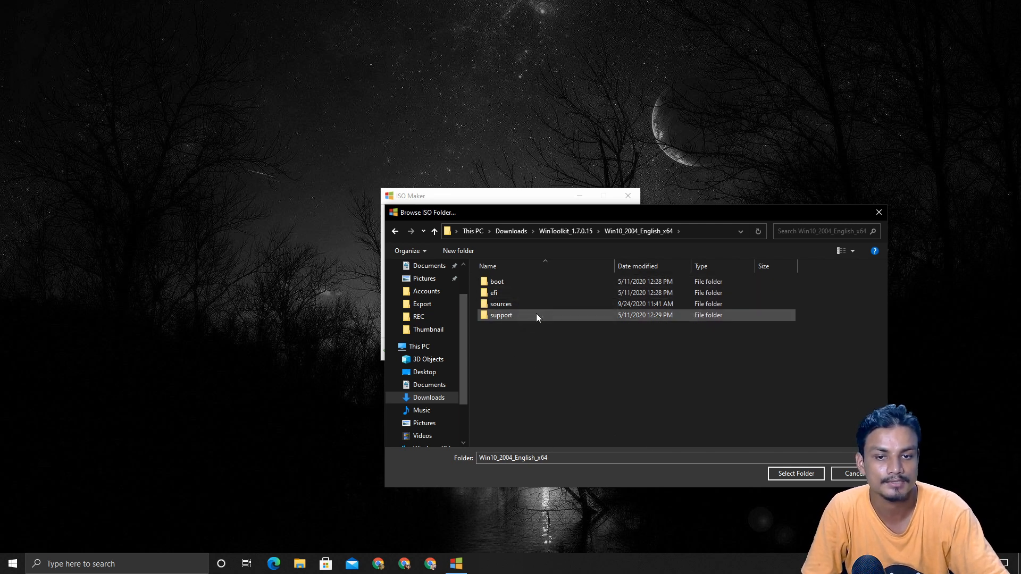
pyautogui.click(799, 474)
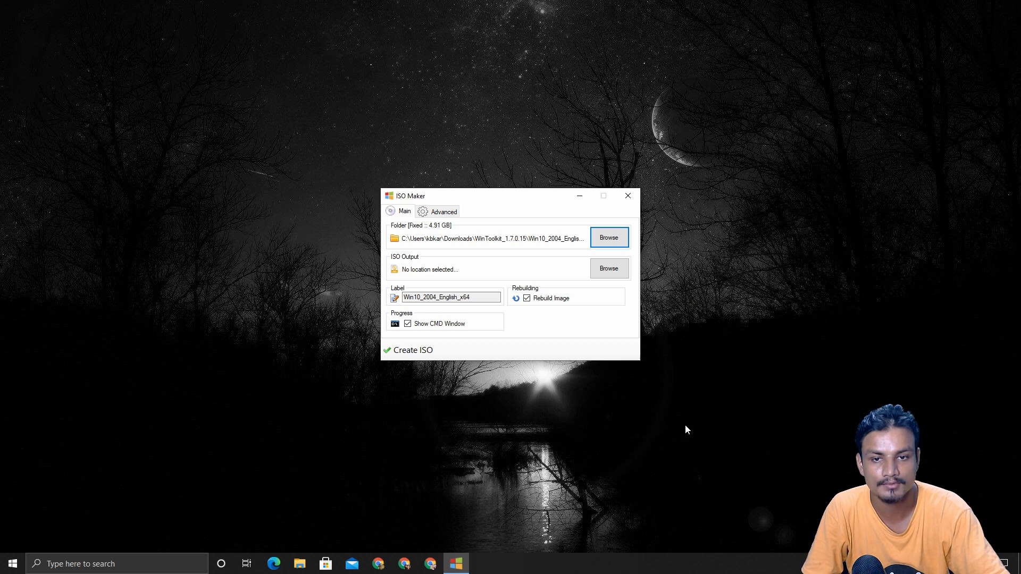
# Set the ISO output to a file named "win 10 lite" in the Downloads folder
pyautogui.click(609, 270)
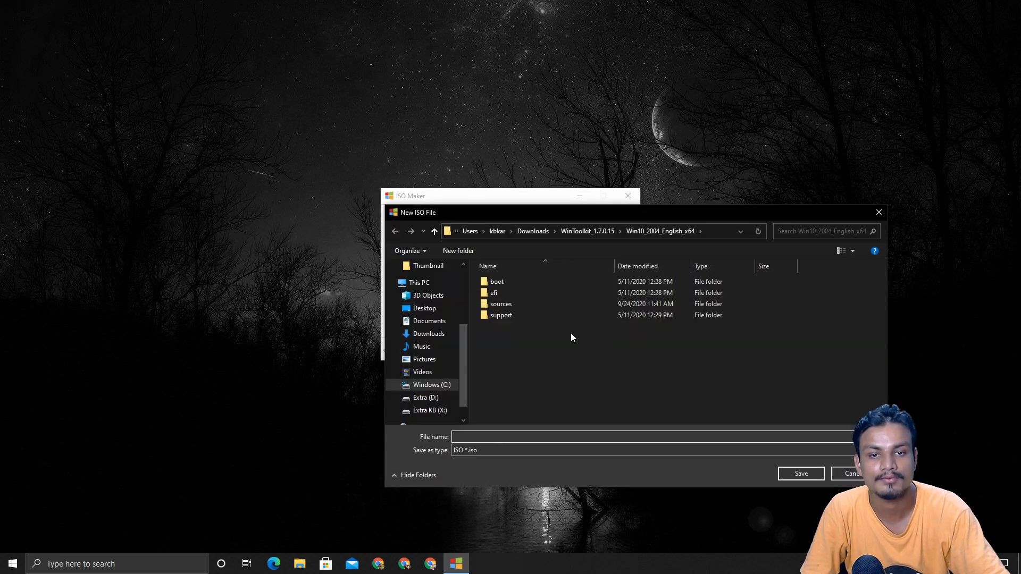
pyautogui.click(533, 231)
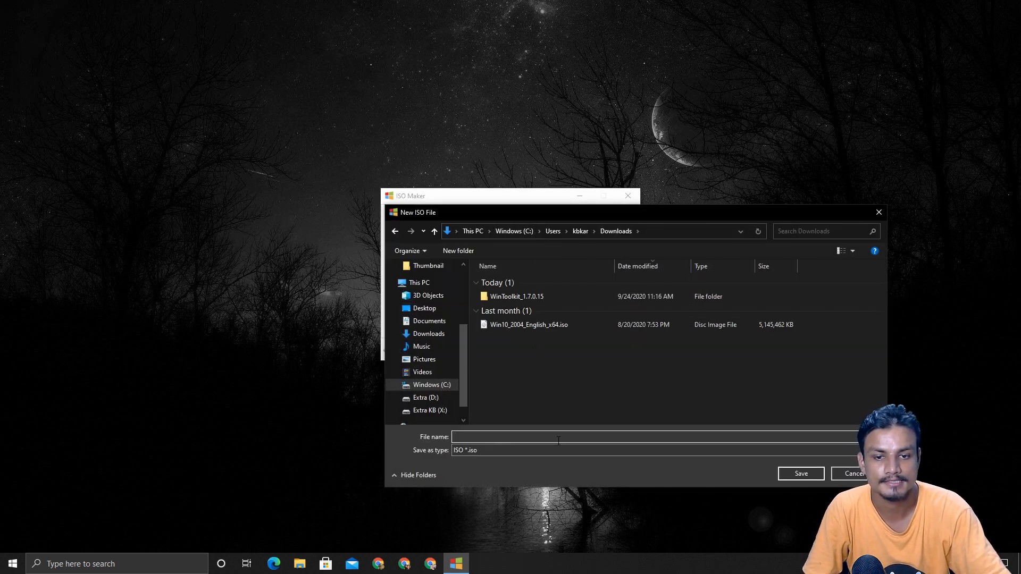
pyautogui.click(537, 432)
pyautogui.write('w')
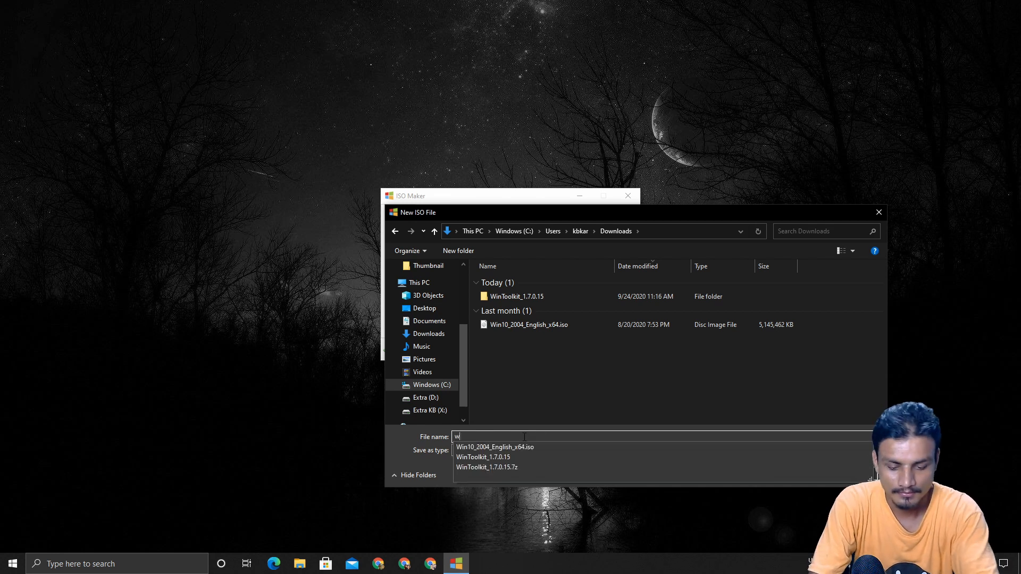
pyautogui.write('in 10 ')
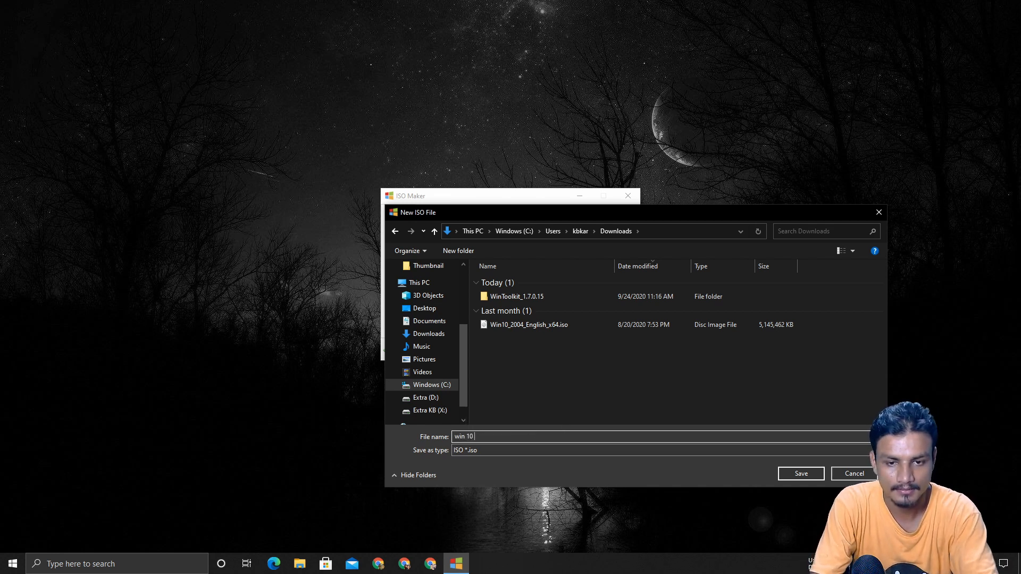
pyautogui.write('lite')
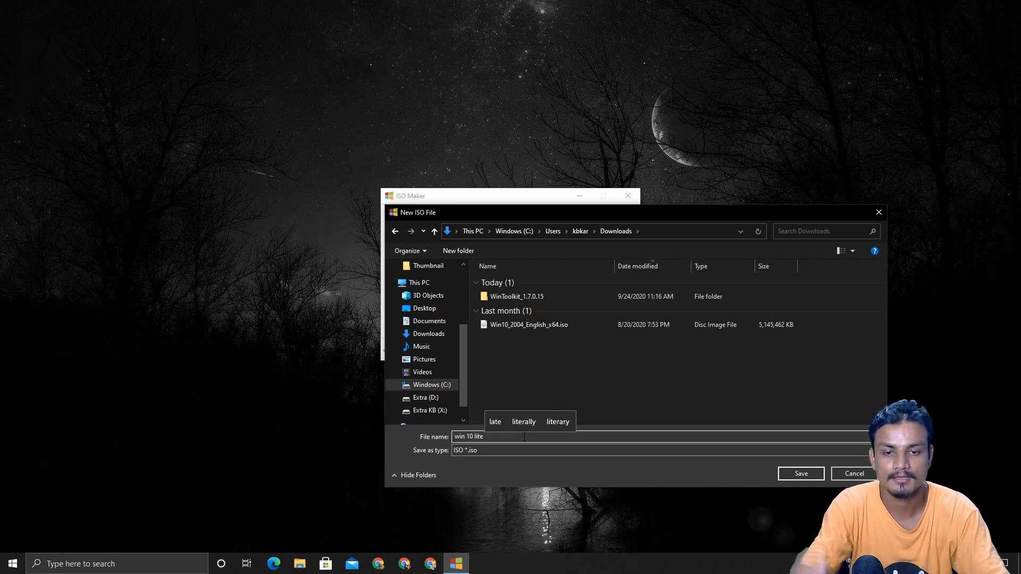
pyautogui.click(794, 472)
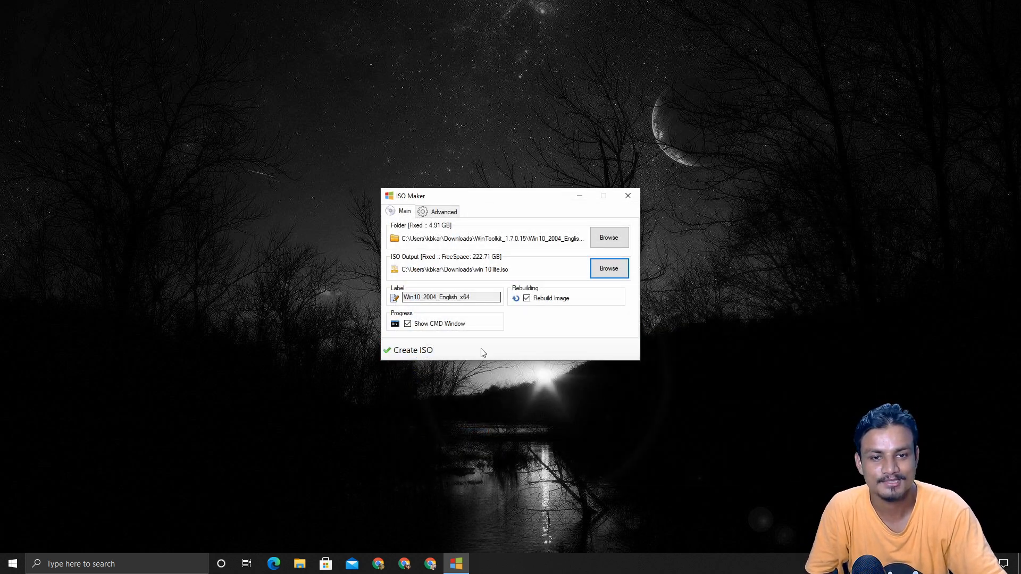
# Create the ISO with image rebuilding enabled and dismiss the completion notice
pyautogui.click(411, 352)
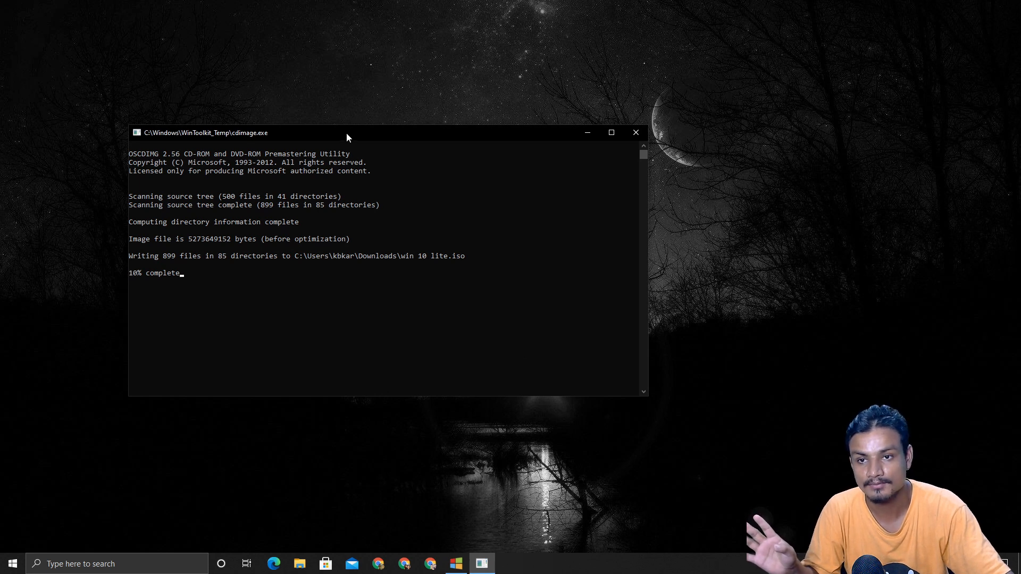
pyautogui.moveTo(346, 138); pyautogui.dragTo(385, 120)
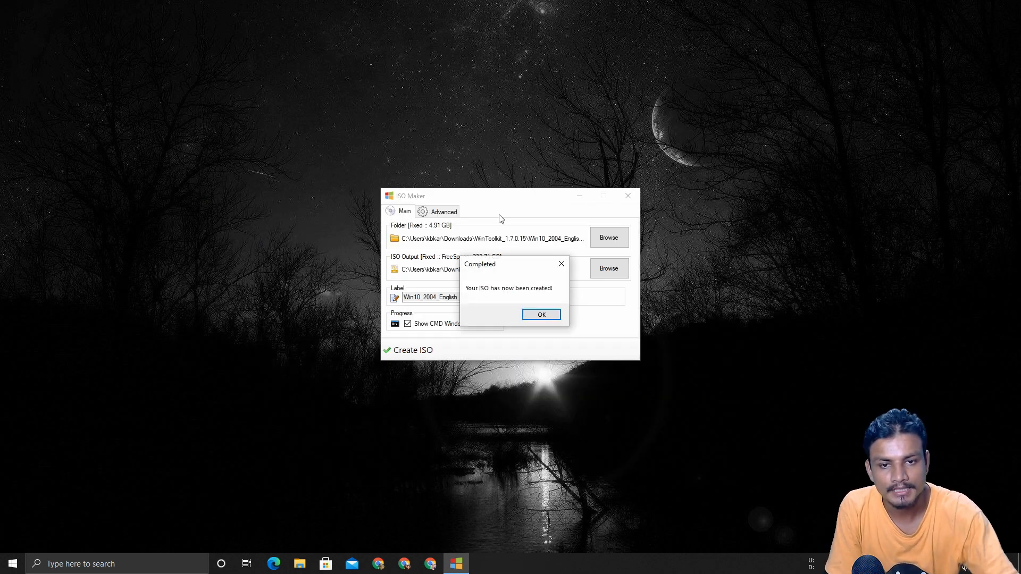
pyautogui.click(536, 312)
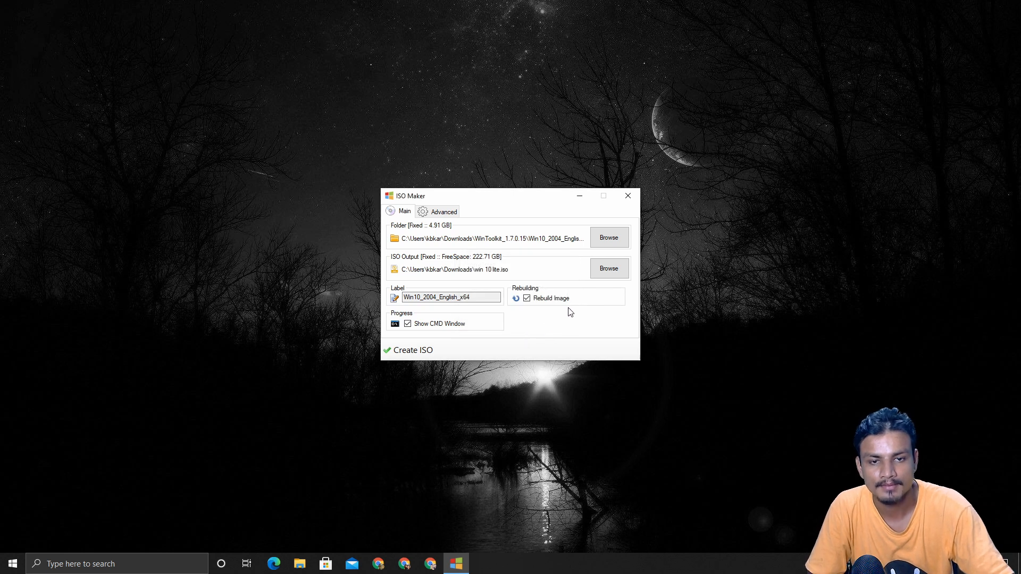
# Switch to File Explorer, compare the sizes of win 10 lite.iso and Win10_2004_English_x64.iso in Downloads, and briefly look into the WinToolkit_1.7.0.15 folder
pyautogui.click(299, 564)
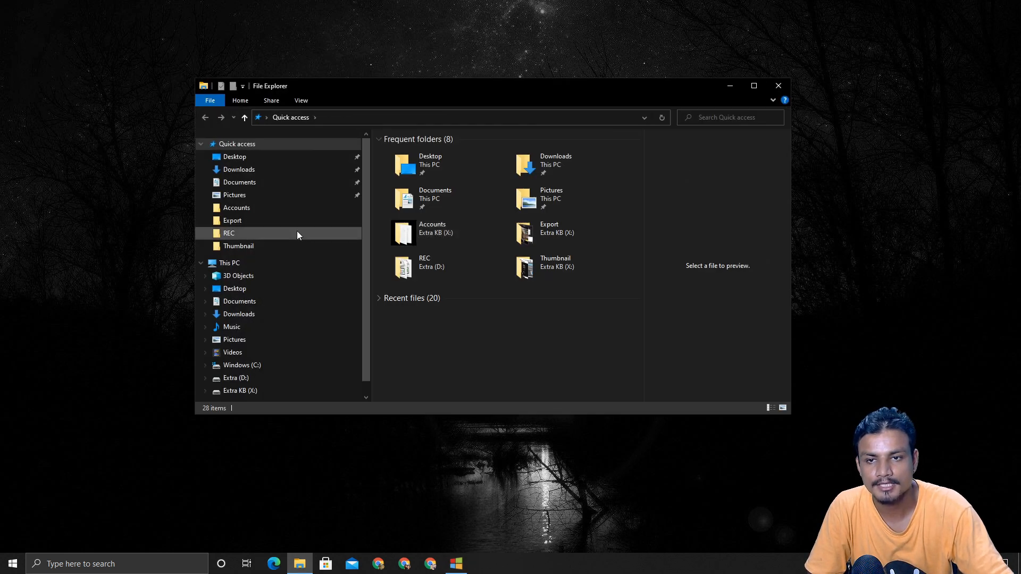
pyautogui.click(272, 172)
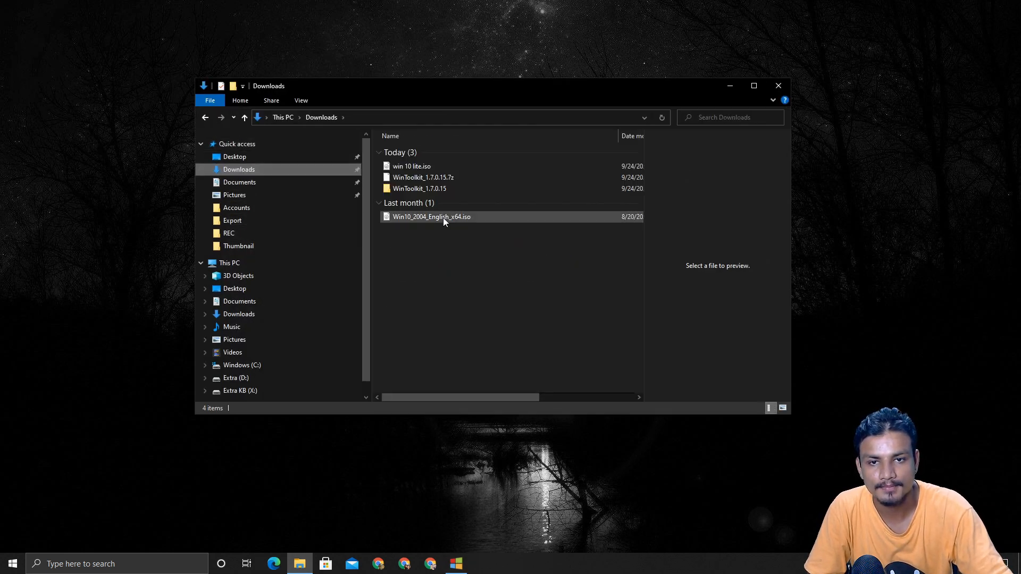
pyautogui.click(443, 179)
pyautogui.rightClick(445, 177)
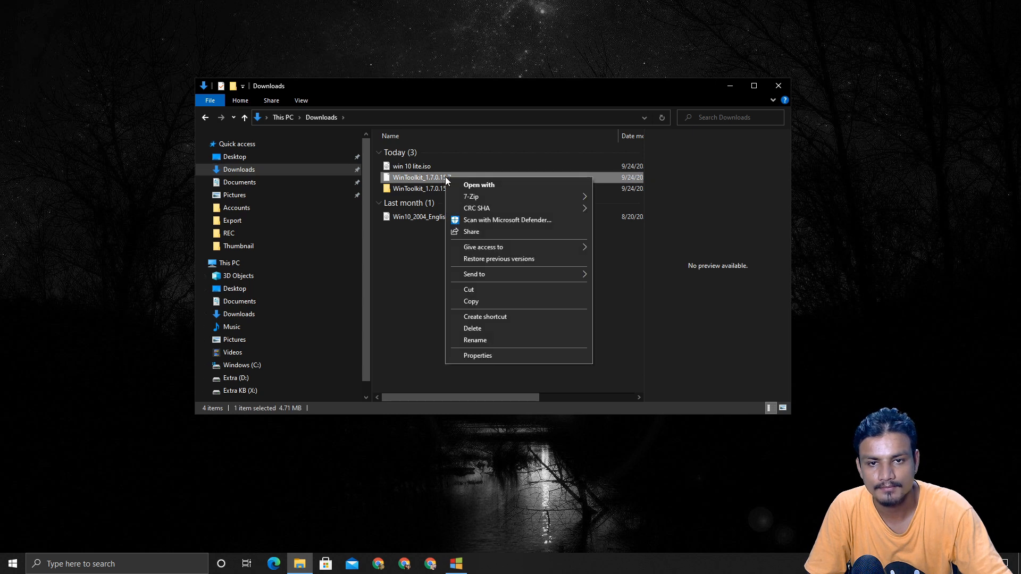
pyautogui.click(416, 168)
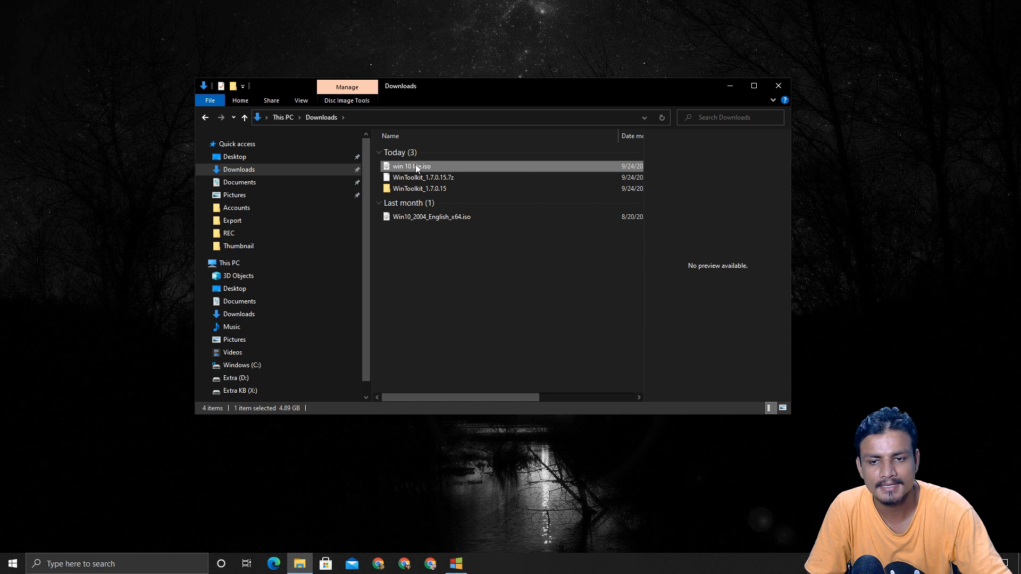
pyautogui.click(419, 219)
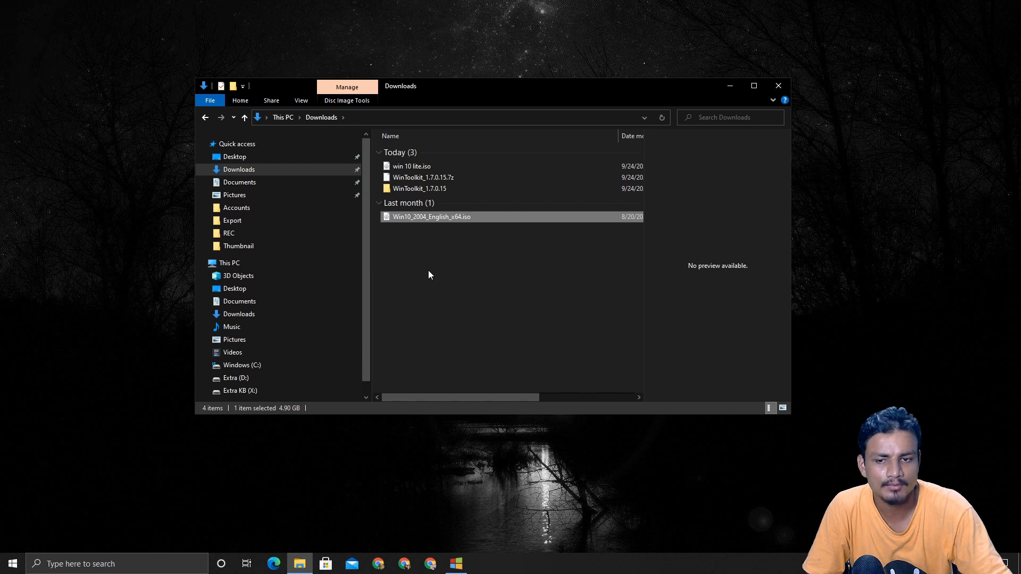
pyautogui.click(429, 273)
pyautogui.click(434, 217)
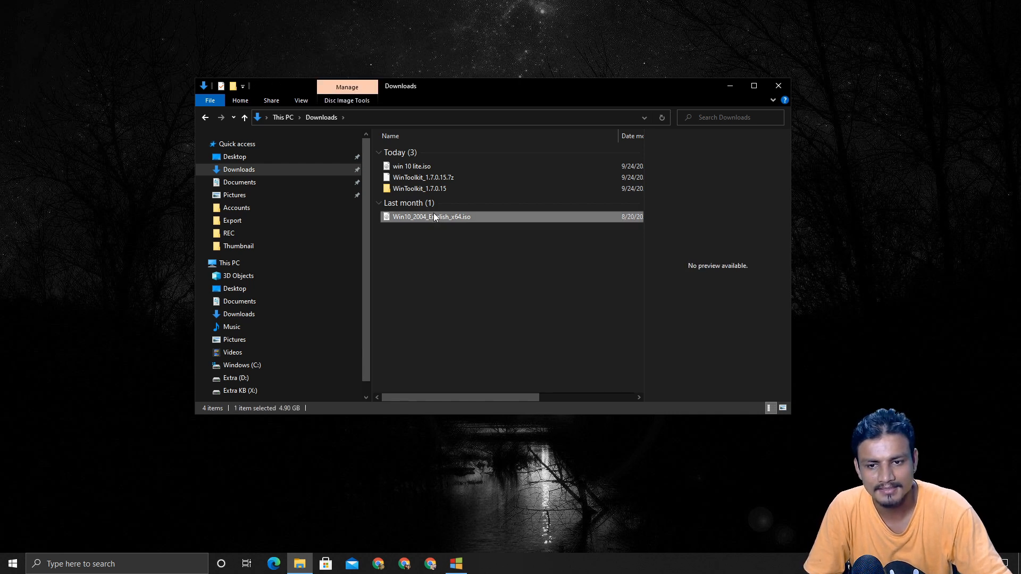
pyautogui.click(426, 167)
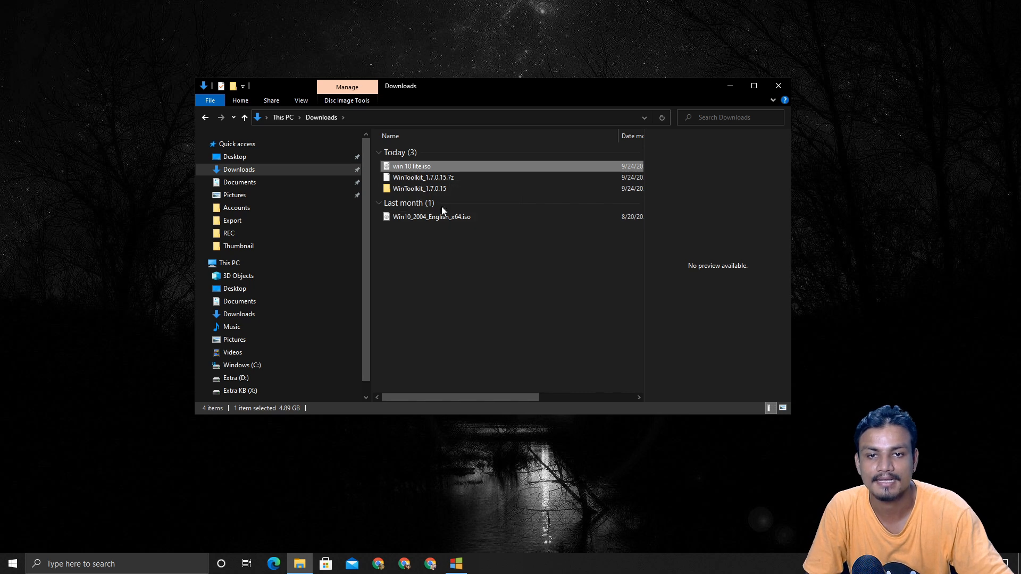
pyautogui.click(446, 192)
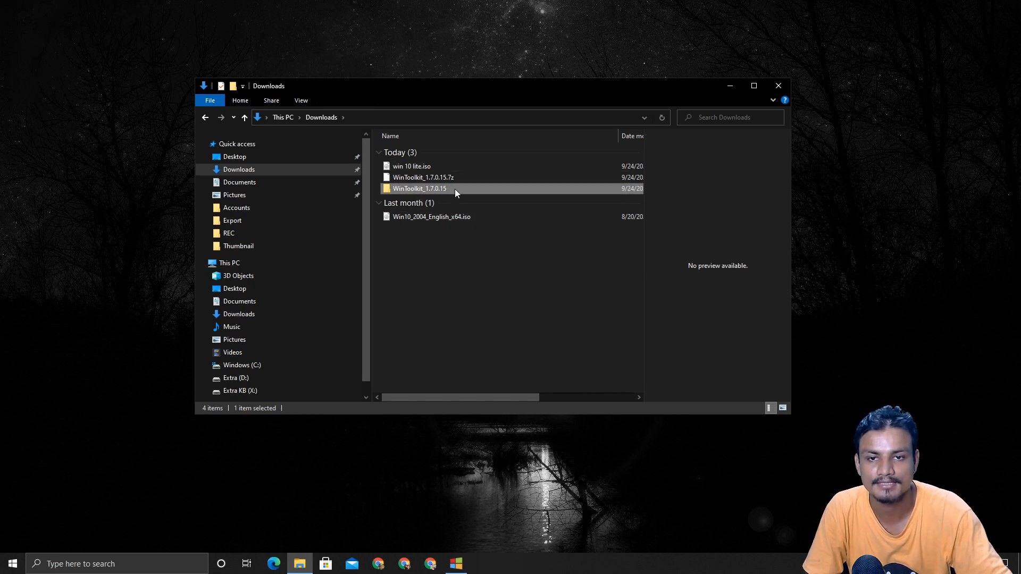
pyautogui.doubleClick(455, 189)
pyautogui.click(205, 117)
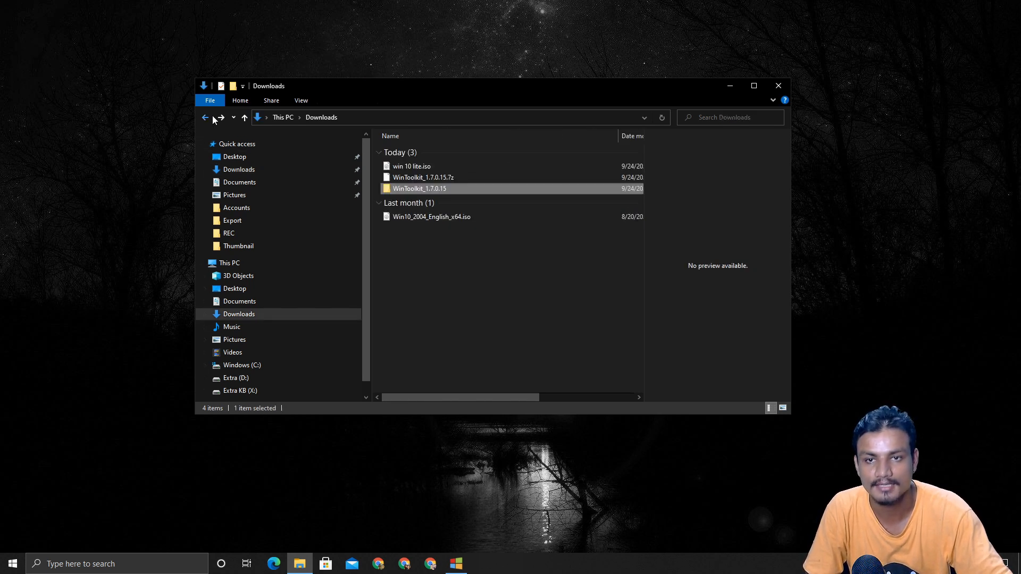
# Close File Explorer, glance at the ISO Maker's advanced options, and close both the ISO Maker and Win Toolkit
pyautogui.click(426, 218)
pyautogui.click(326, 146)
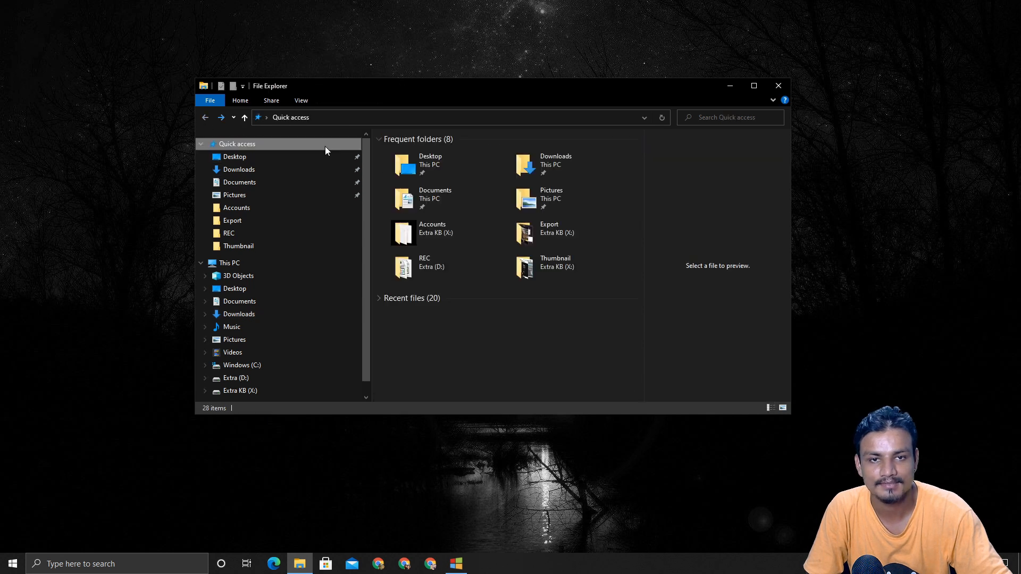
pyautogui.click(778, 86)
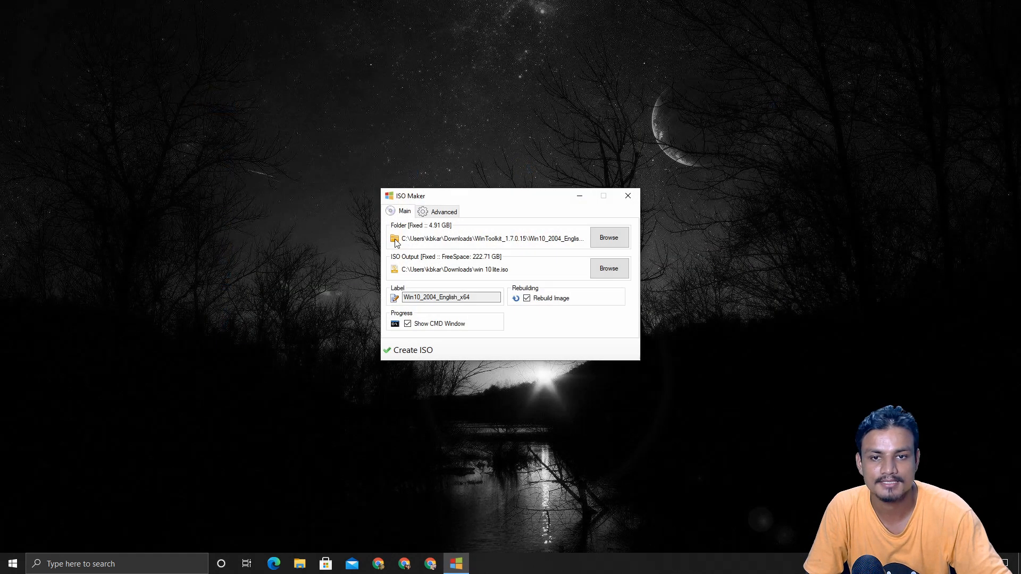
pyautogui.click(444, 212)
pyautogui.click(403, 211)
pyautogui.click(628, 196)
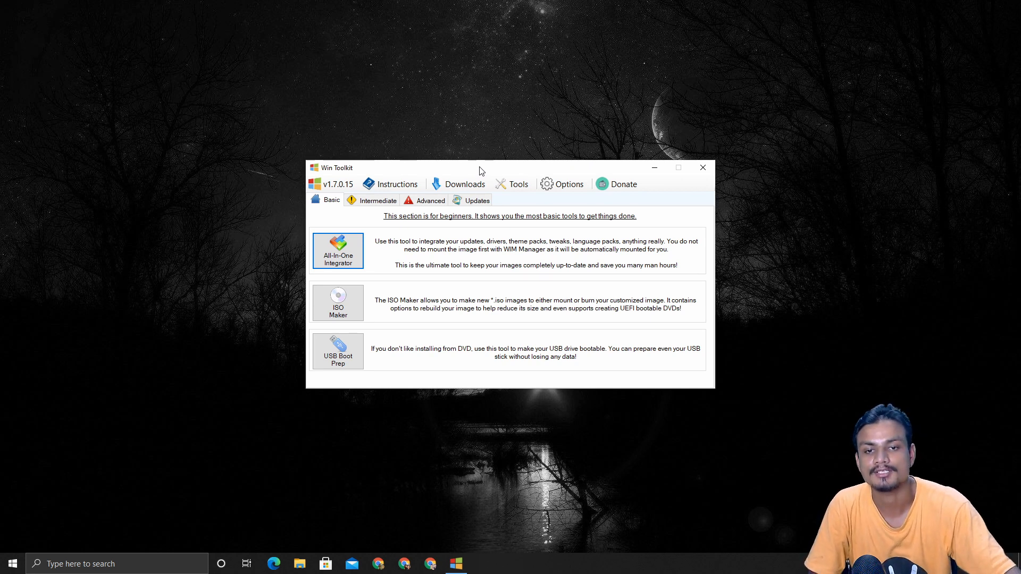
pyautogui.click(703, 170)
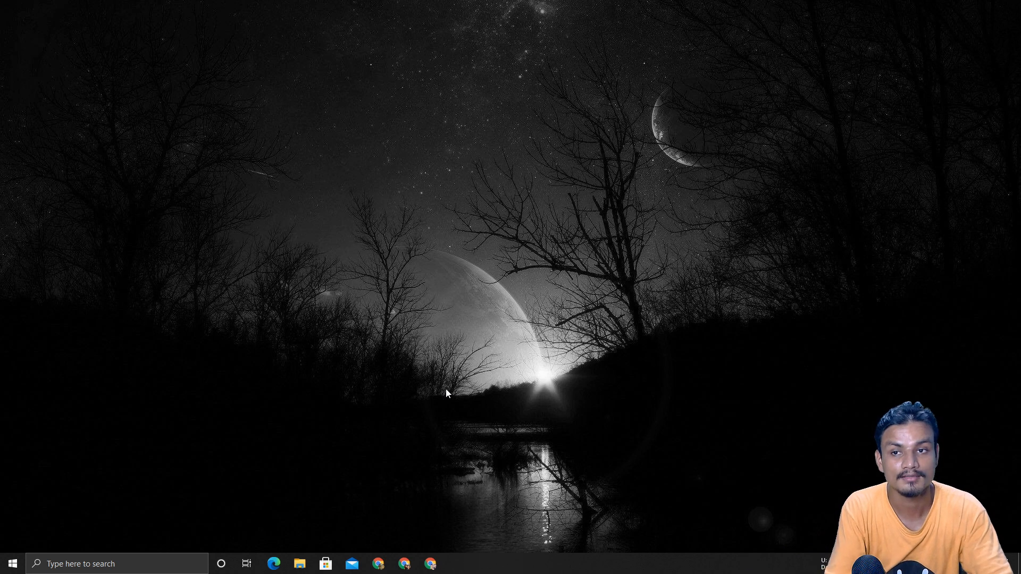
# Open Task Manager, check the CPU and memory performance overview, and look through the running background processes
pyautogui.rightClick(512, 568)
pyautogui.click(602, 508)
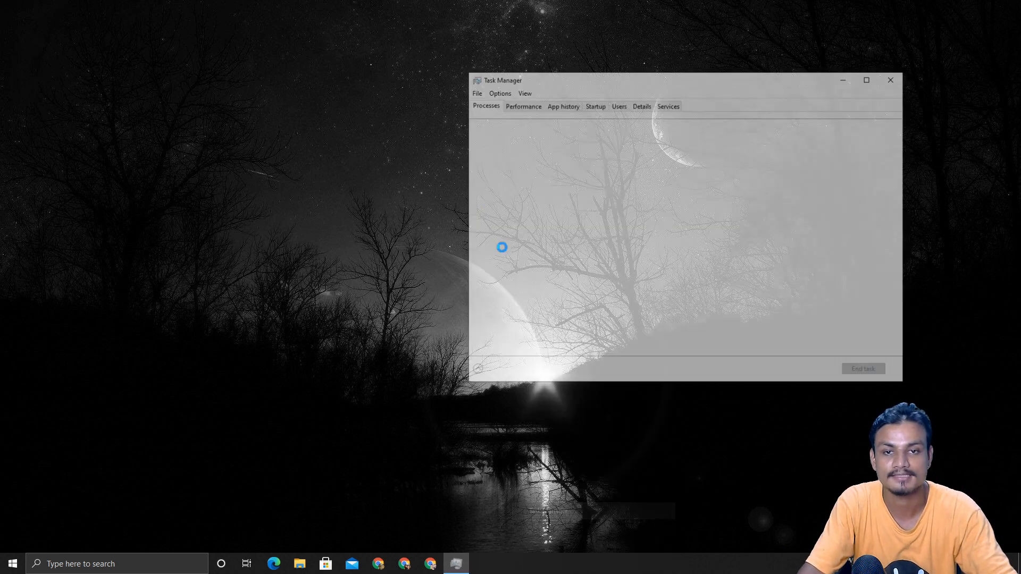
pyautogui.click(521, 104)
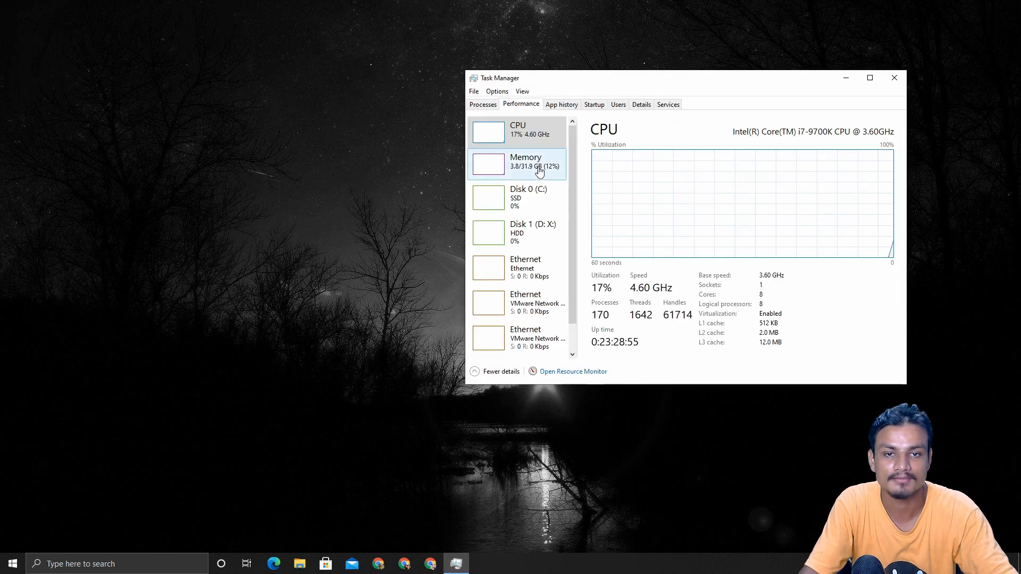
pyautogui.click(483, 104)
pyautogui.scroll(-2, 559, 266)
pyautogui.scroll(-1, 560, 268)
pyautogui.scroll(4, 558, 266)
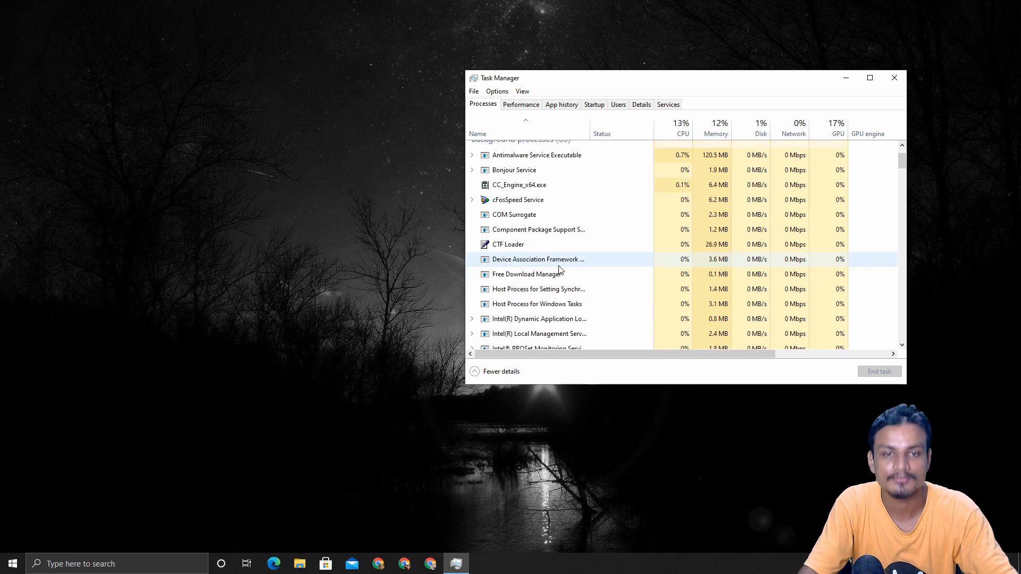
pyautogui.scroll(-9, 565, 240)
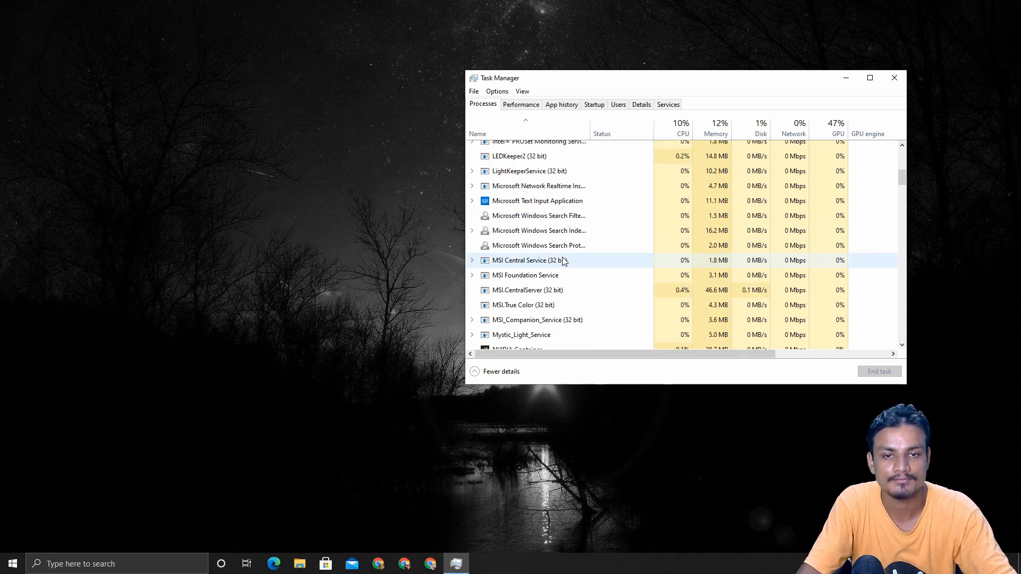
pyautogui.scroll(2, 564, 259)
# Sort the processes by memory usage, expand Antimalware Service Executable, review the remaining processes, and close Task Manager
pyautogui.click(716, 133)
pyautogui.click(597, 183)
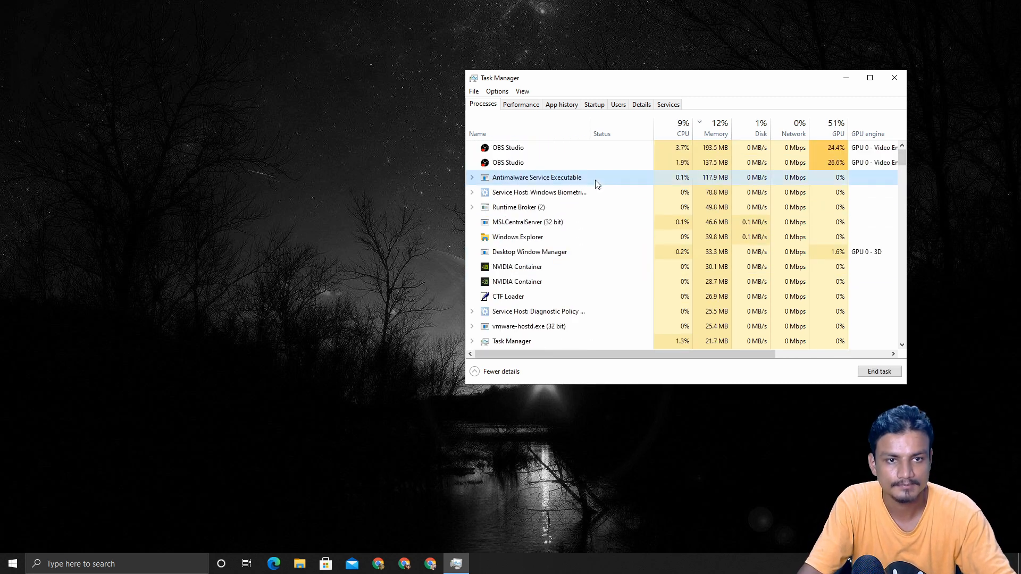
pyautogui.click(471, 177)
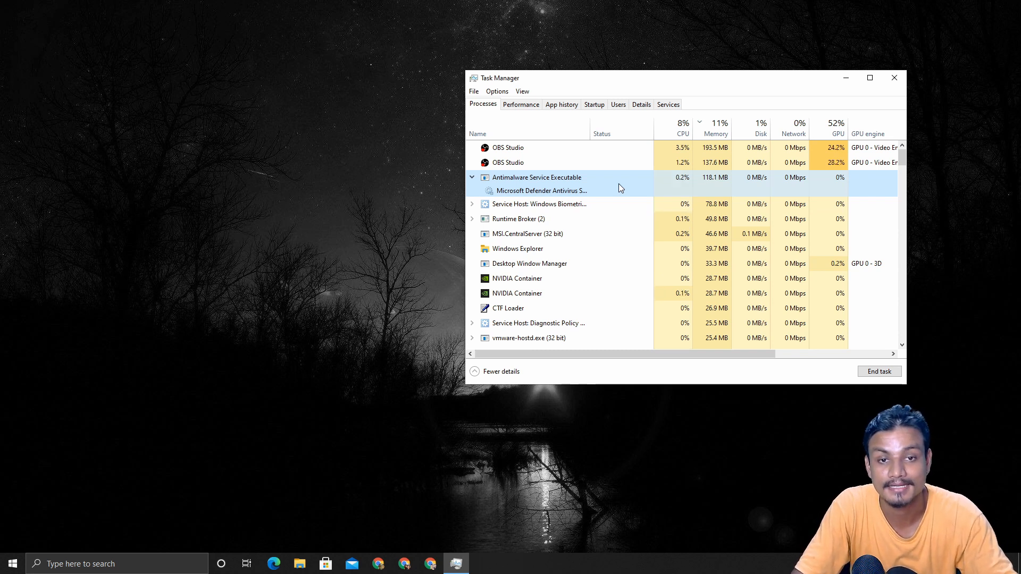
pyautogui.scroll(-9, 549, 229)
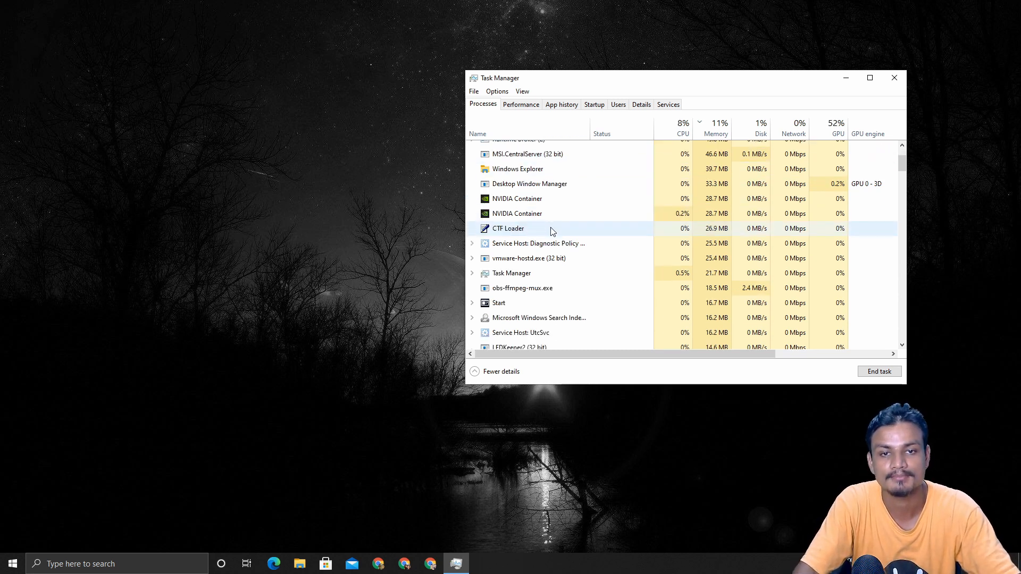
pyautogui.scroll(-10, 550, 213)
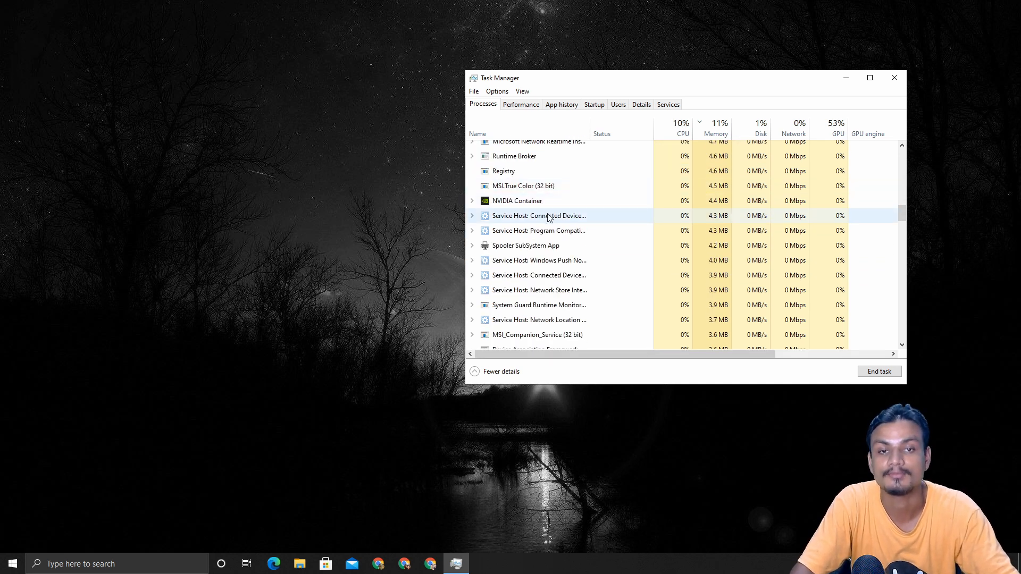
pyautogui.click(892, 79)
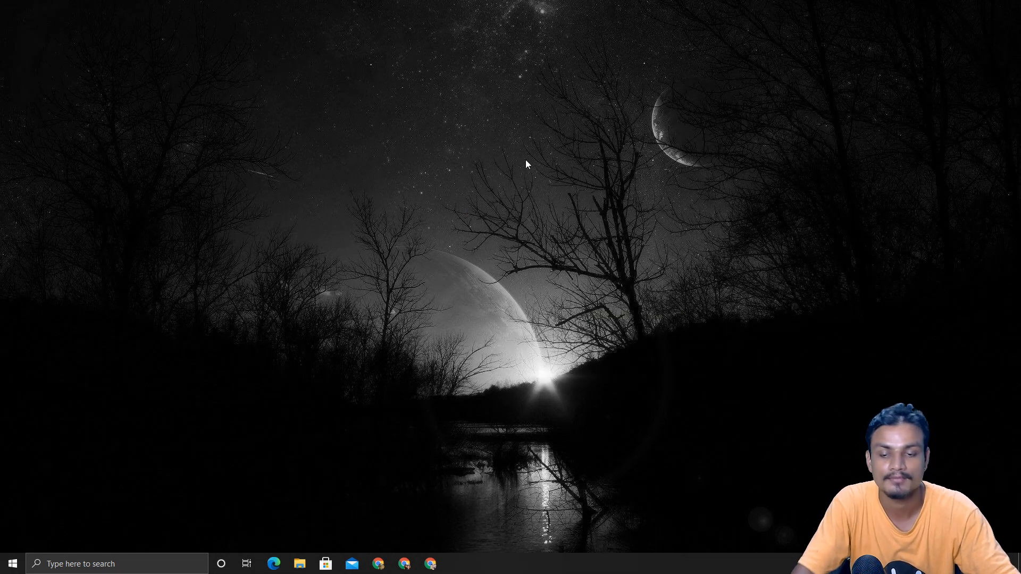